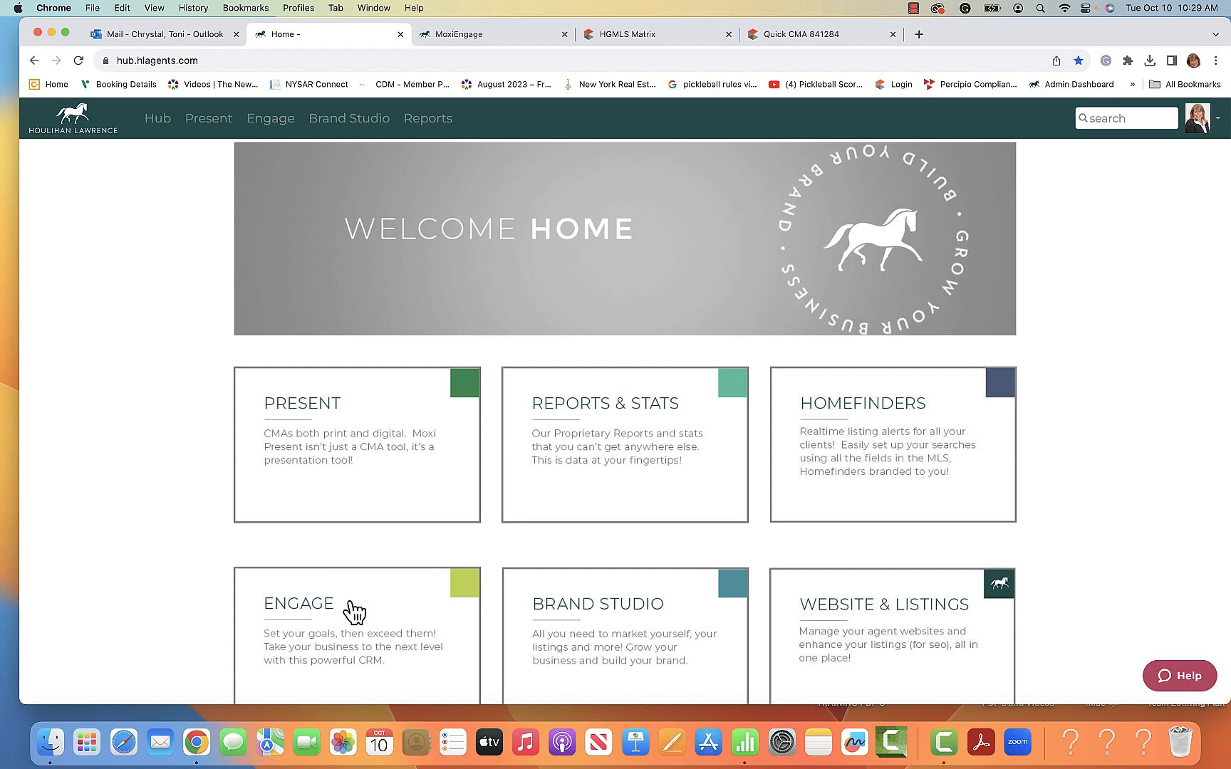
- Switch to MoxiEngage, open the agent dashboard and review its sections
left_click(468, 36)
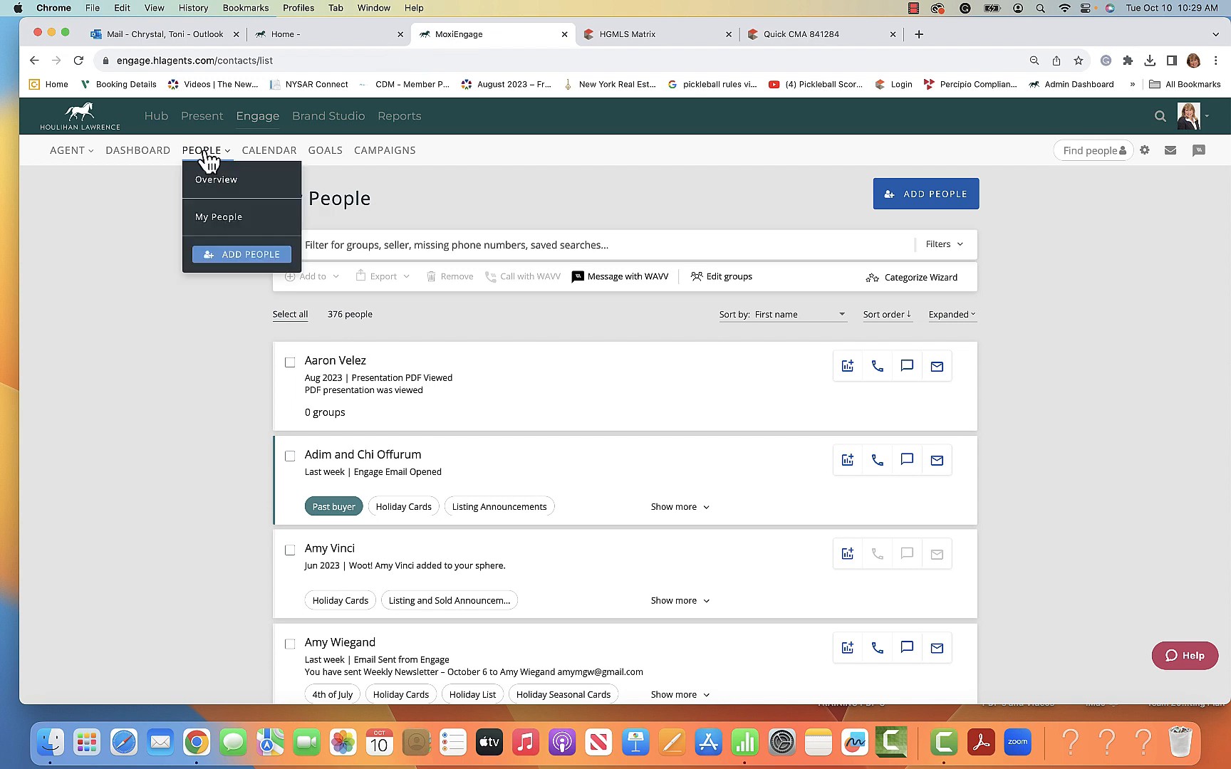
left_click(158, 154)
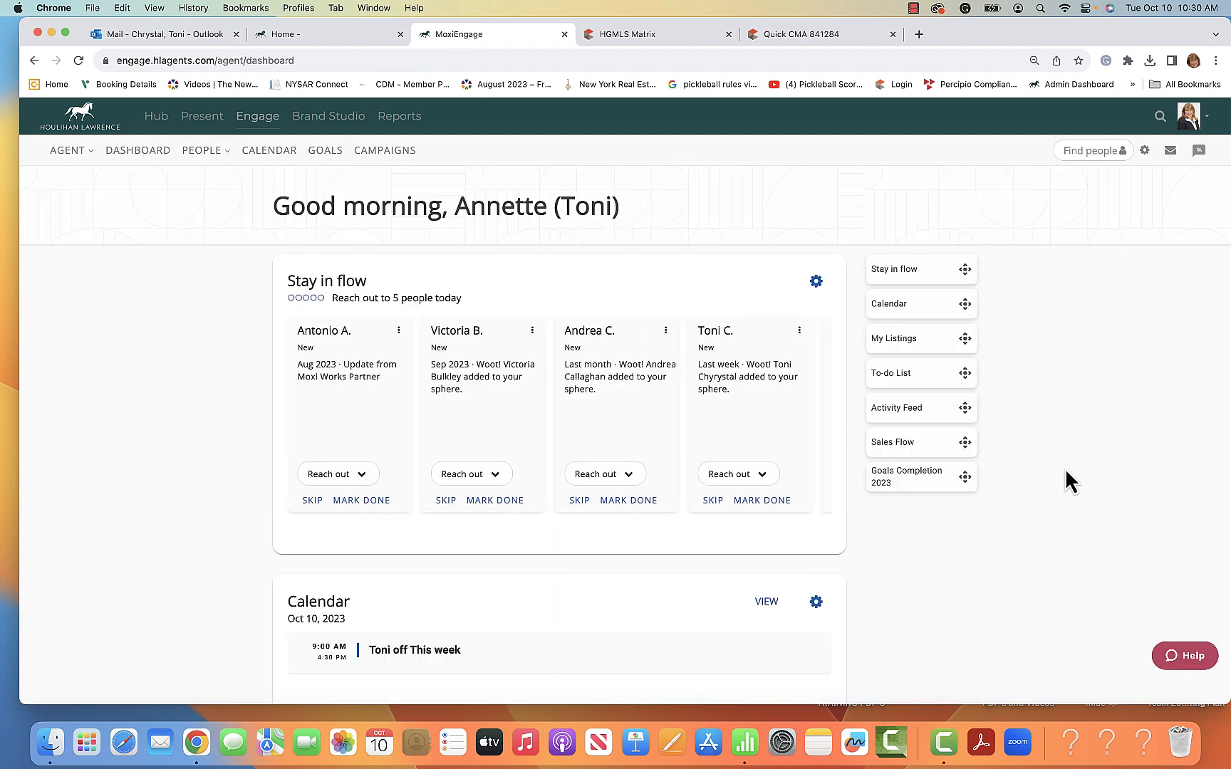
scroll(1065, 468, "down", 5)
scroll(1065, 468, "up", 5)
- Open the form for adding a new person and examine its name, phone, email, address, relationship and social media fields
mouse_move(203, 160)
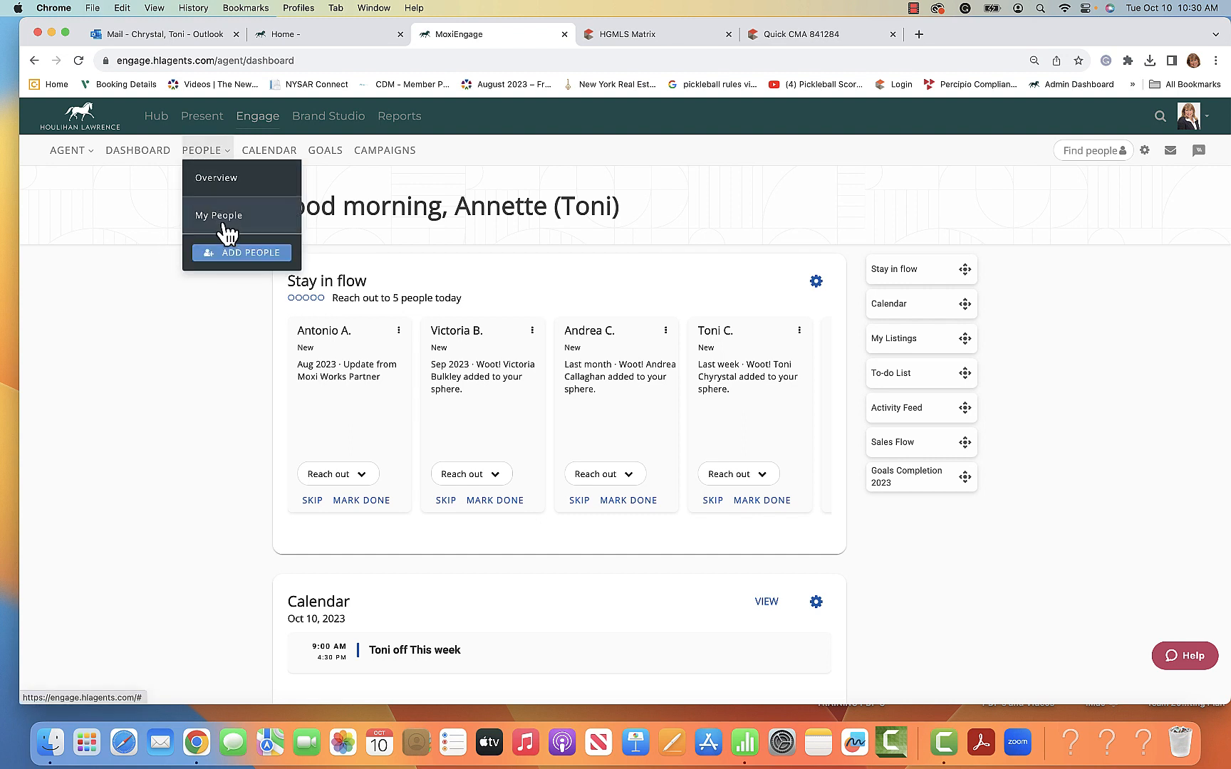
left_click(247, 253)
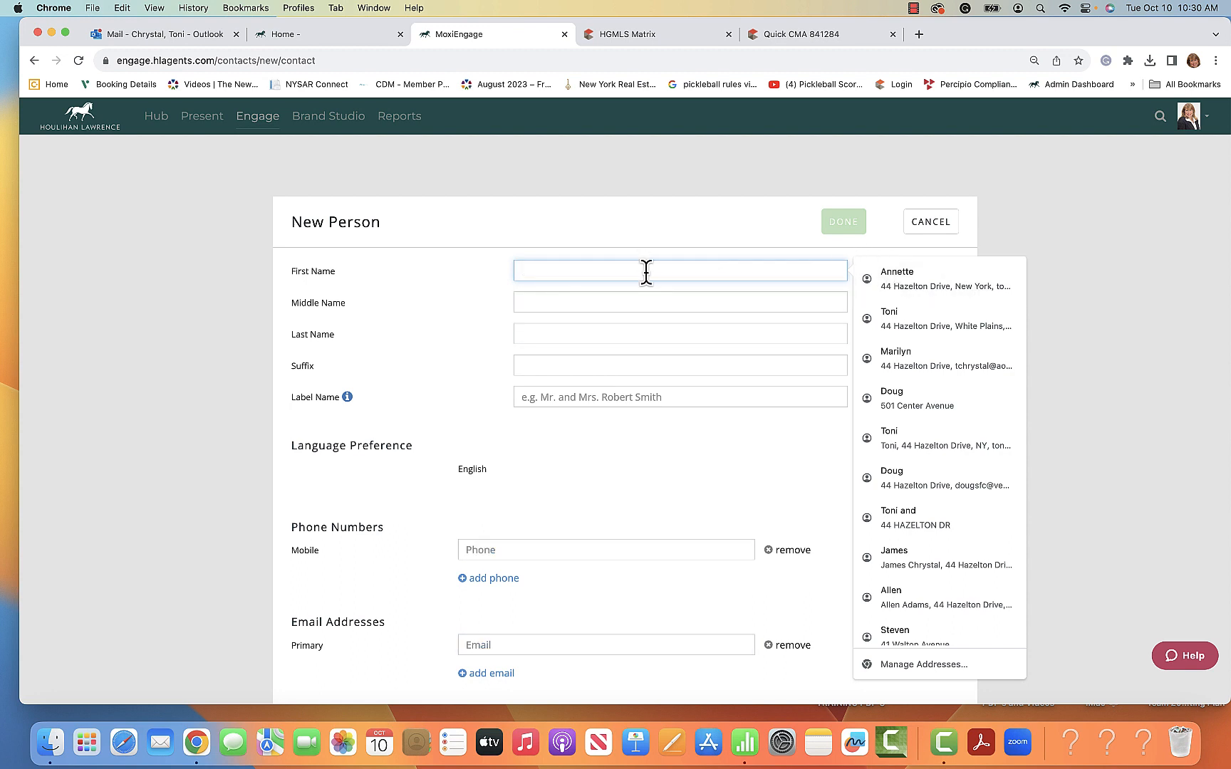
scroll(644, 271, "down", 2)
scroll(642, 263, "up", 1)
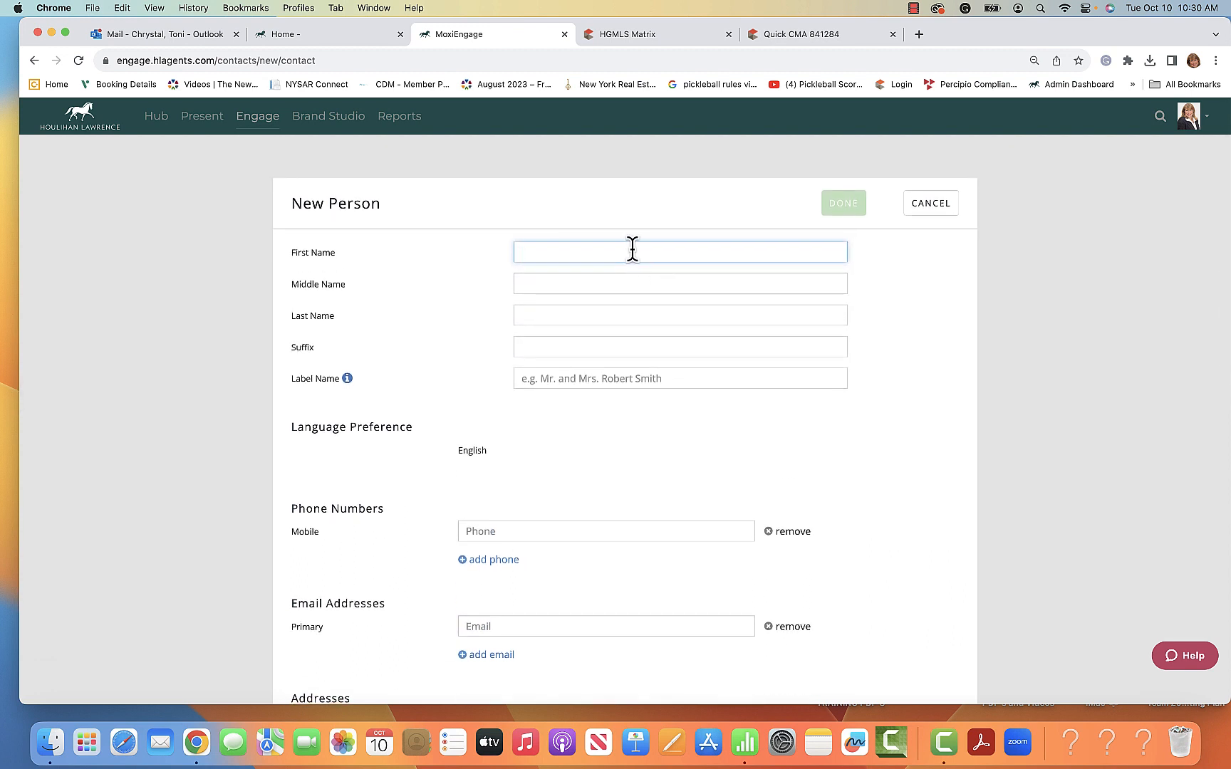
scroll(643, 371, "down", 3)
scroll(643, 371, "down", 3)
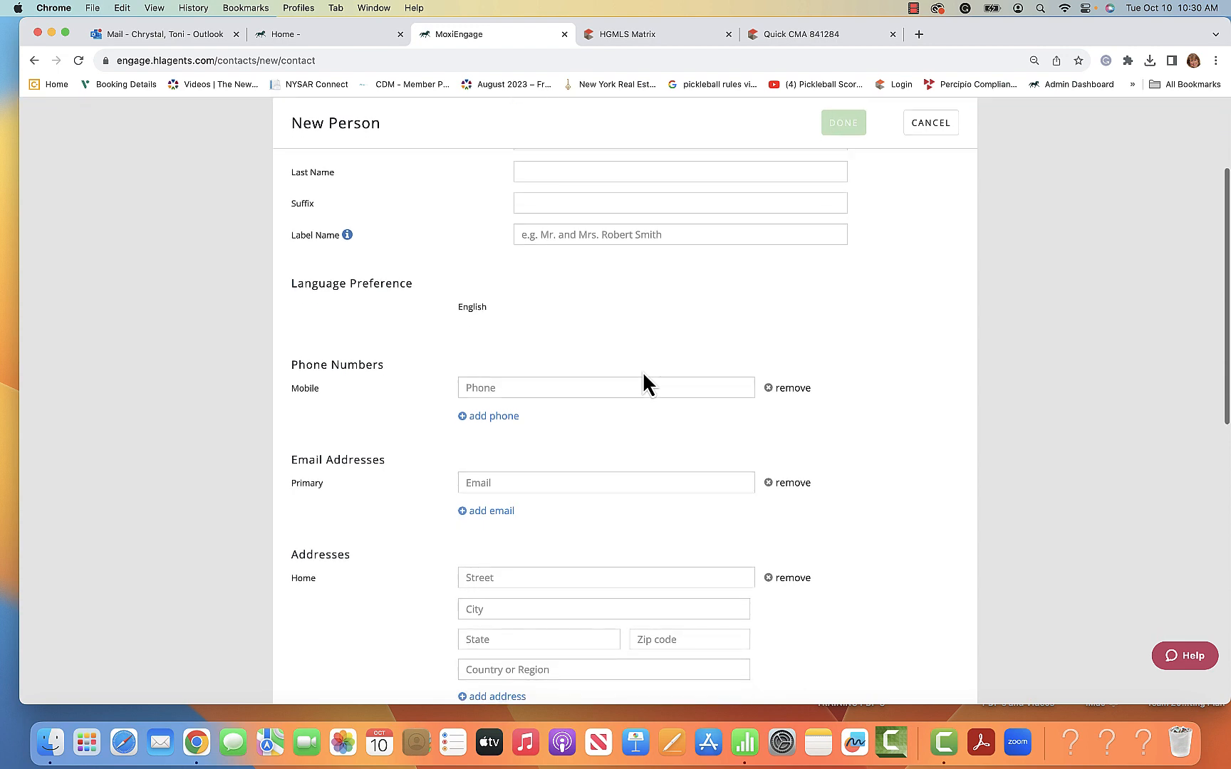
scroll(643, 371, "down", 10)
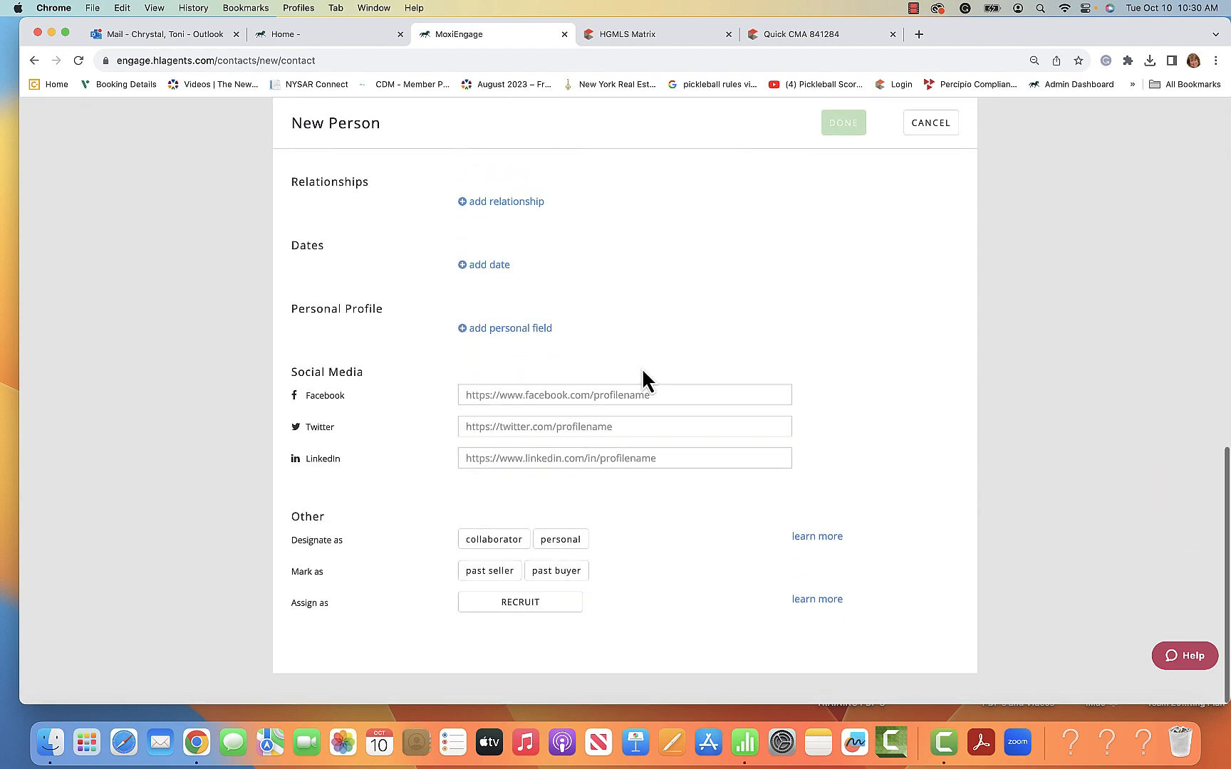
scroll(643, 378, "up", 10)
scroll(643, 370, "up", 1)
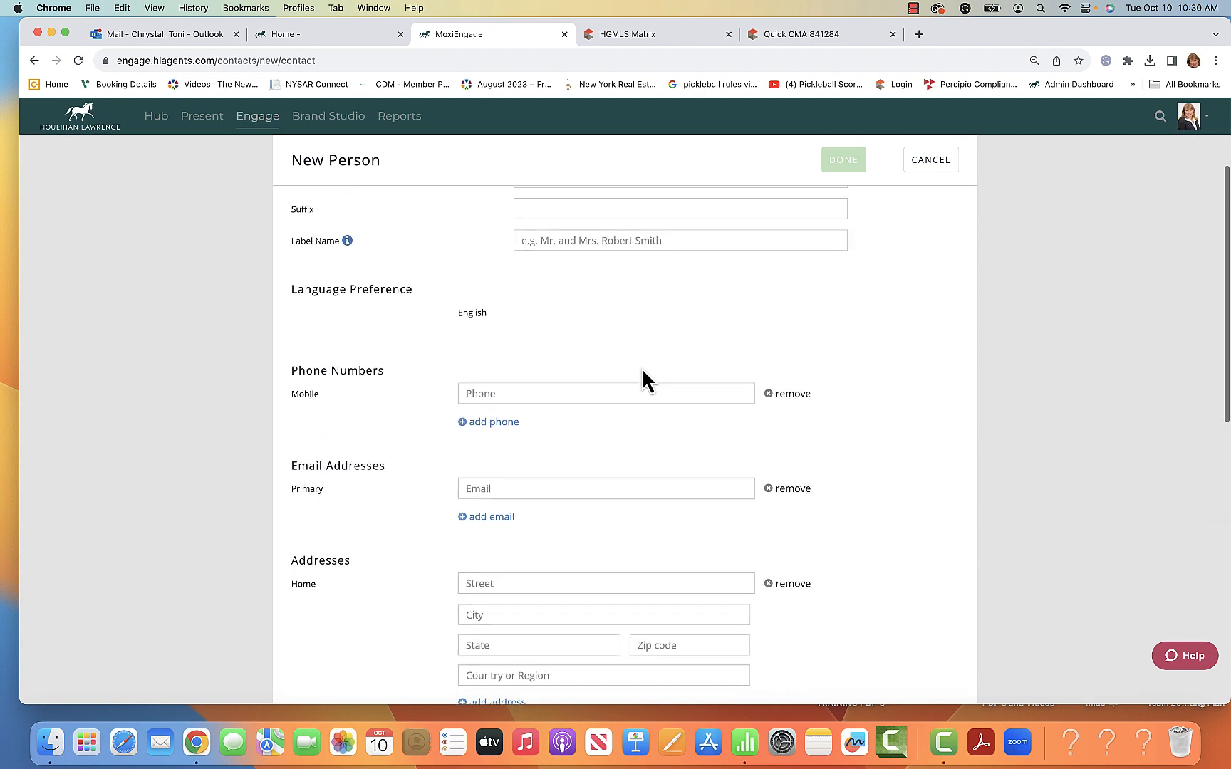
scroll(642, 369, "down", 1)
scroll(642, 370, "up", 1)
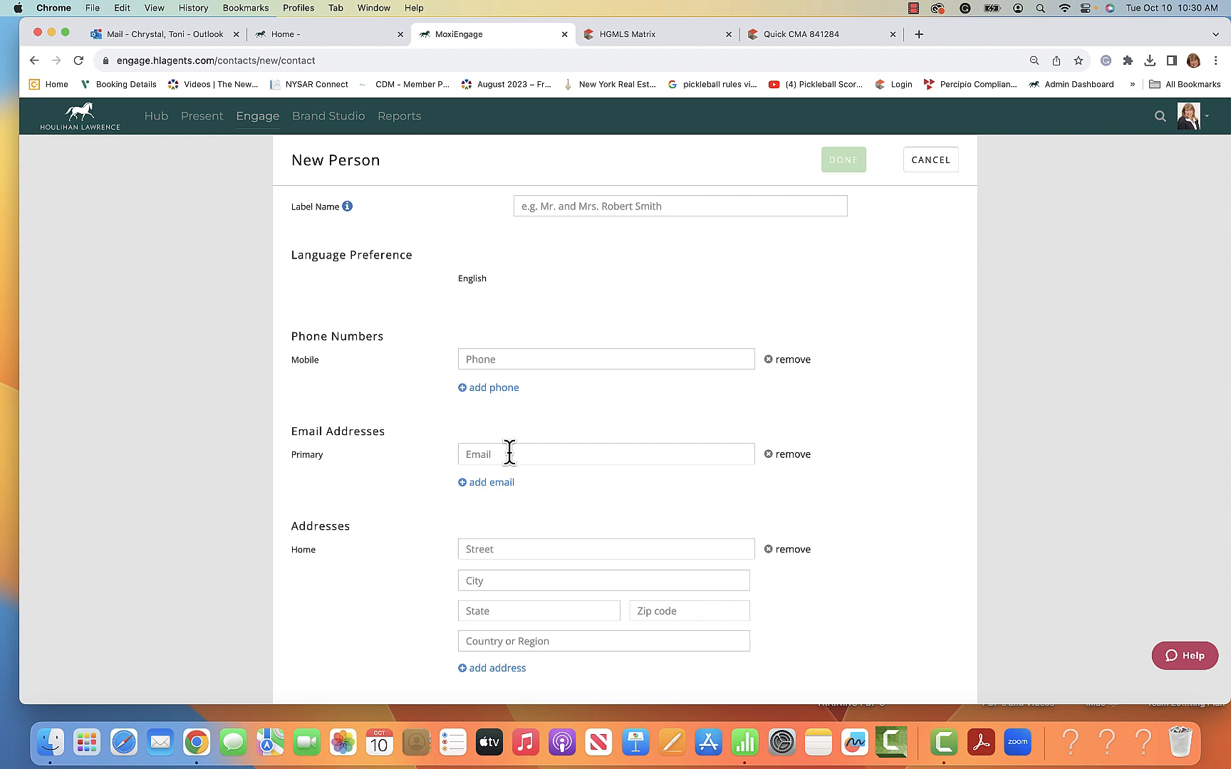
scroll(552, 545, "down", 2)
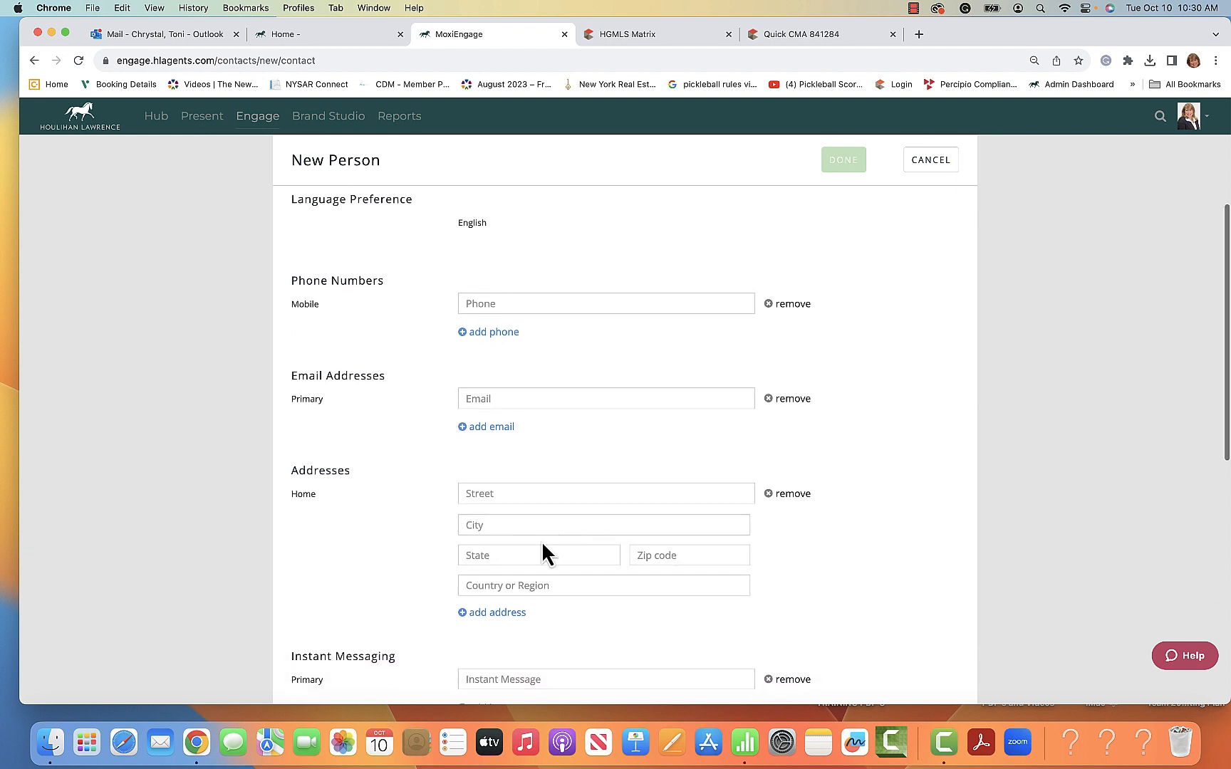
- Show the additional email types available for the new person, review the form again and cancel it without saving
left_click(491, 428)
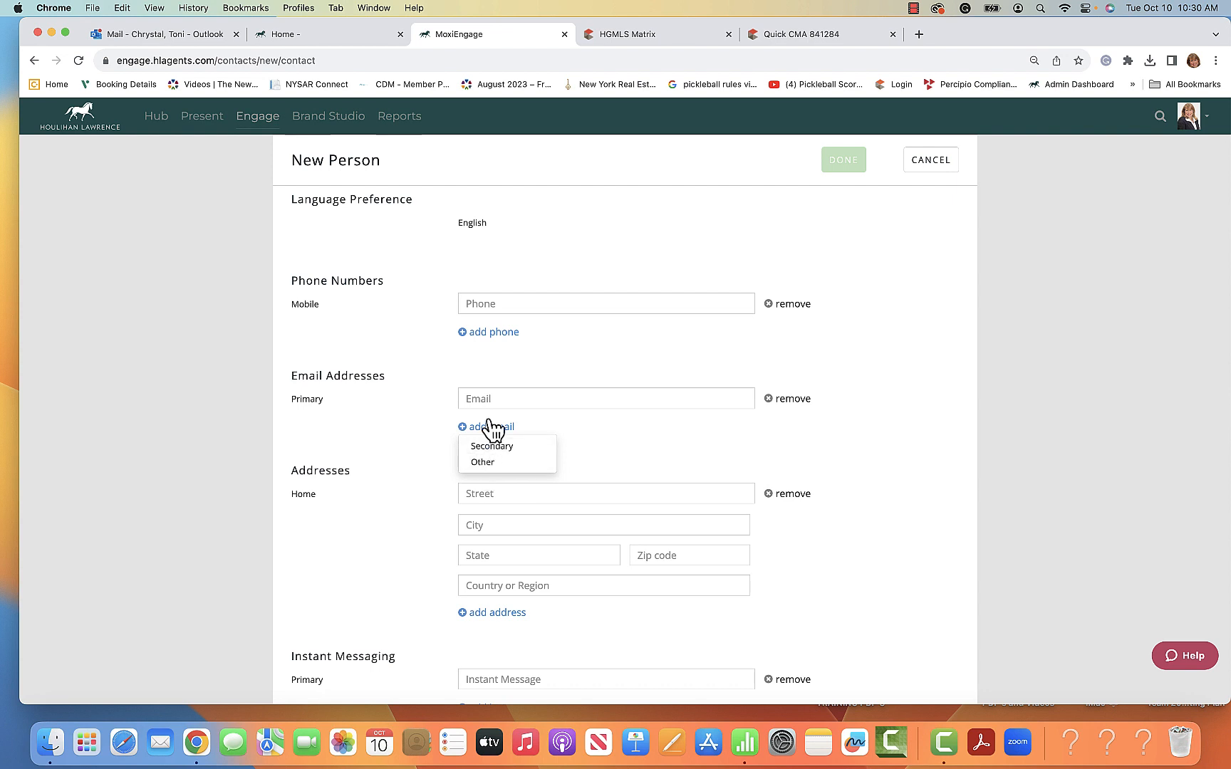
scroll(617, 445, "up", 2)
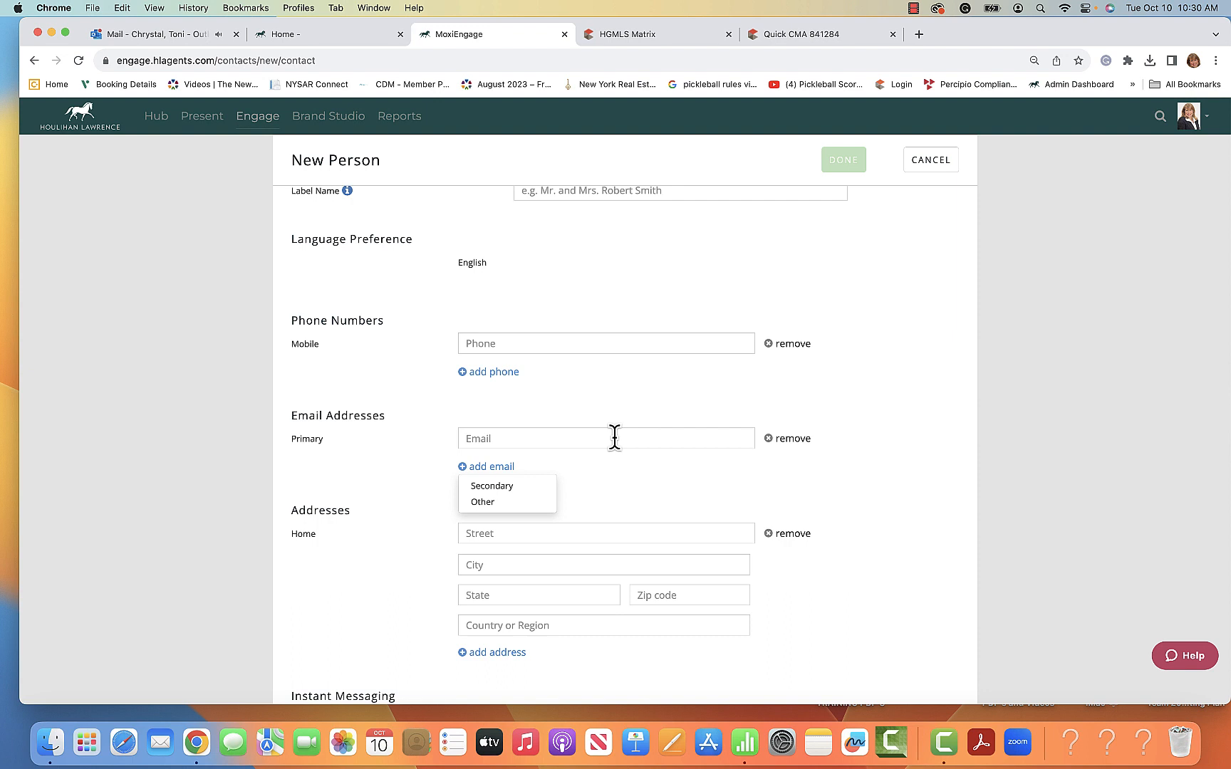
scroll(616, 431, "up", 5)
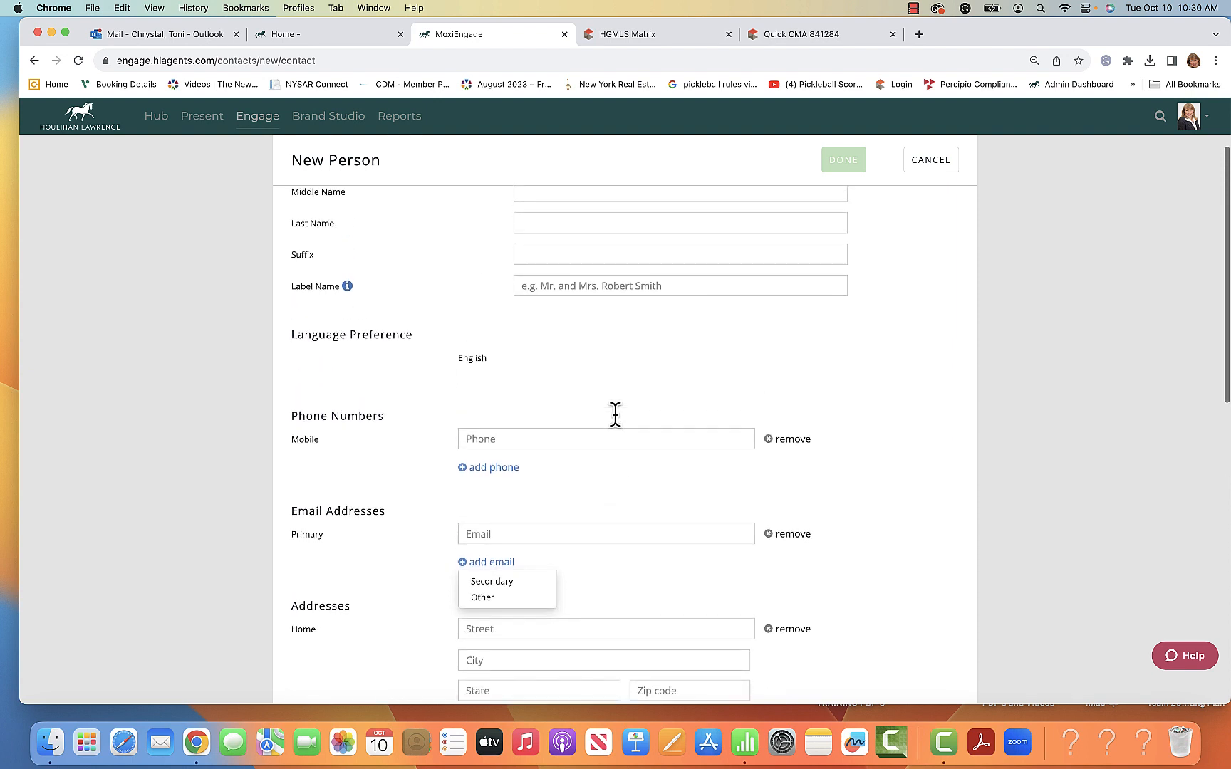
scroll(615, 418, "down", 3)
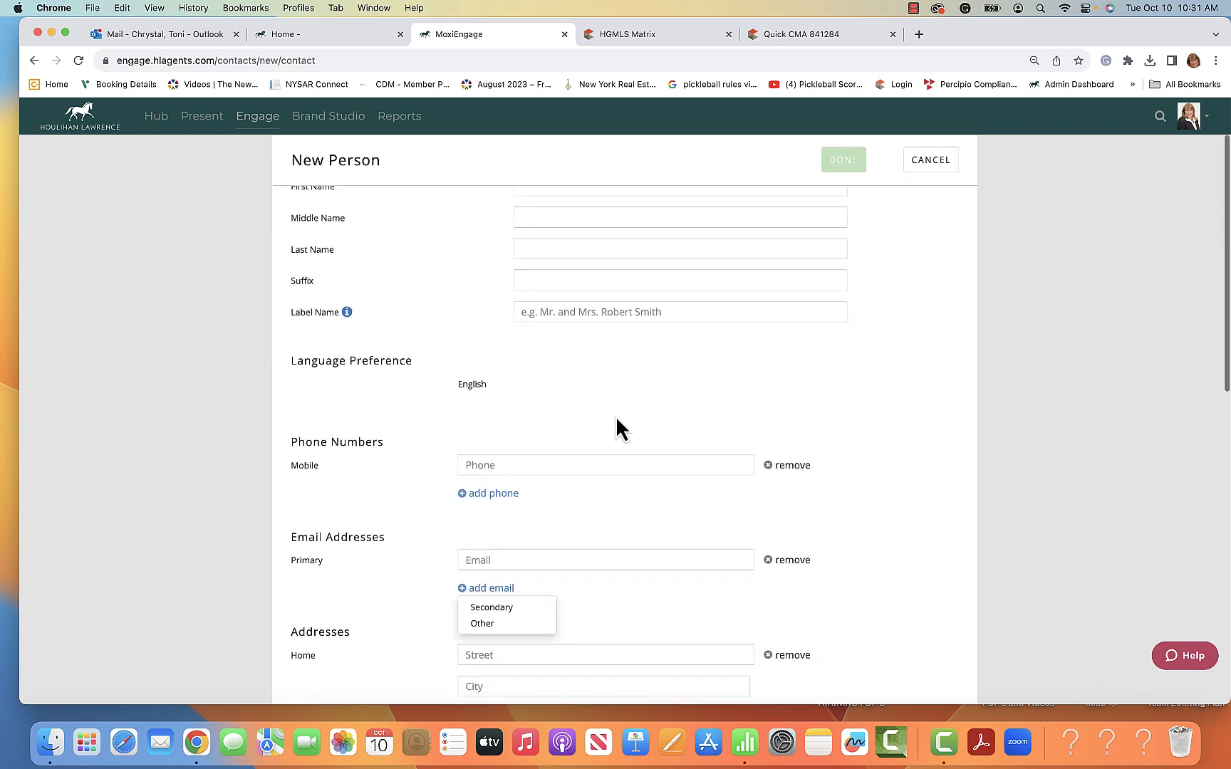
scroll(617, 421, "down", 2)
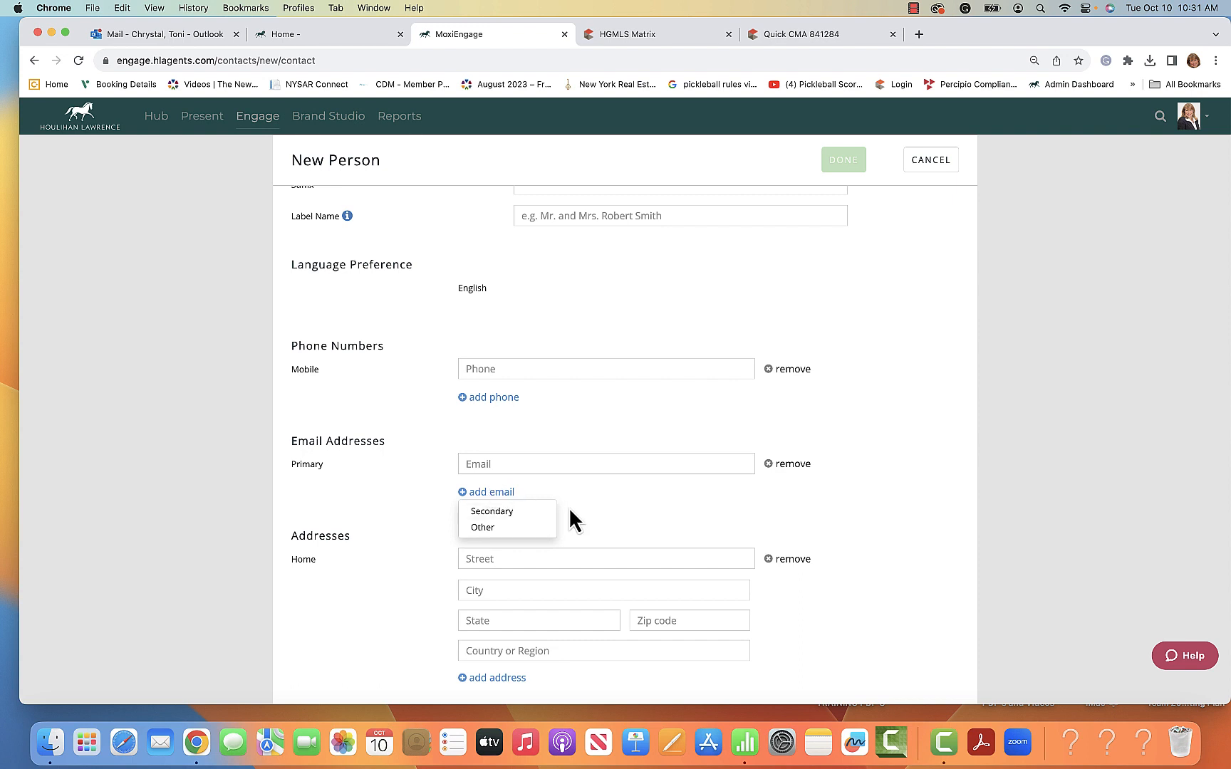
scroll(590, 524, "up", 5)
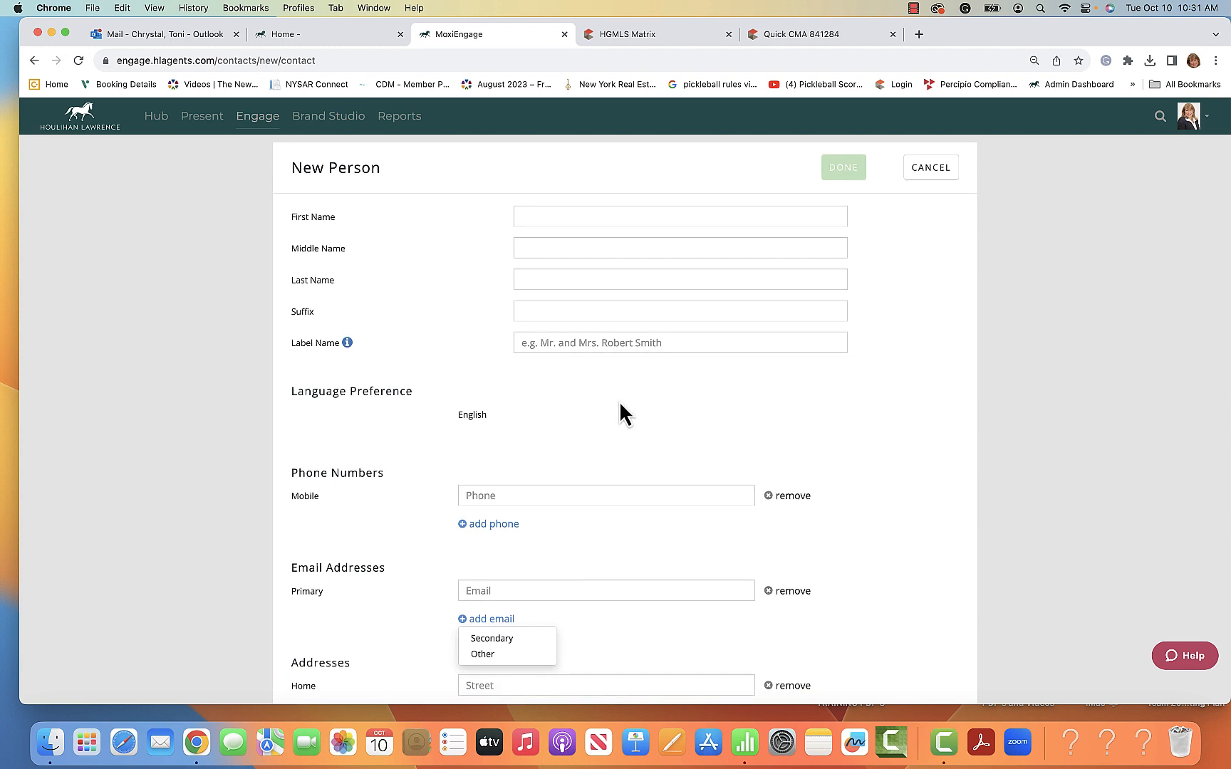
left_click(932, 169)
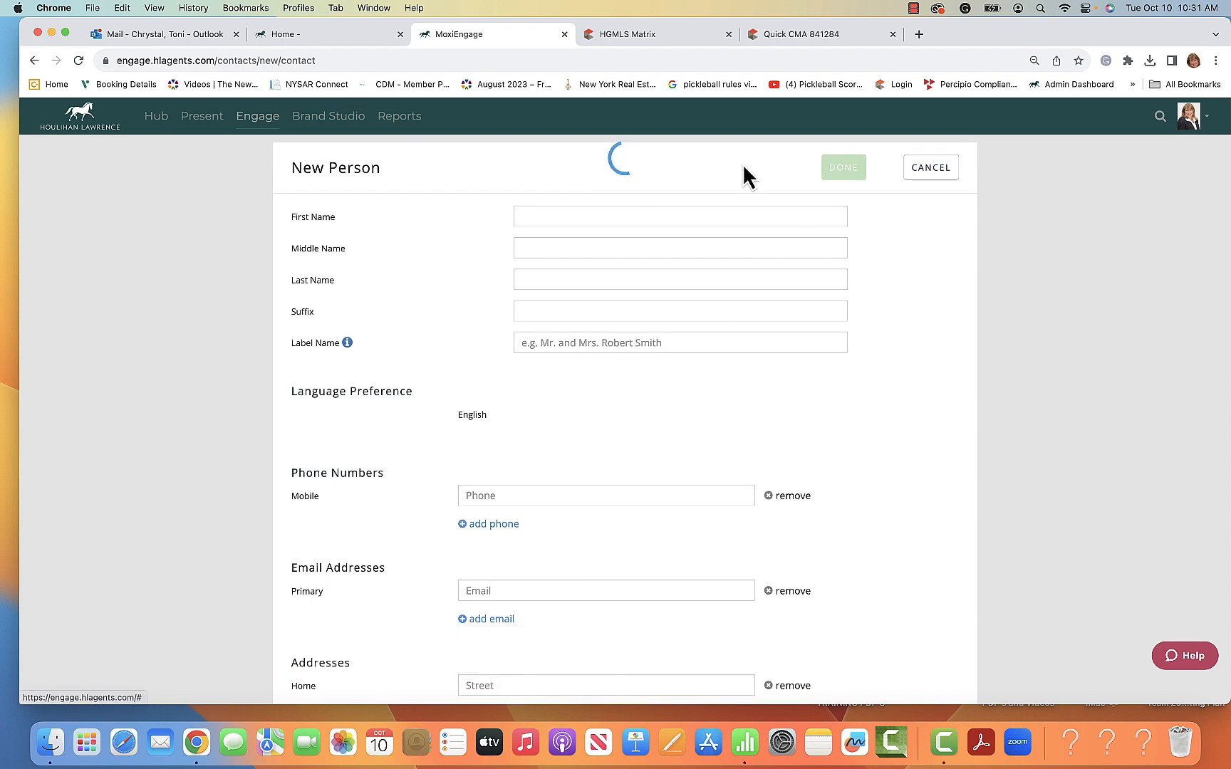
- Open the My People contact list
mouse_move(202, 151)
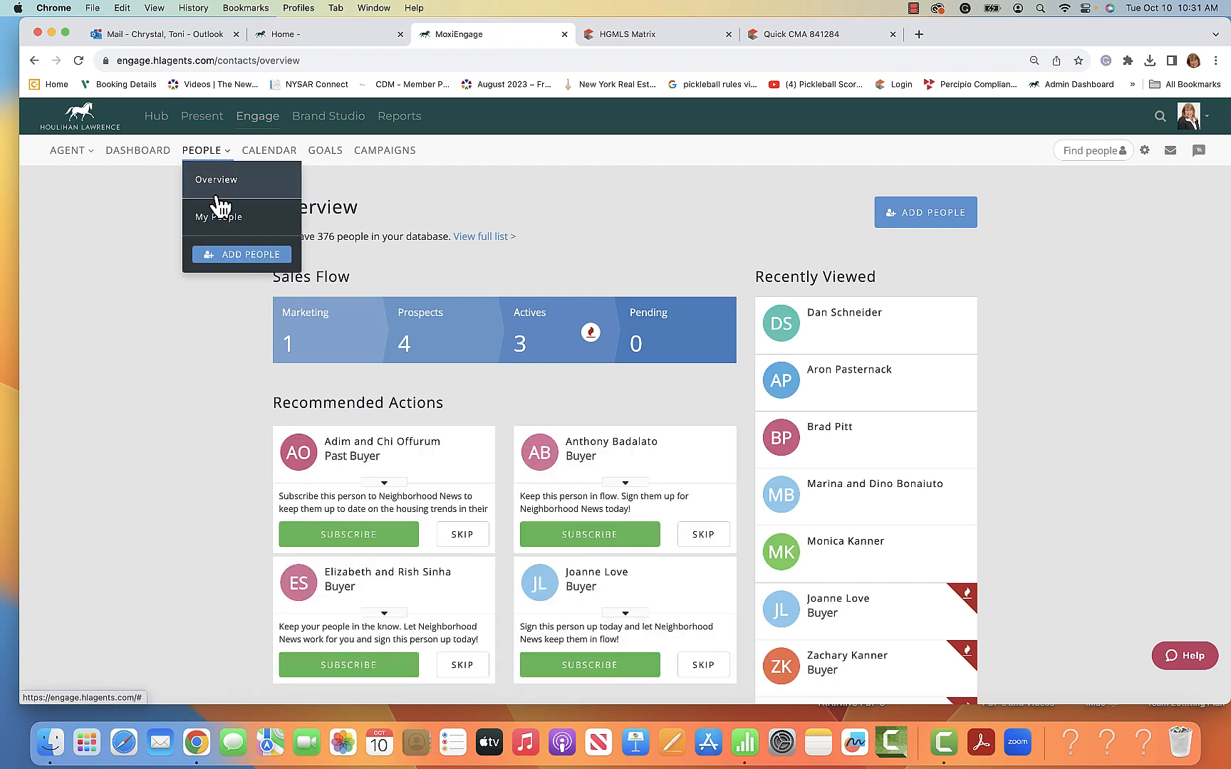
left_click(221, 226)
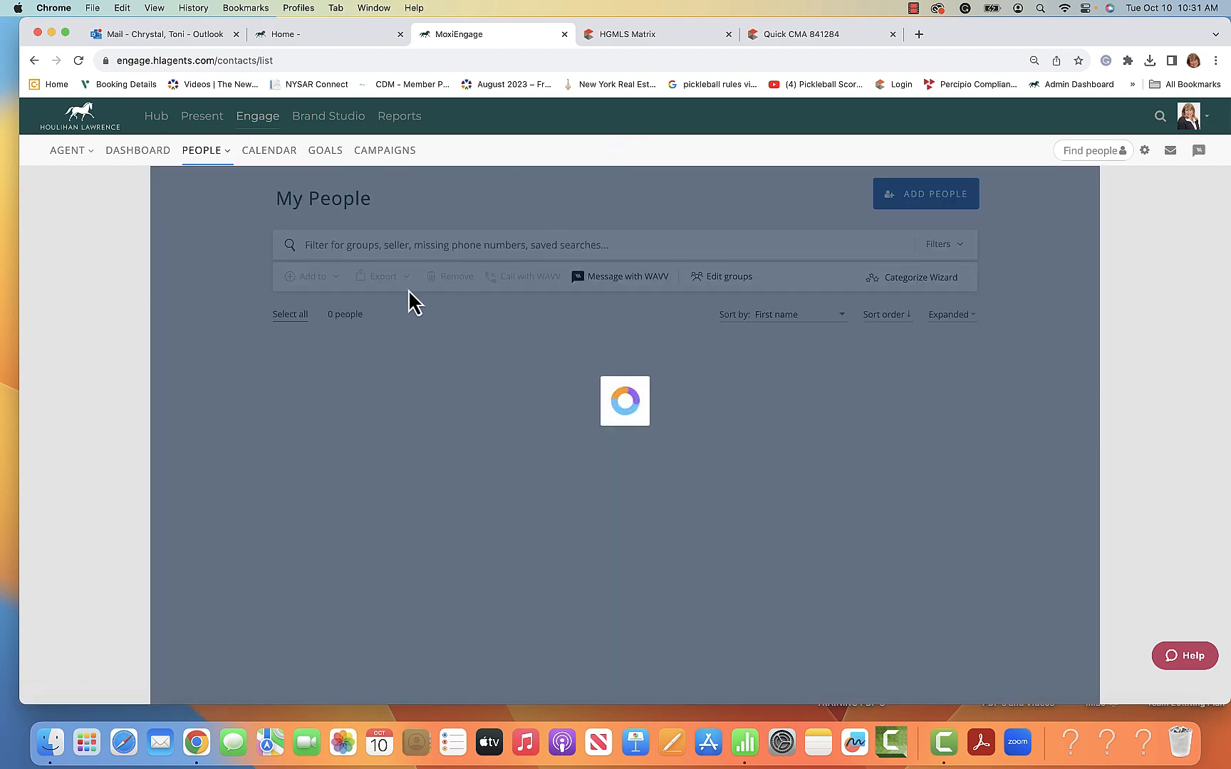
mouse_move(209, 152)
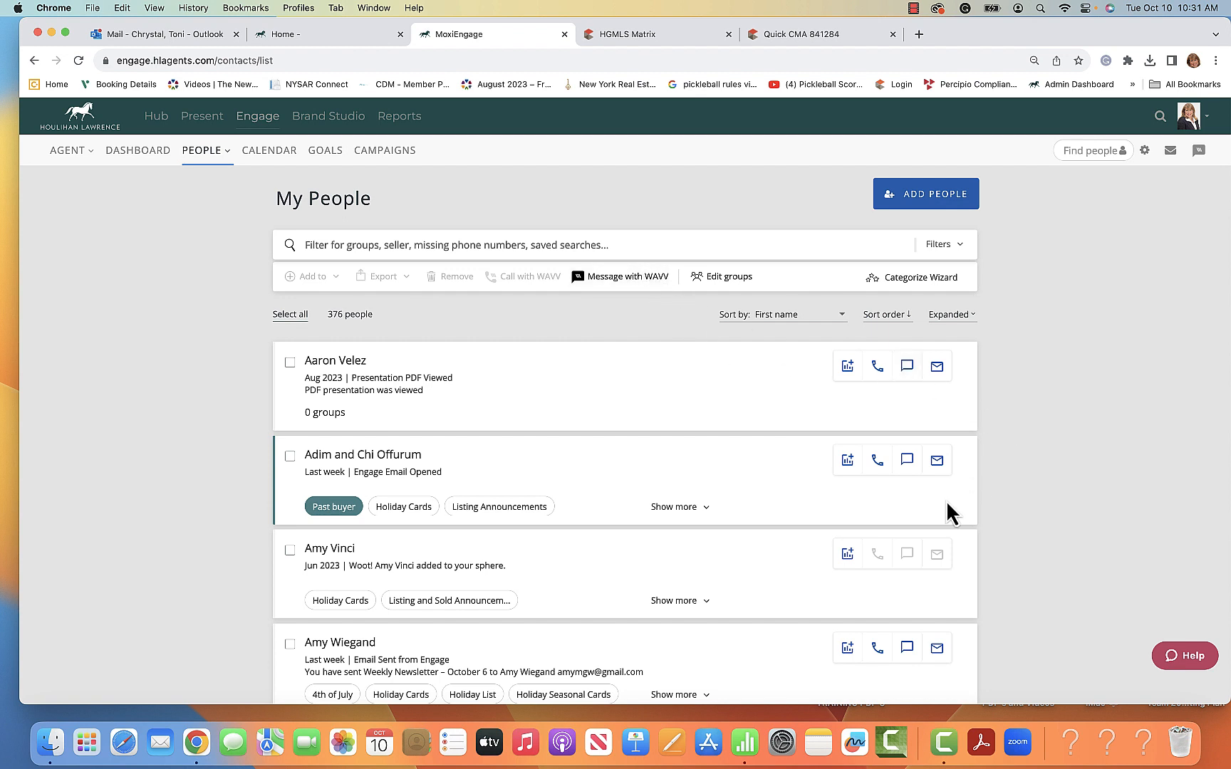
- Look through the contact list and expand the full set of groups for the second contact, marked Past buyer
scroll(948, 510, "down", 3)
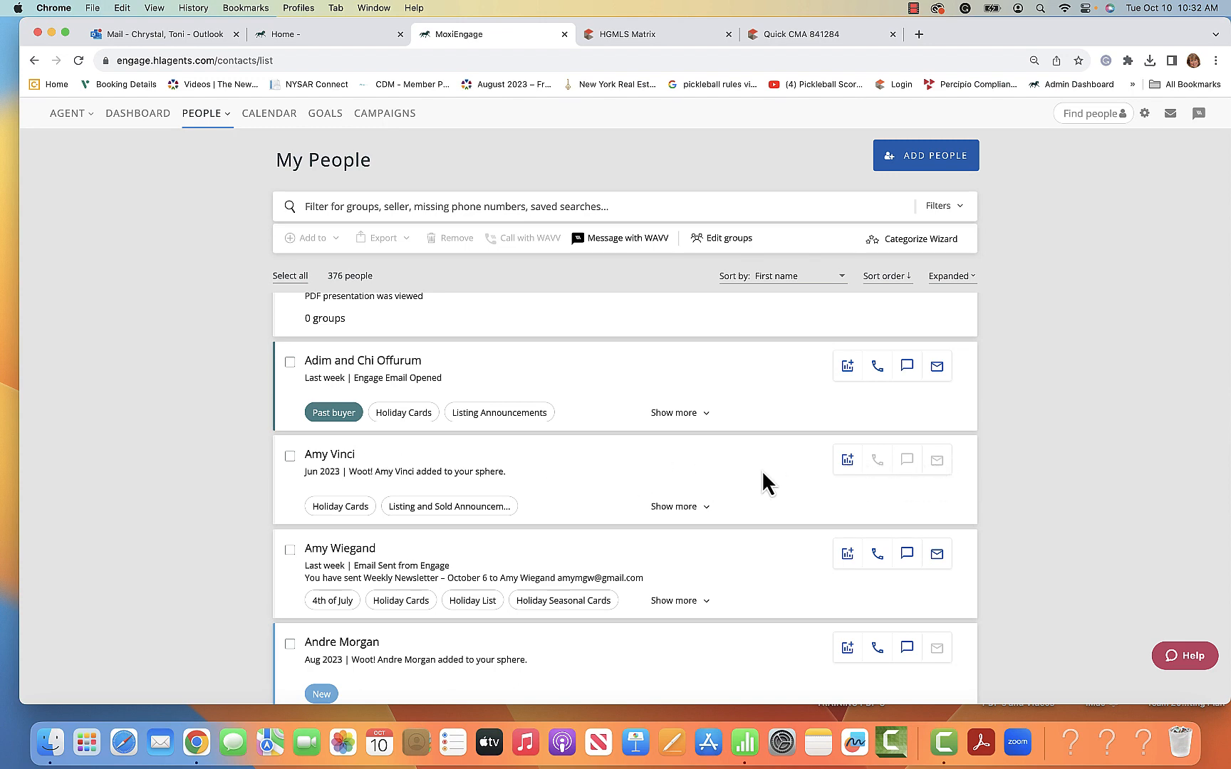
scroll(762, 483, "down", 1)
scroll(762, 483, "down", 15)
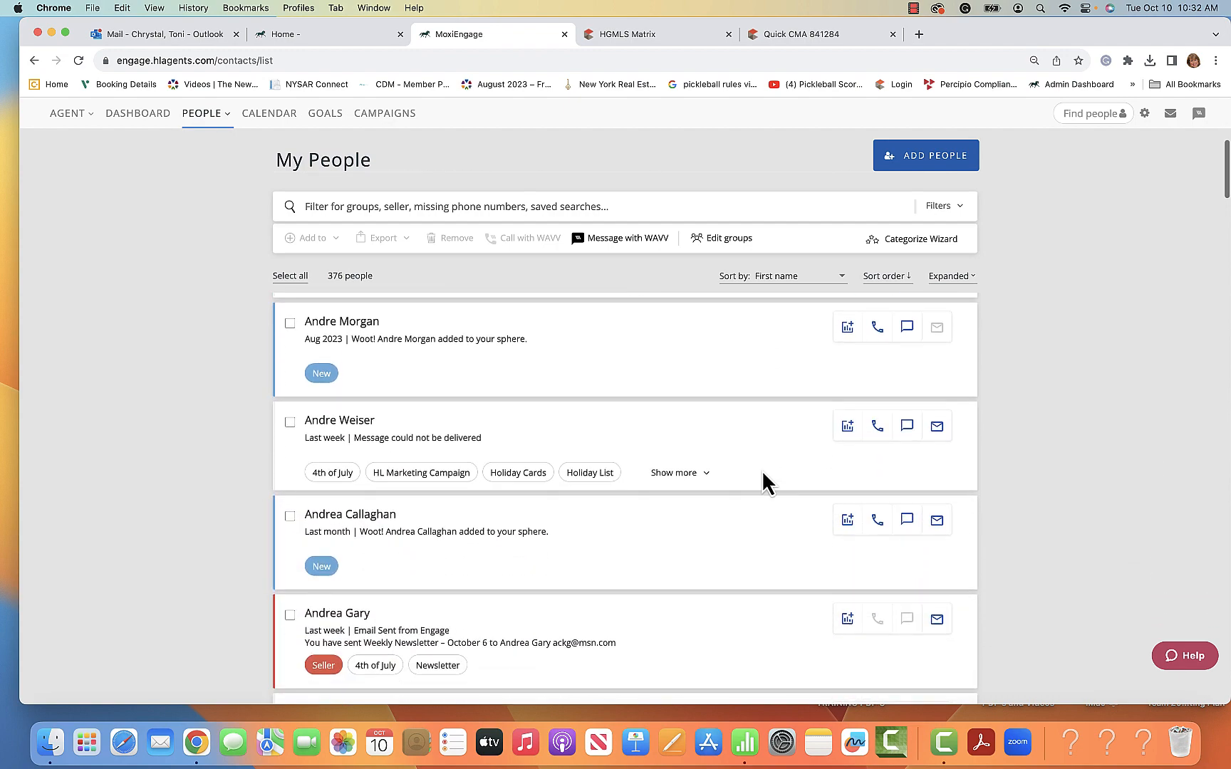
scroll(762, 483, "down", 7)
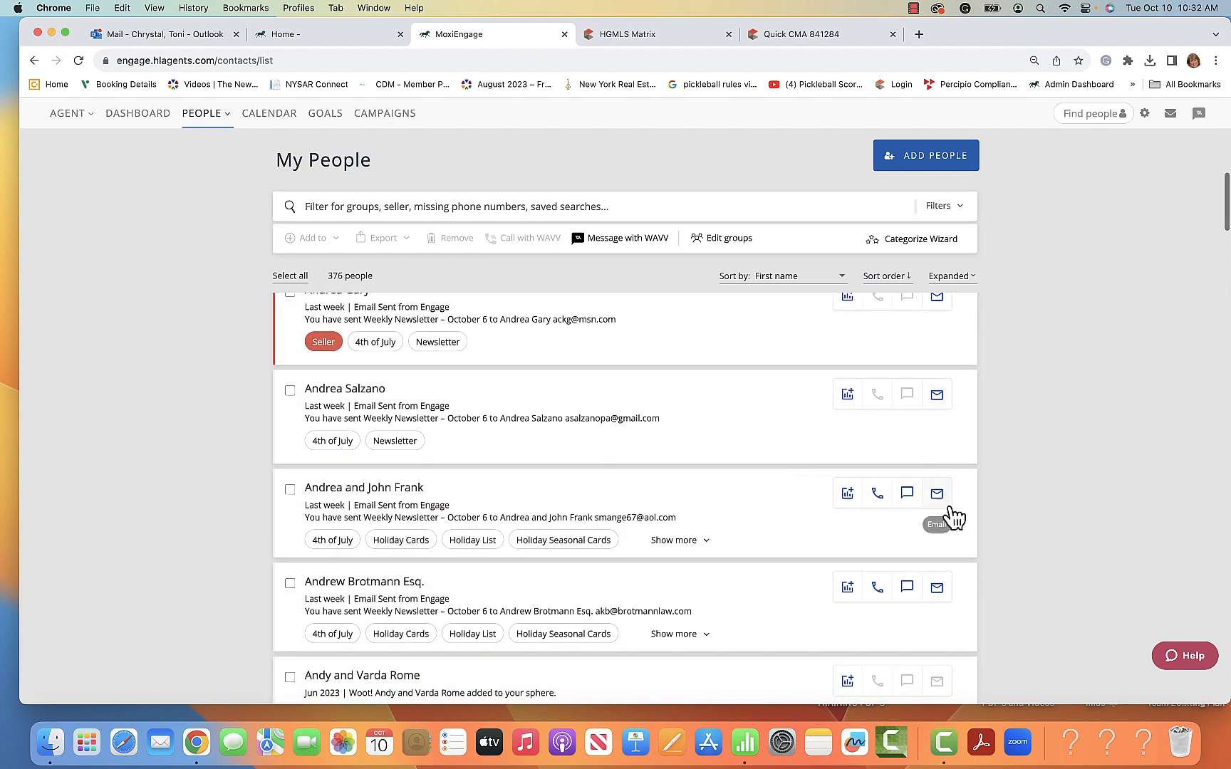
scroll(659, 403, "up", 20)
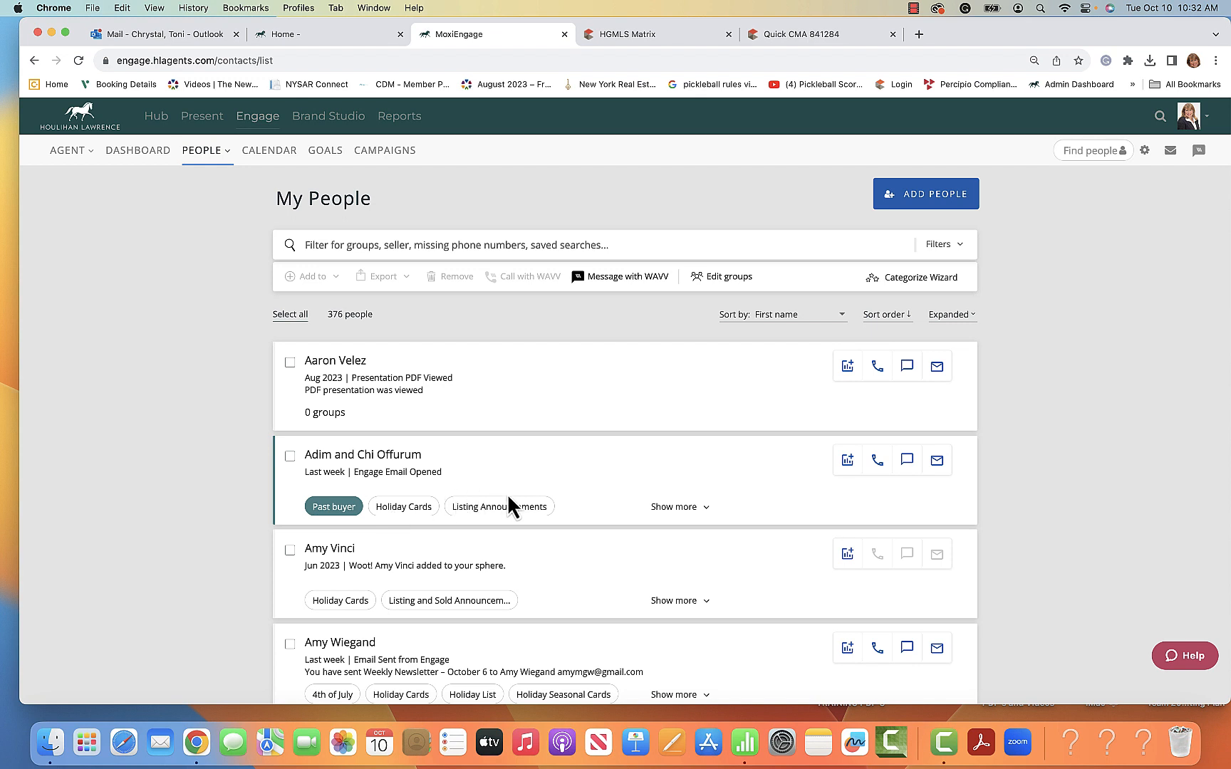
left_click(707, 508)
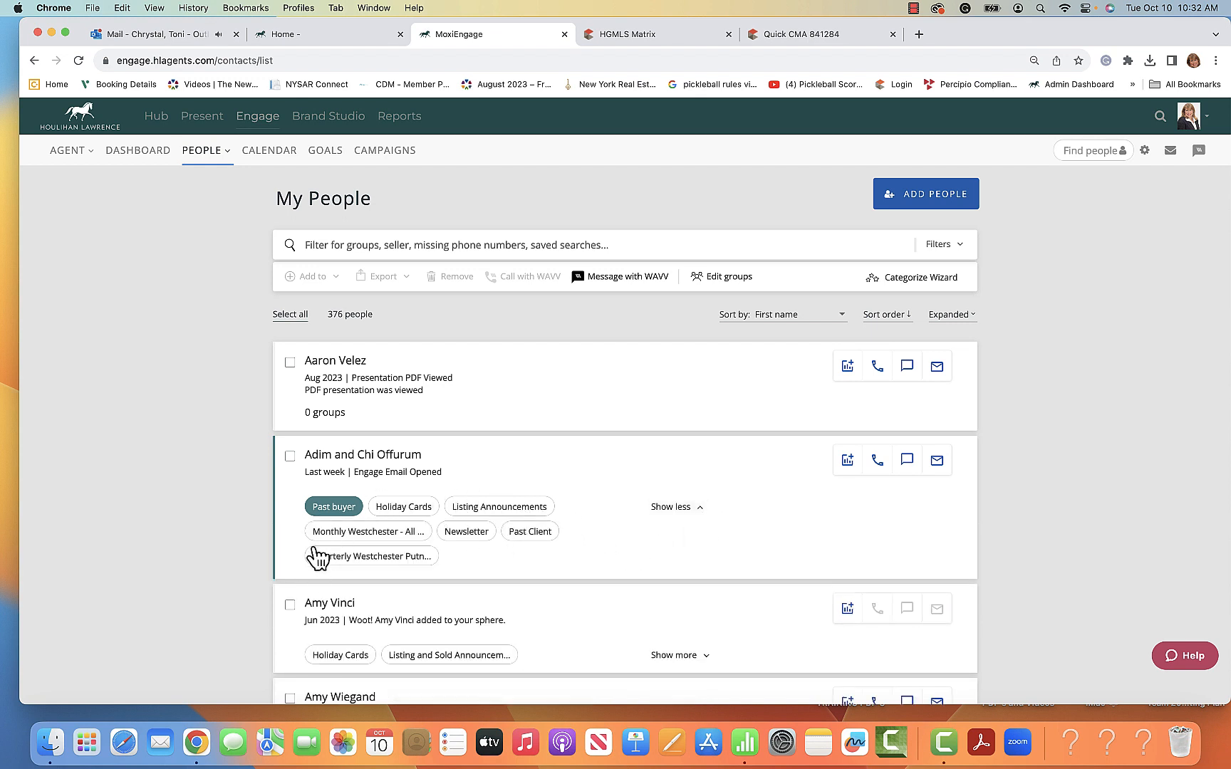
- Review the existing contact groups and the entry for naming a new group, then close the group editor without changes
left_click(728, 282)
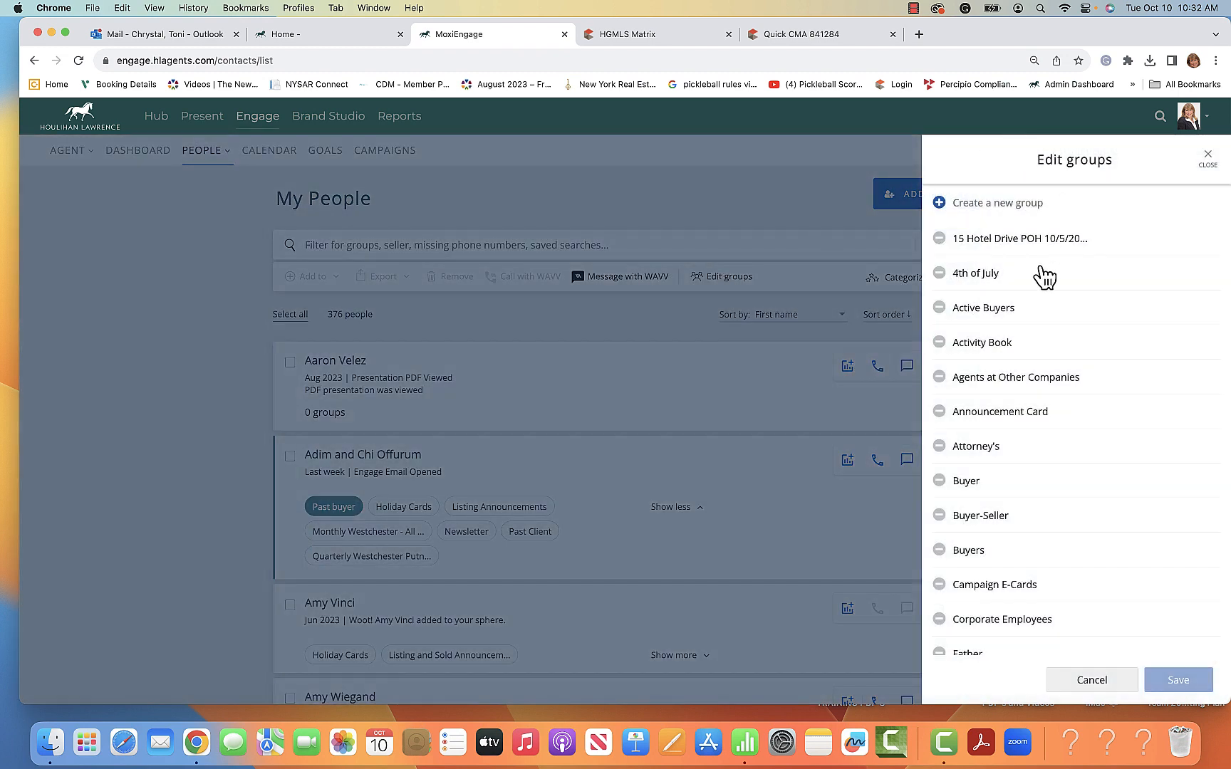
scroll(1045, 277, "down", 10)
scroll(1045, 277, "down", 4)
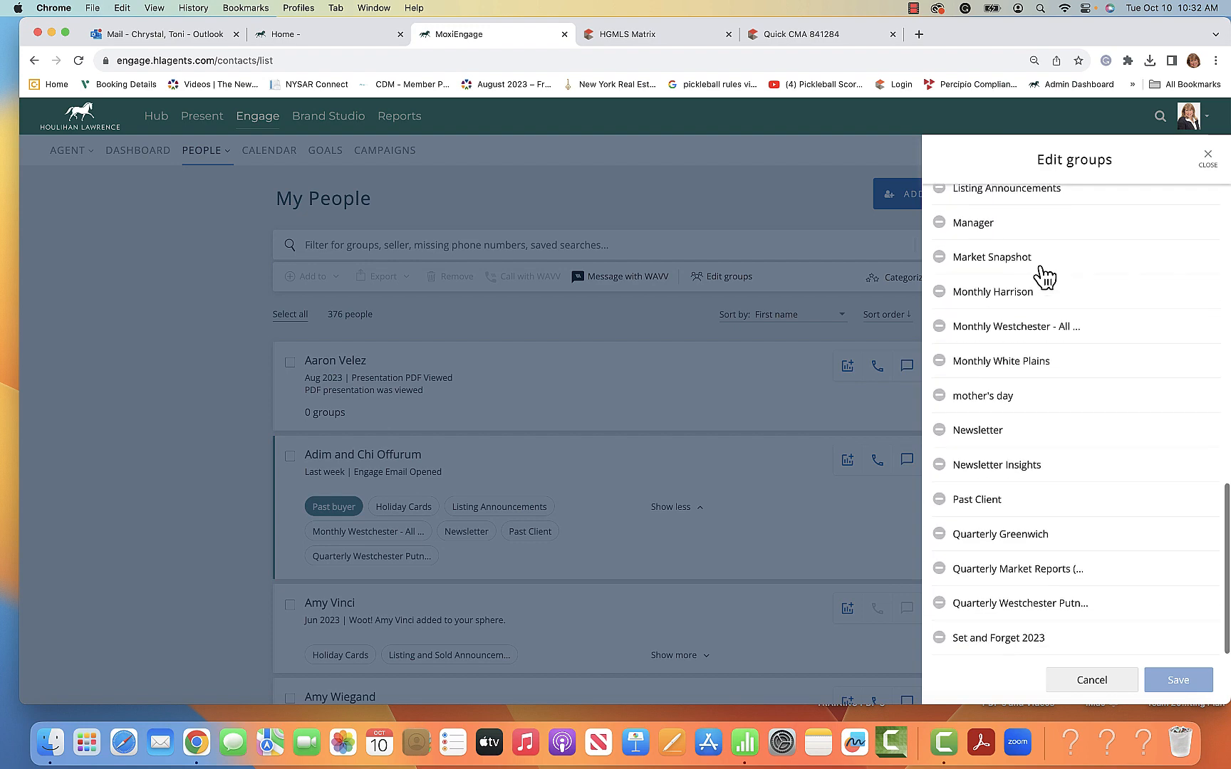
scroll(1045, 276, "up", 15)
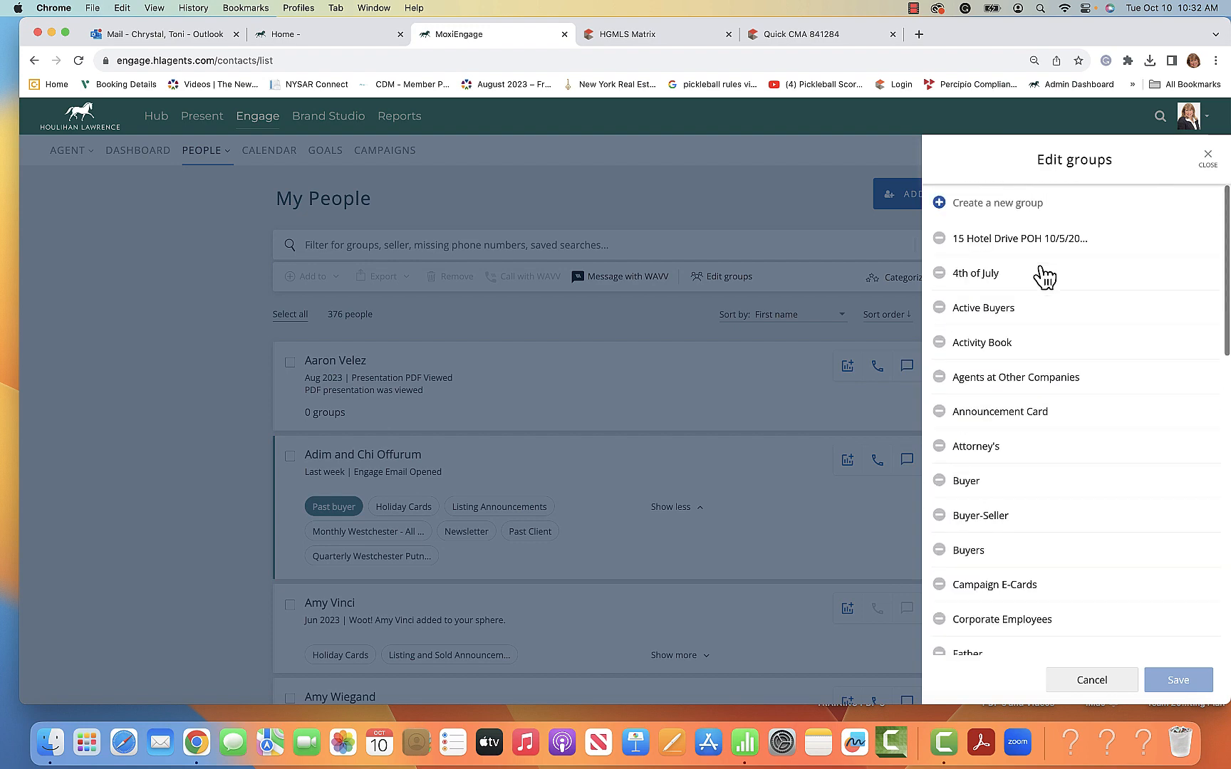
left_click(981, 207)
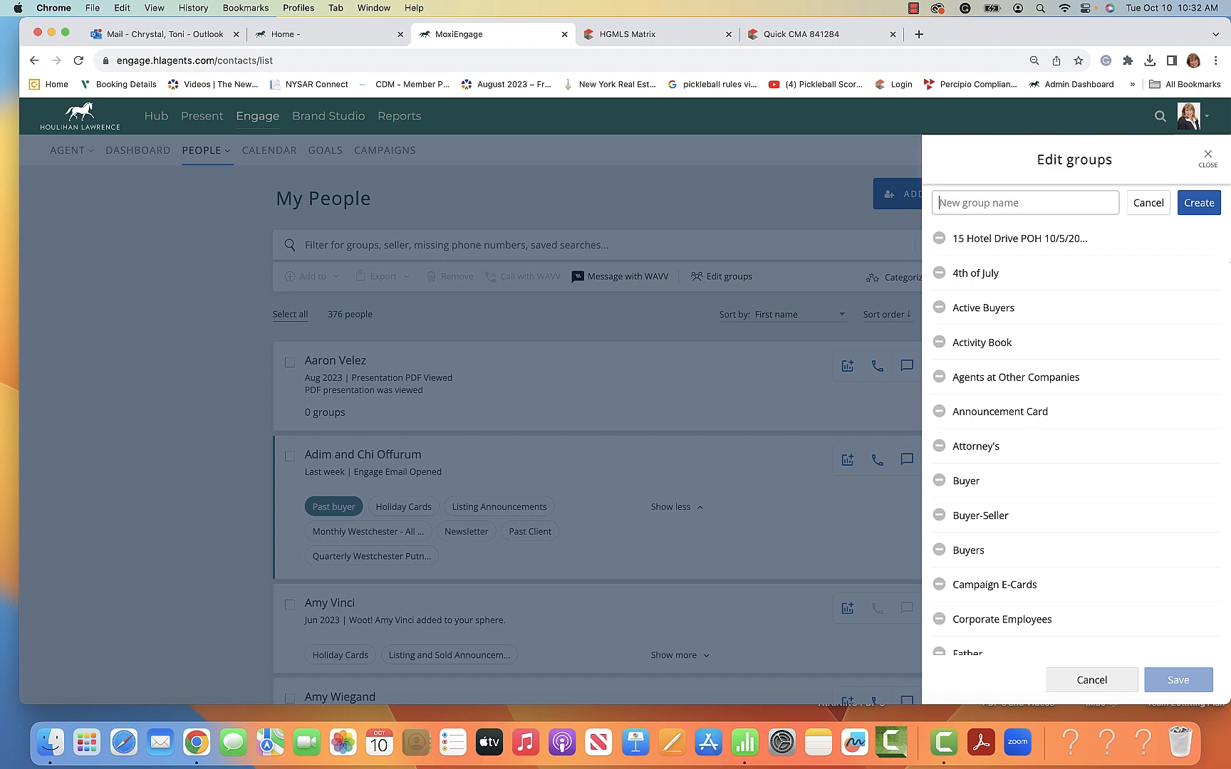
left_click(1209, 160)
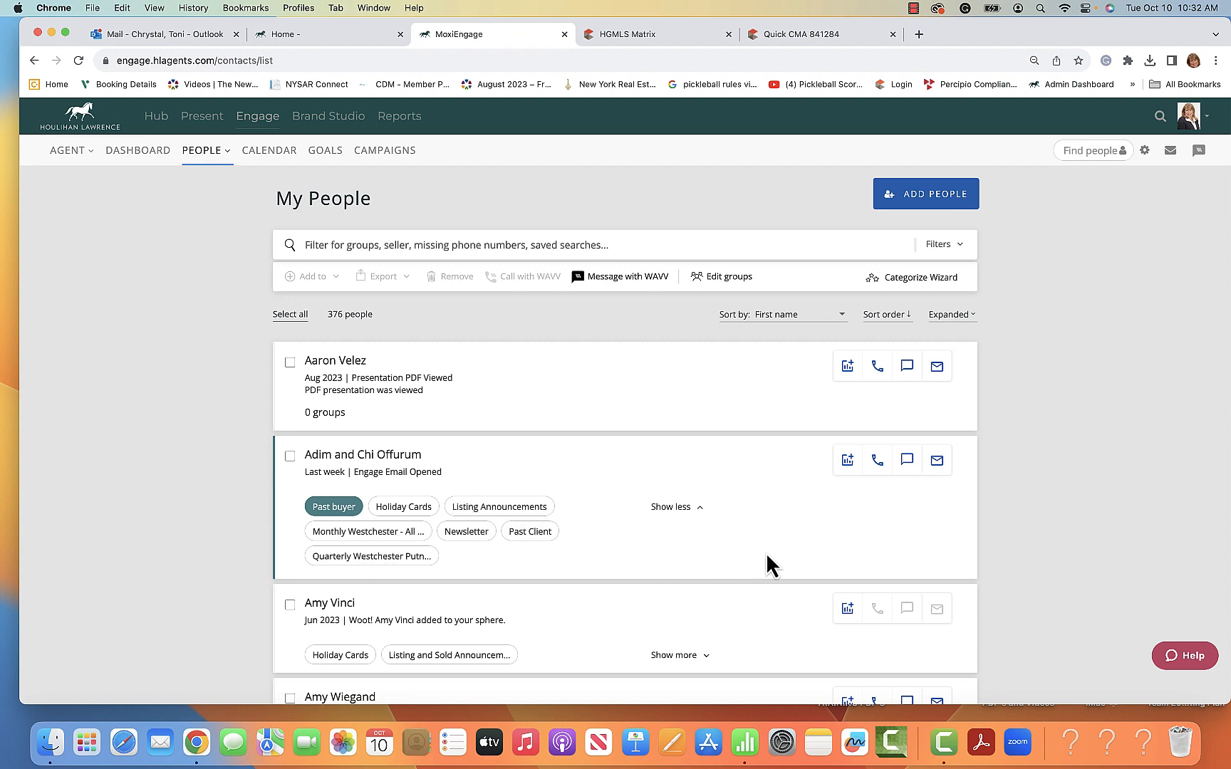
- Filter the contact list to include only people in the Holiday Cards group
scroll(768, 556, "down", 3)
scroll(767, 556, "up", 3)
left_click(941, 244)
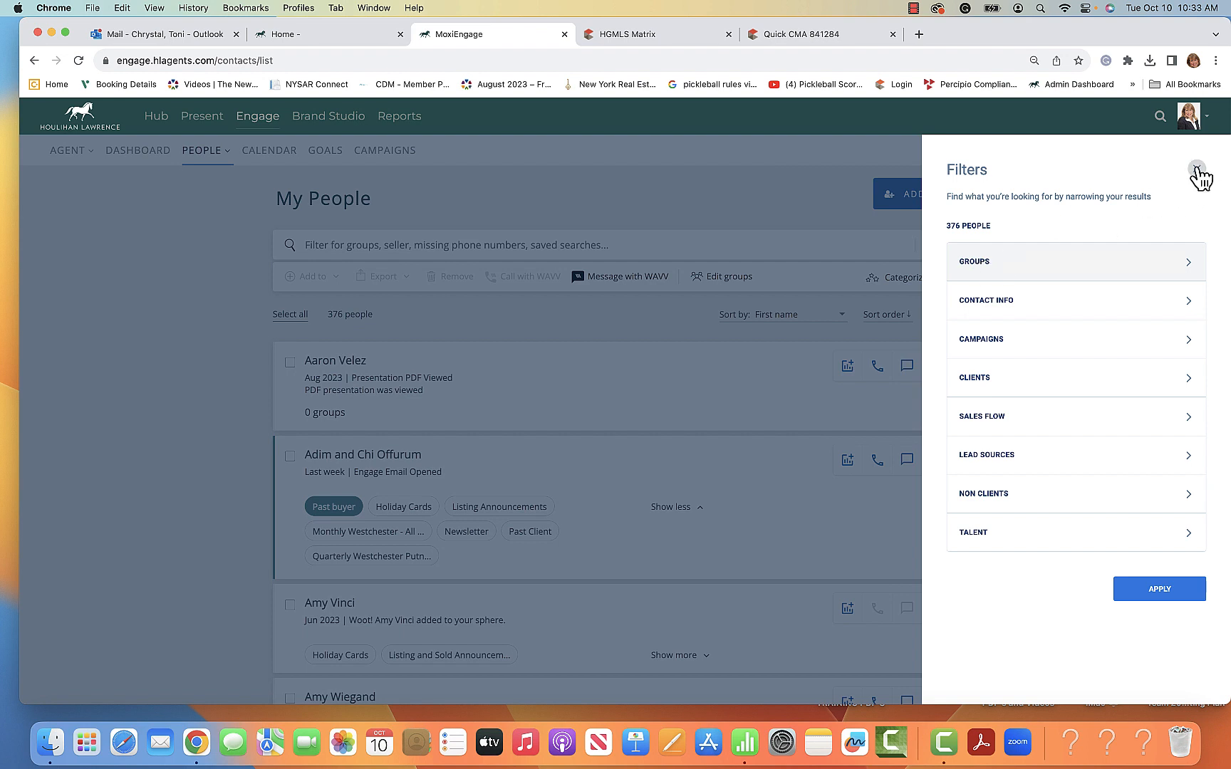
left_click(973, 268)
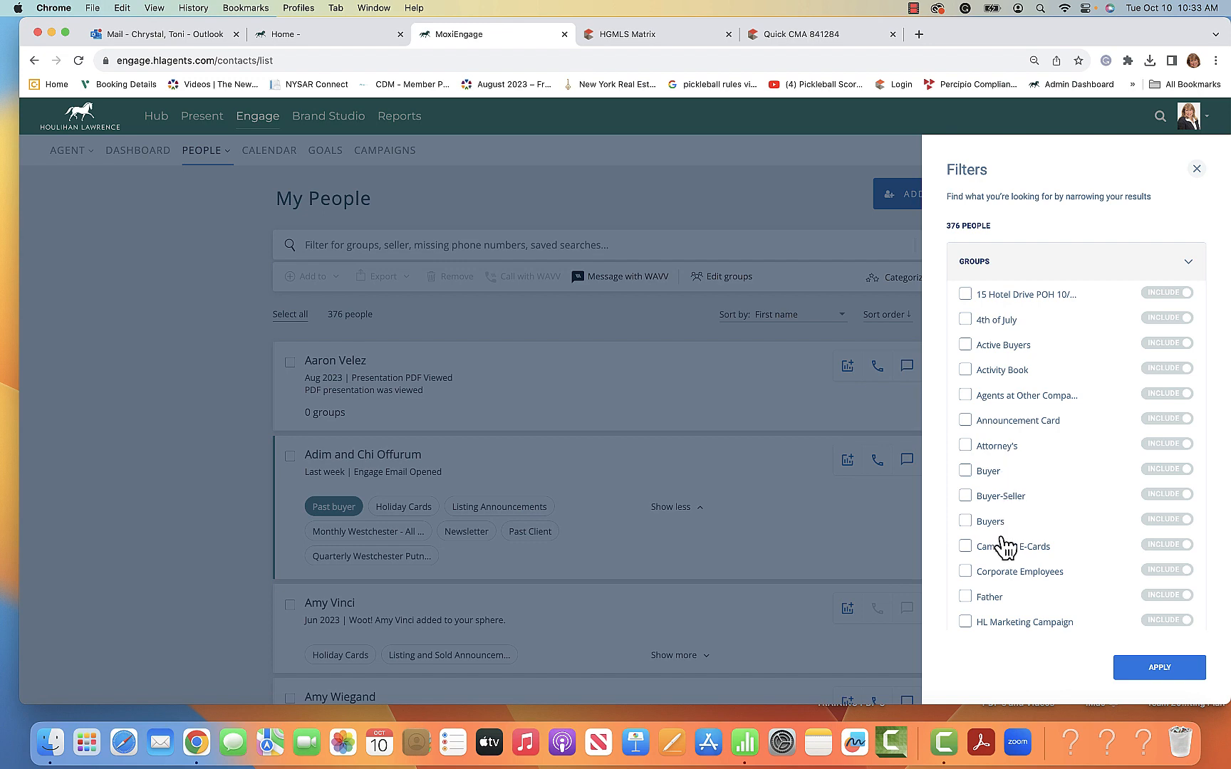
scroll(1006, 547, "down", 1)
scroll(1006, 547, "down", 5)
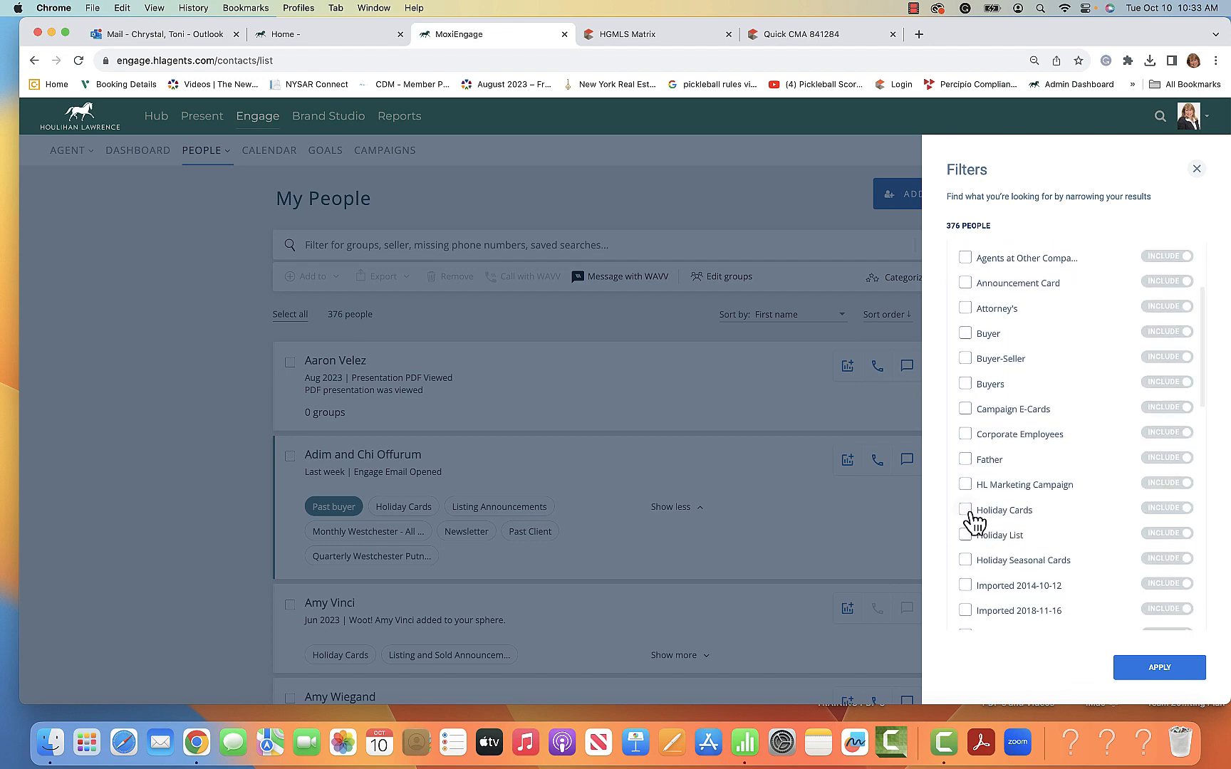
left_click(966, 510)
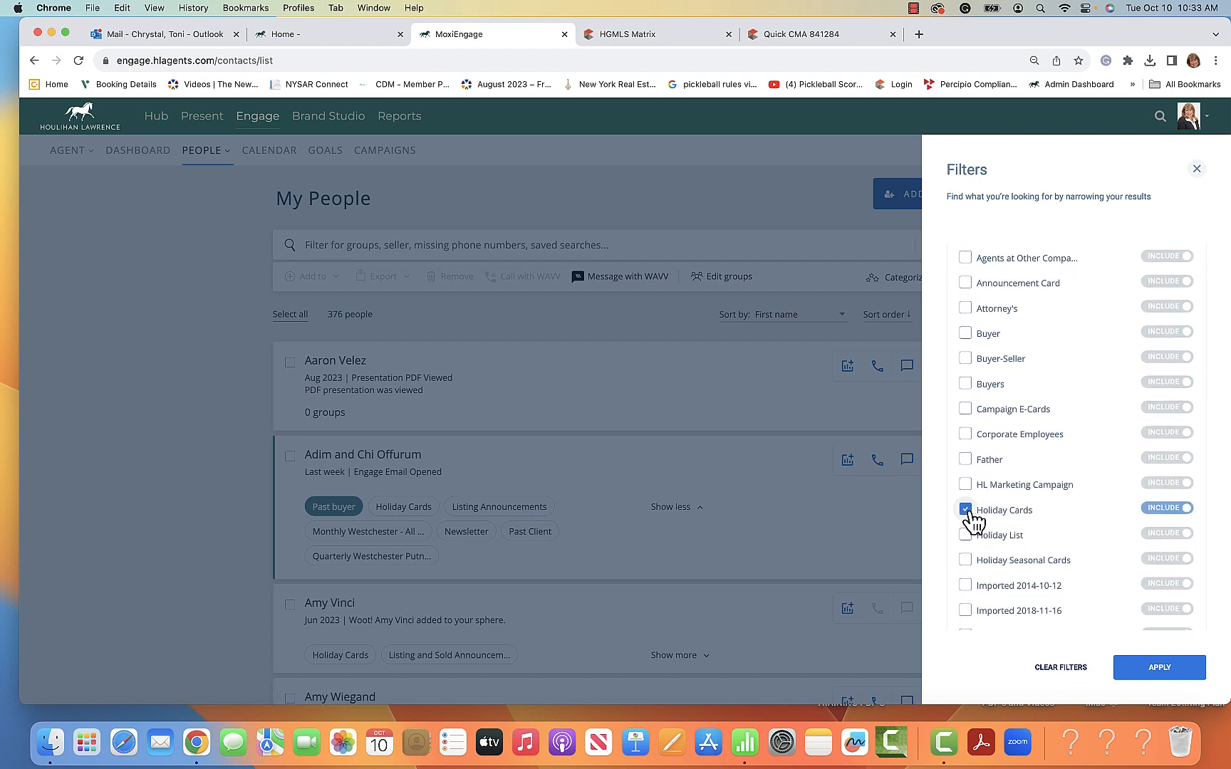
left_click(1160, 670)
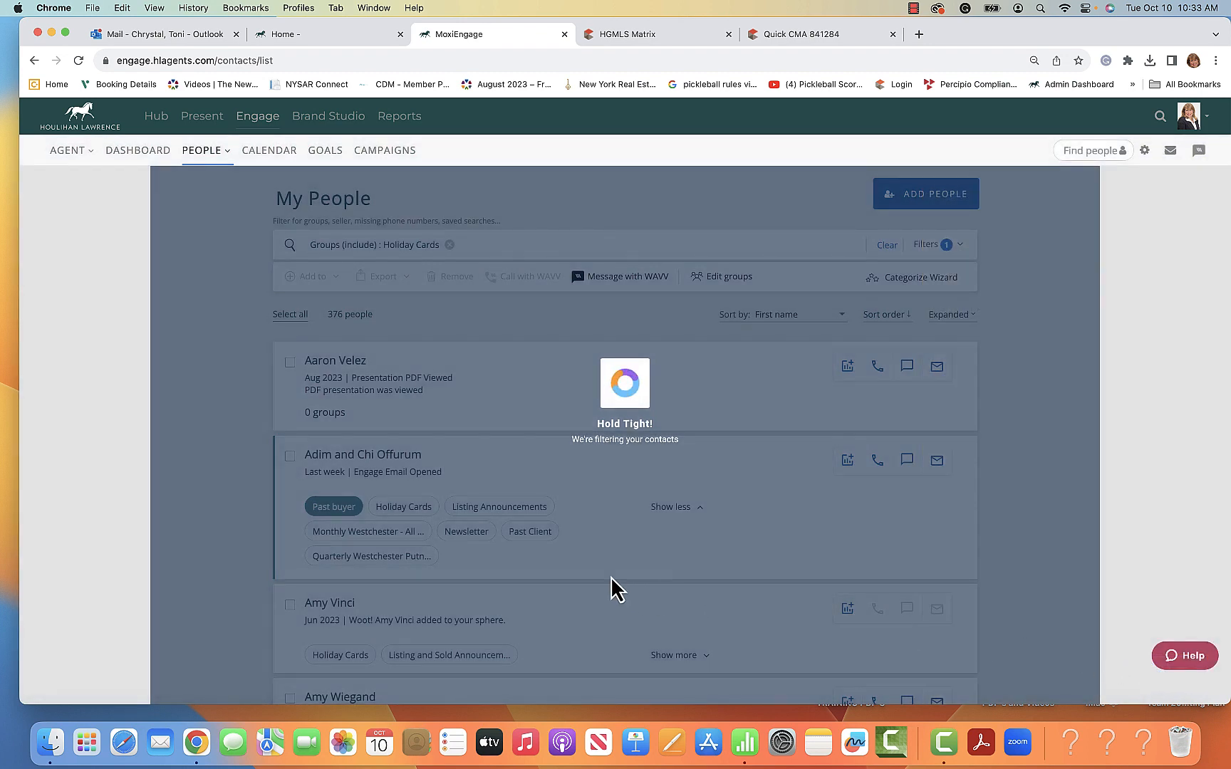
- Look through the contacts filtered by the Holiday Cards group and return to the start of the list
scroll(496, 579, "down", 10)
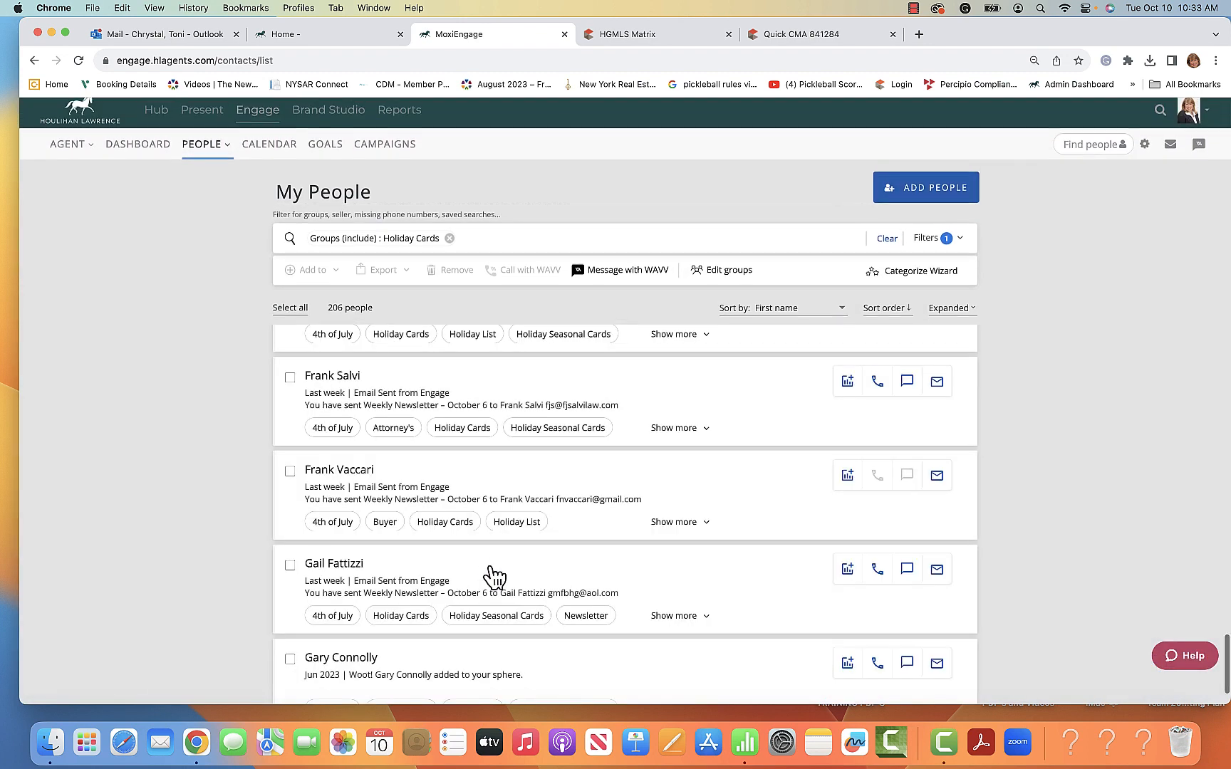
scroll(448, 427, "up", 5)
scroll(447, 417, "up", 3)
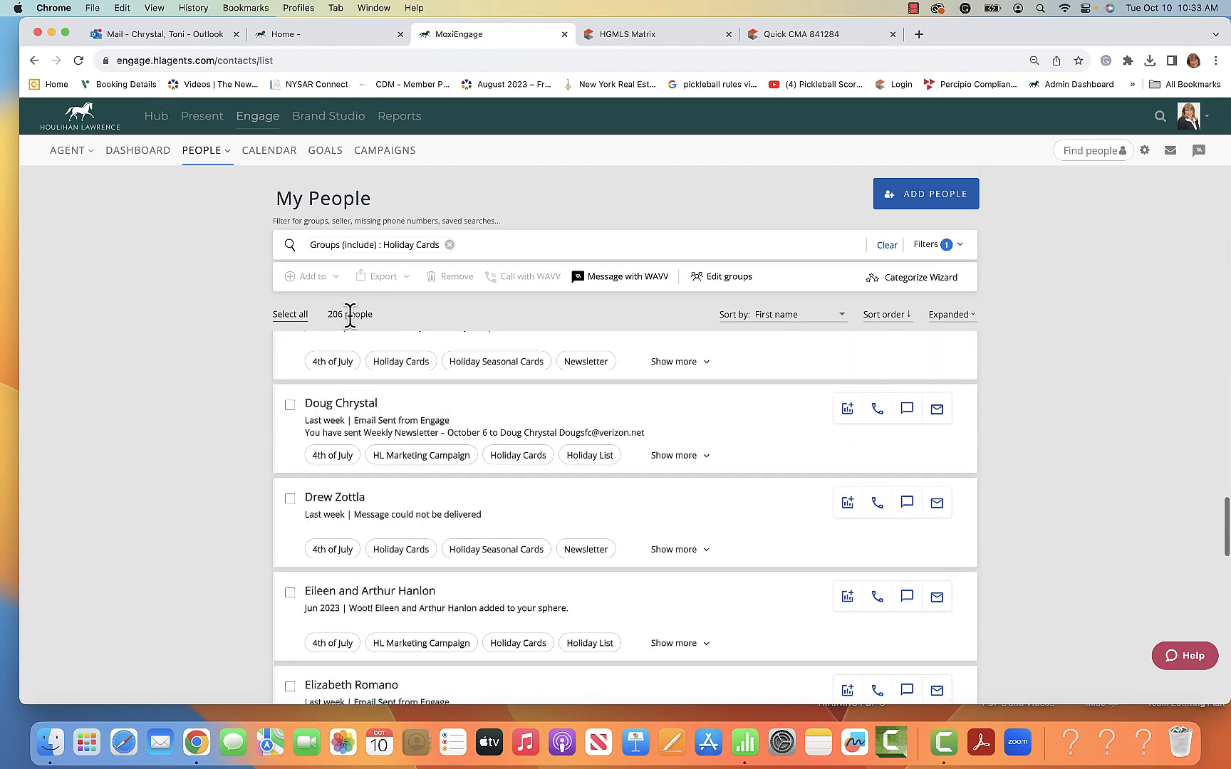
scroll(404, 366, "up", 15)
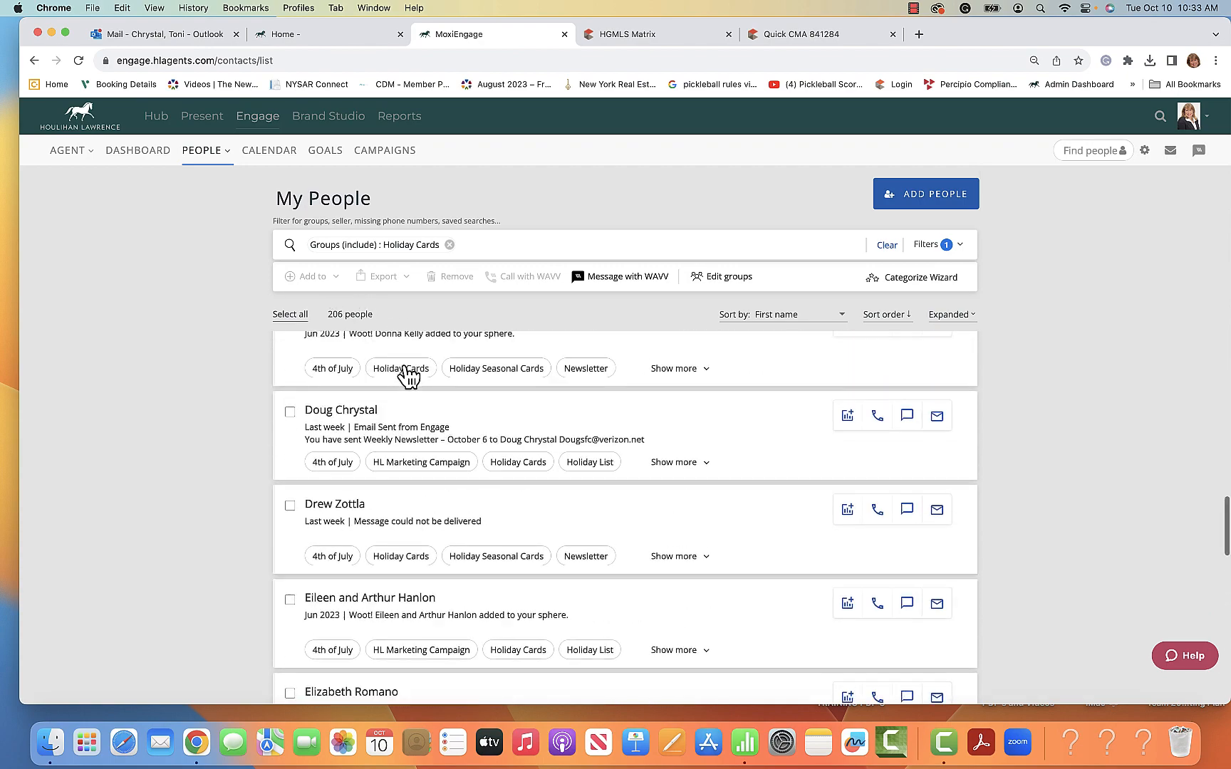
scroll(403, 365, "up", 10)
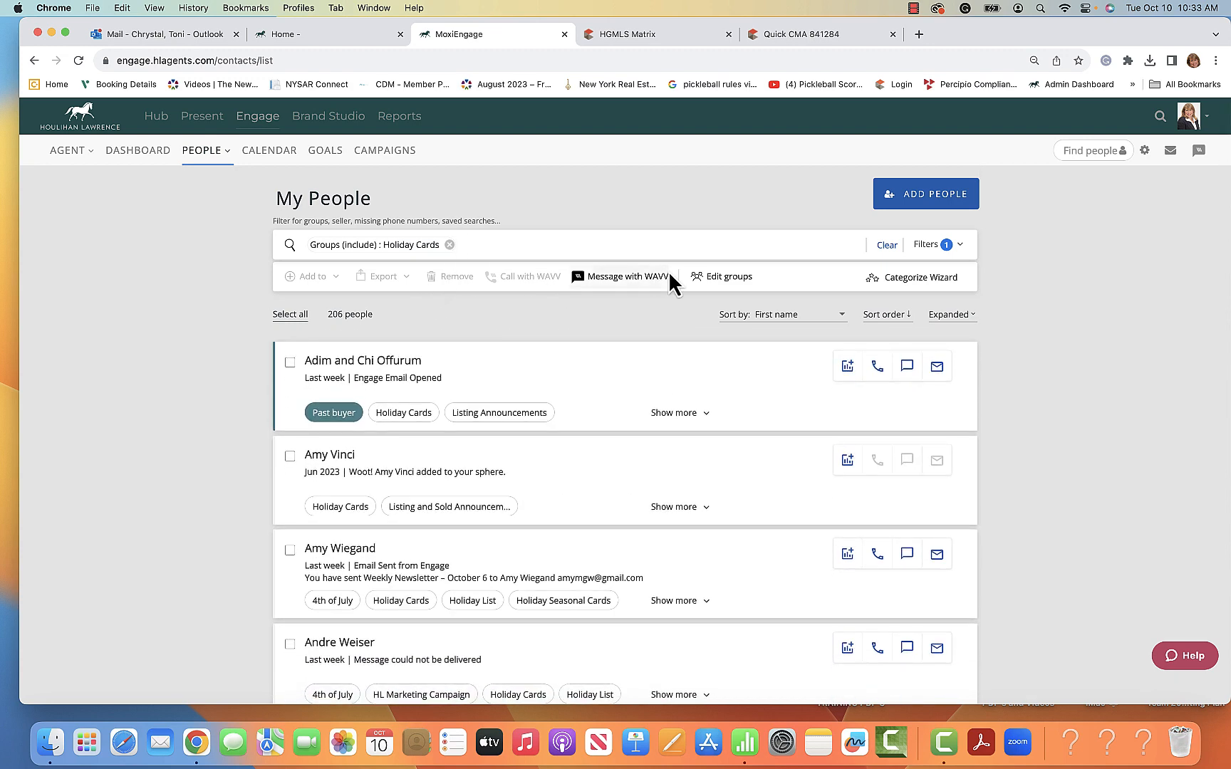
- Clear the Holiday Cards filter and review the available filter categories without applying any
left_click(894, 250)
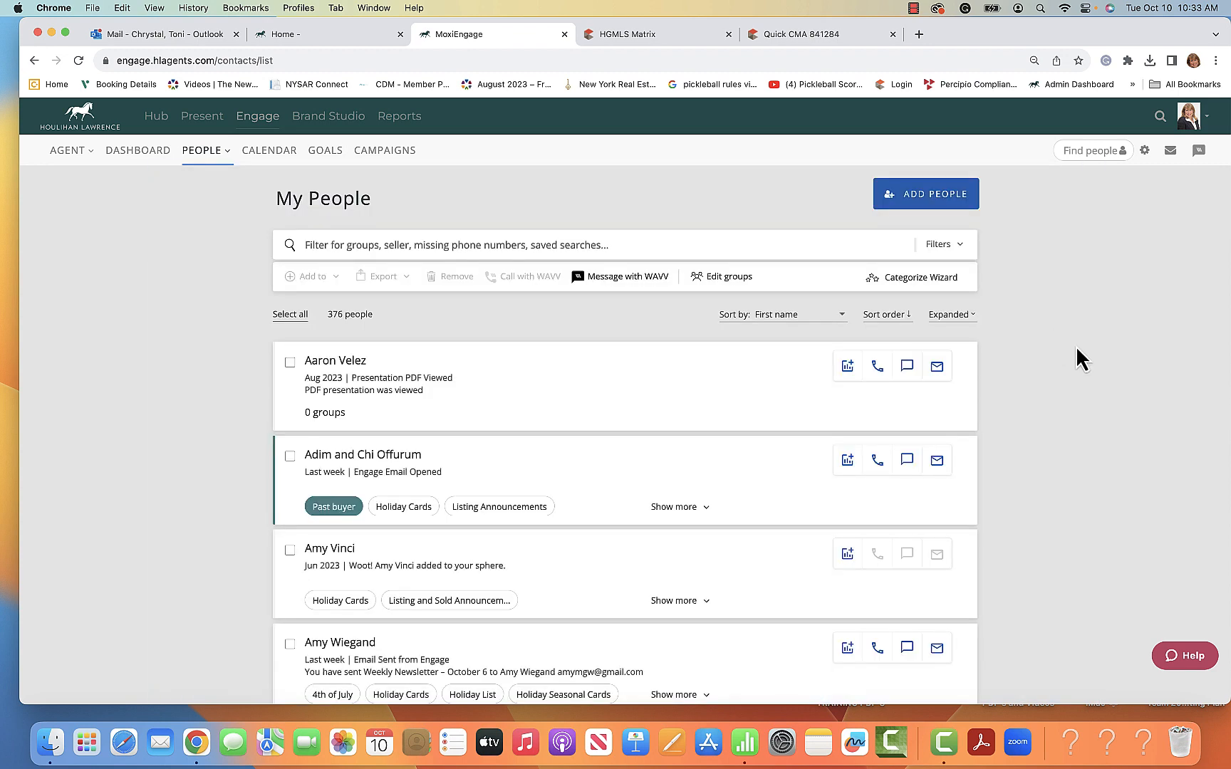
left_click(953, 250)
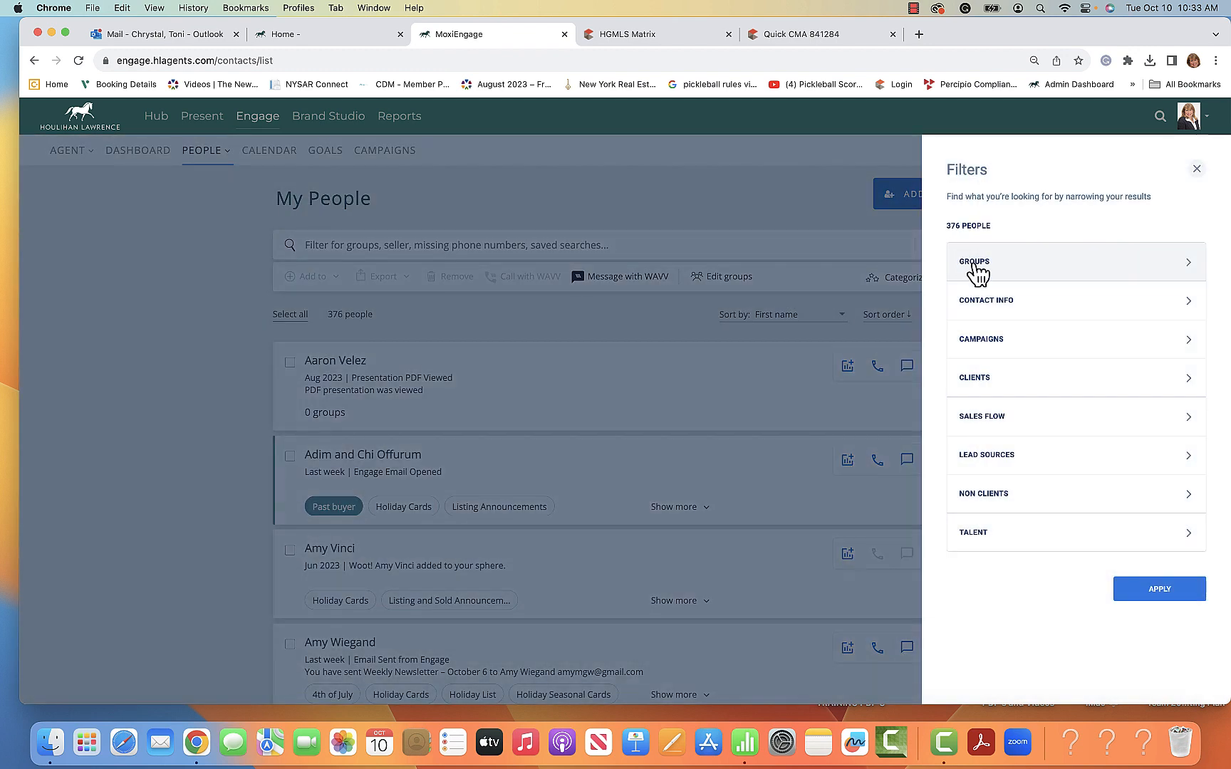
left_click(1197, 171)
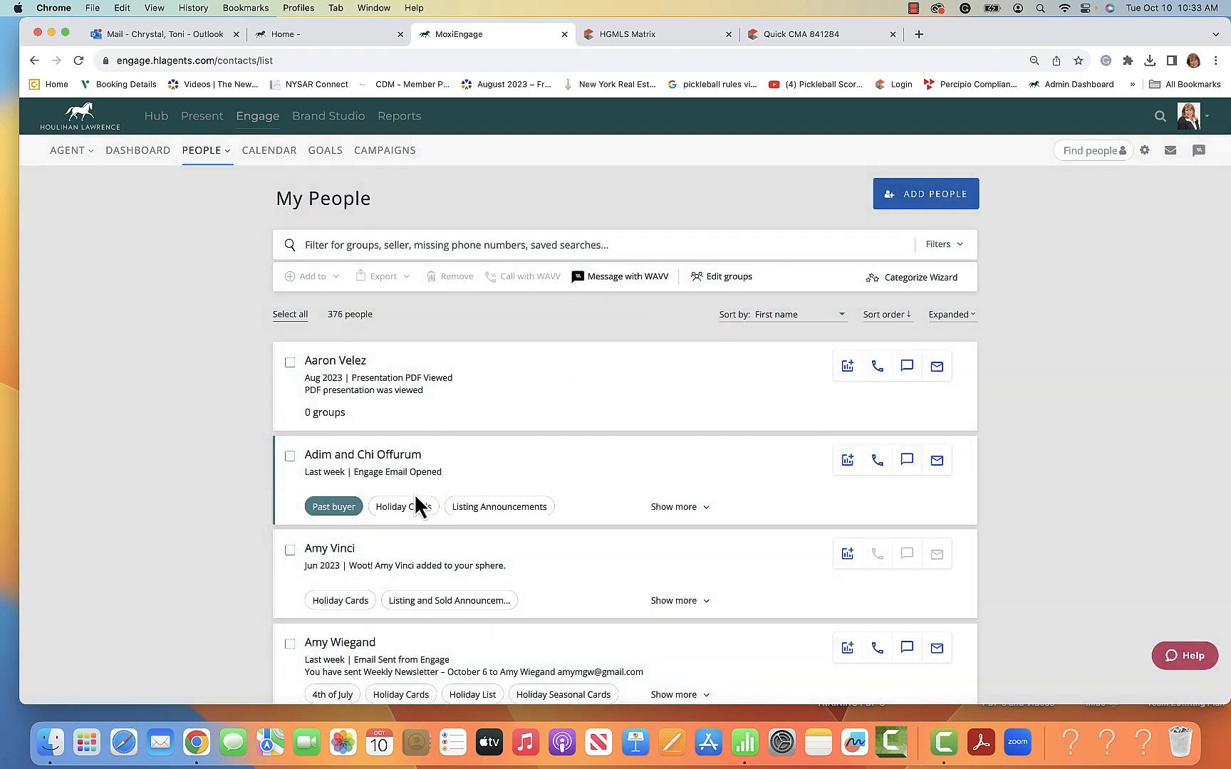
- Filter the contacts through the Holiday Cards tag on the second contact, and clear the filter after looking over the list
scroll(499, 446, "down", 2)
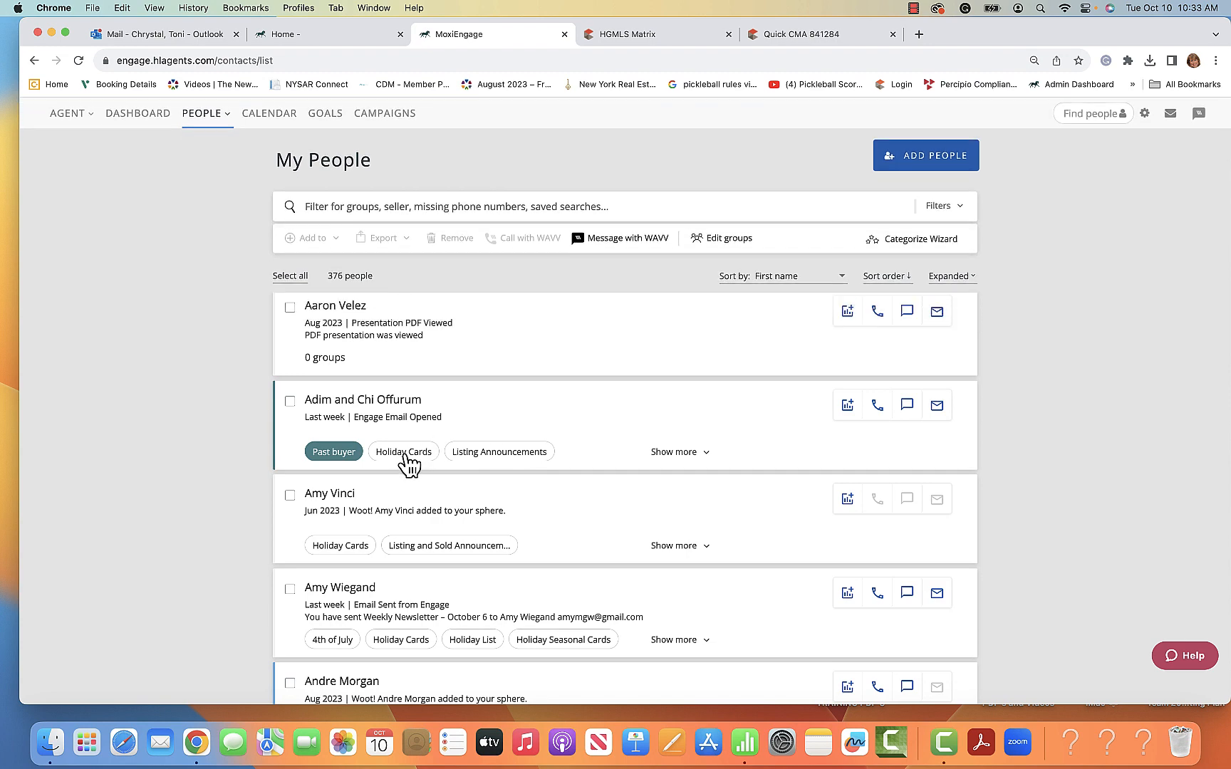
left_click(403, 453)
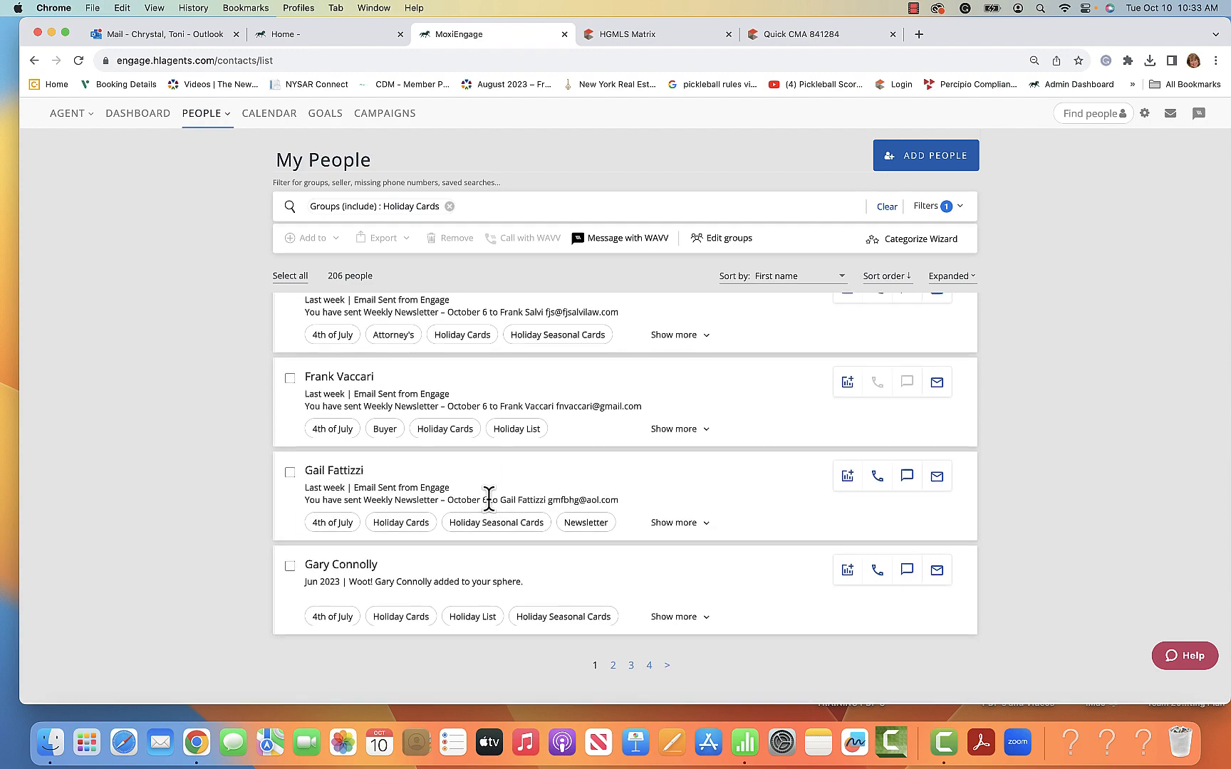
scroll(490, 501, "up", 7)
scroll(490, 503, "up", 5)
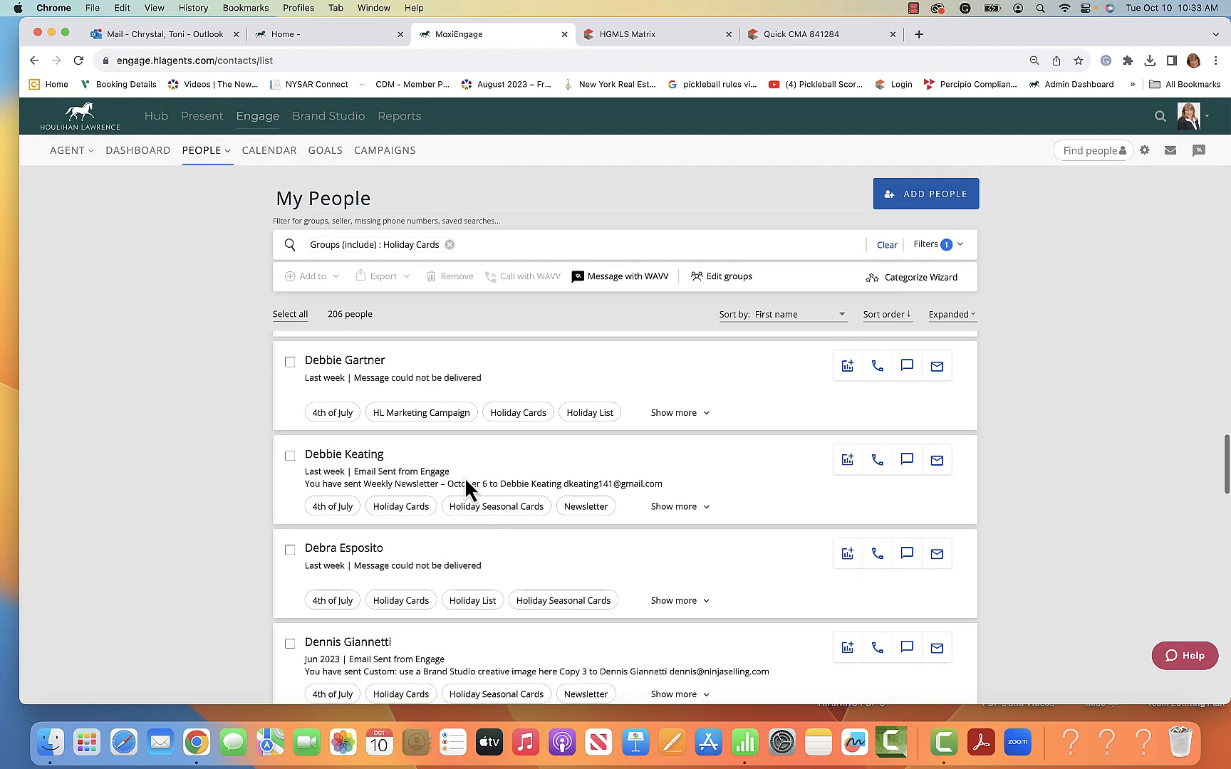
left_click(887, 246)
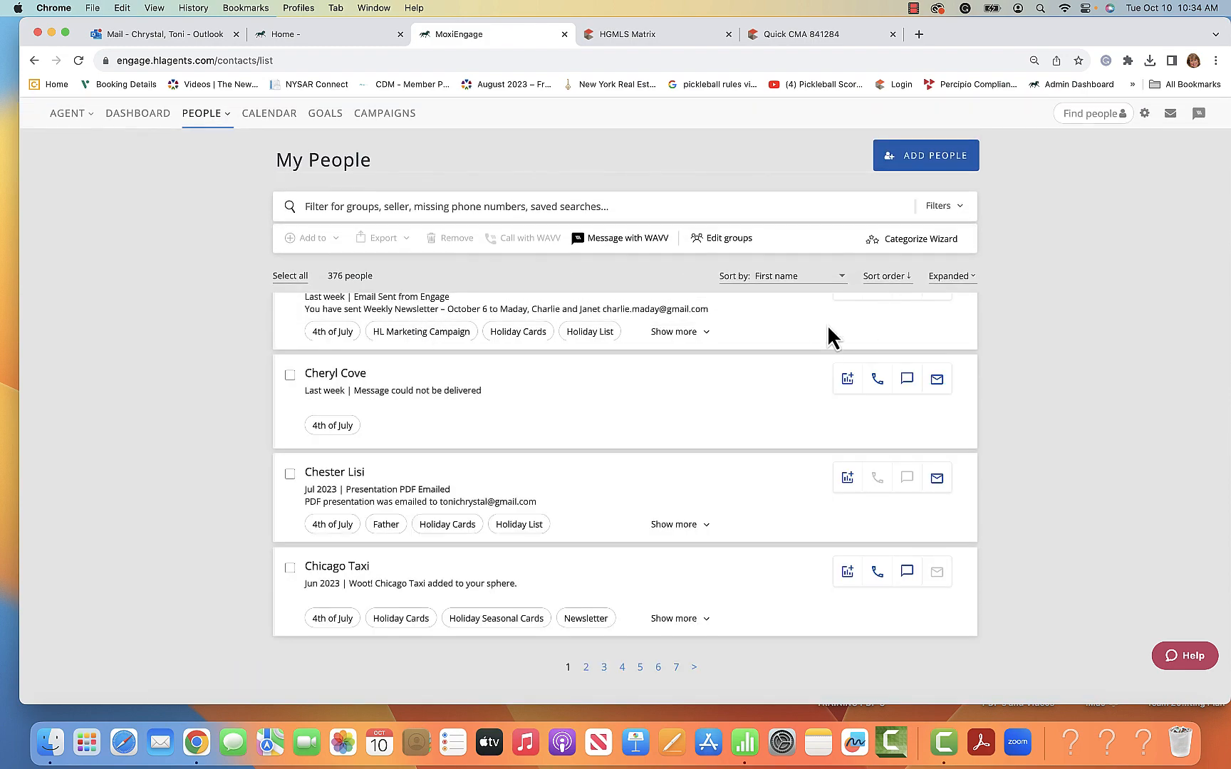
scroll(1023, 282, "up", 20)
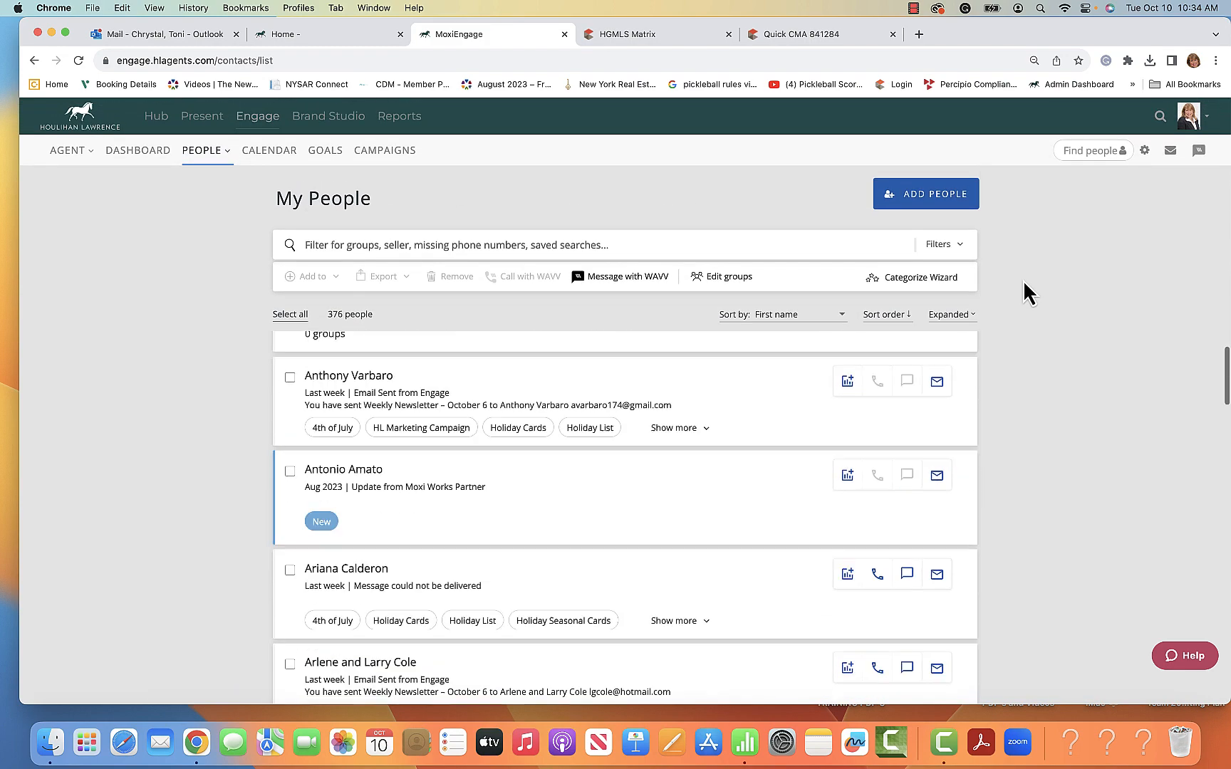
- Open the form for adding a single contact, review its fields from names to social media and designations, and cancel without saving
left_click(923, 194)
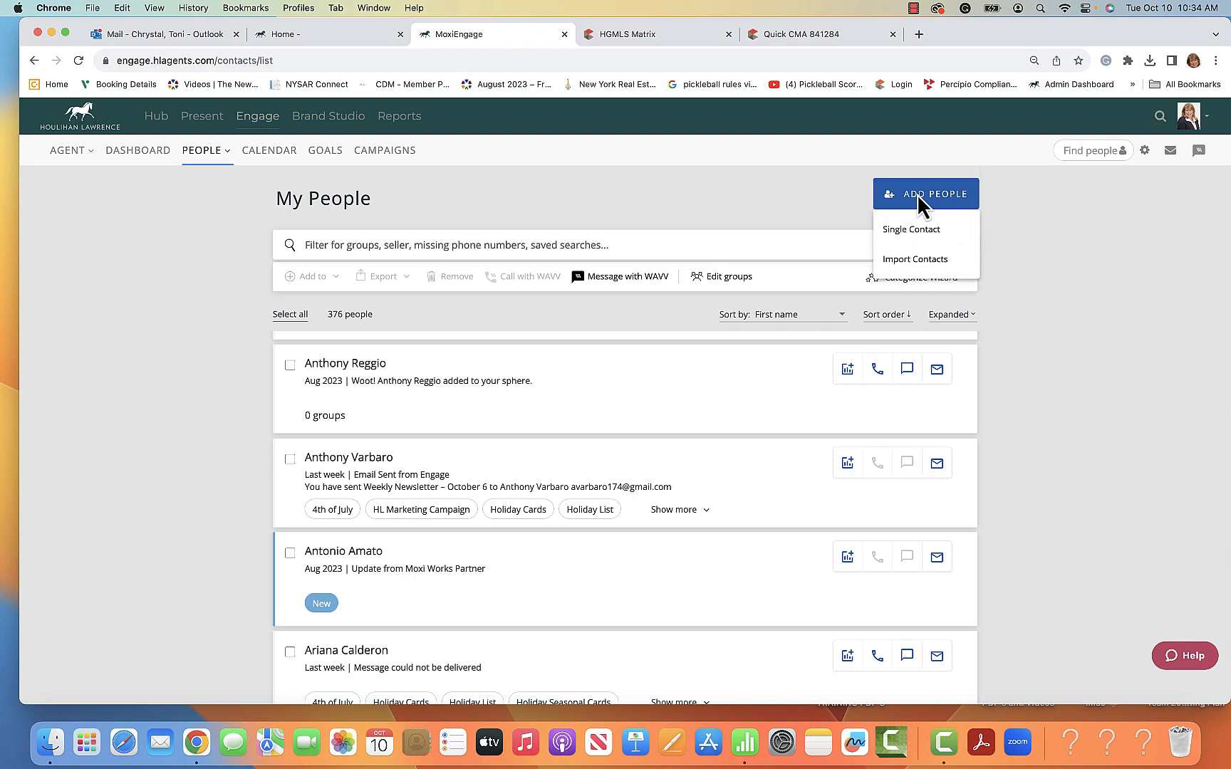
left_click(926, 238)
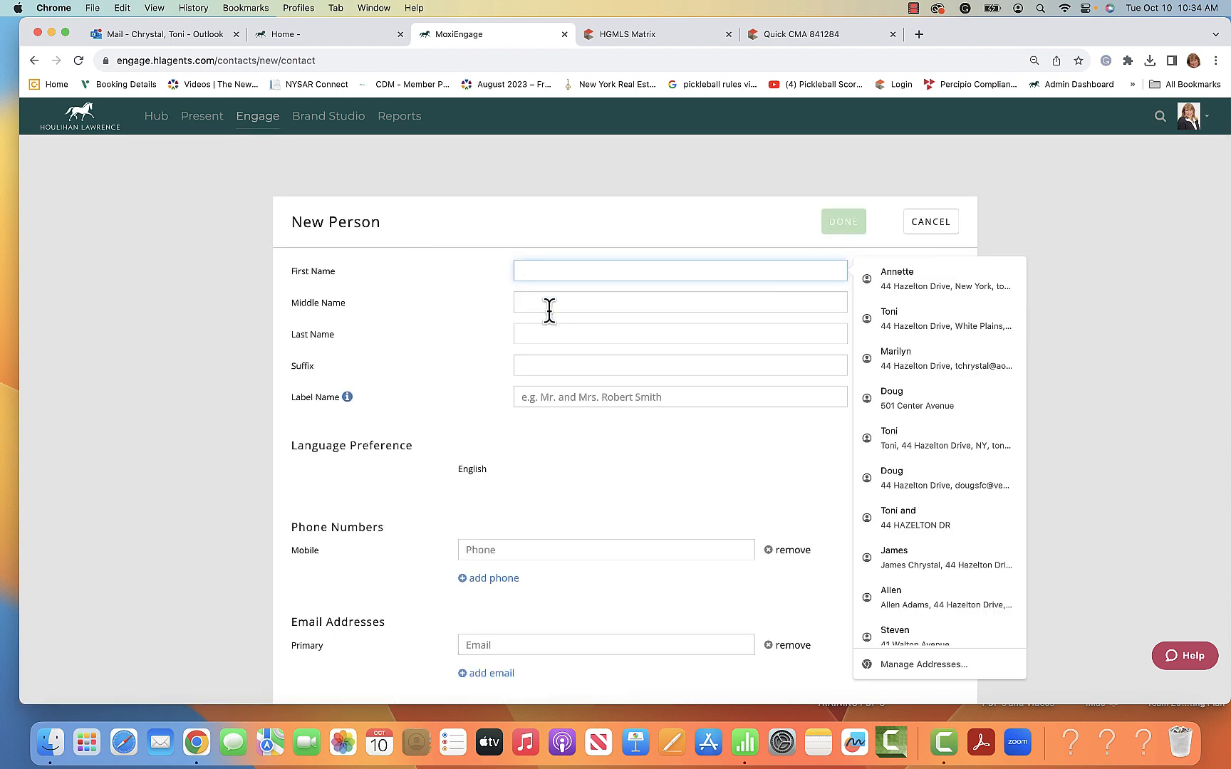
scroll(519, 529, "down", 10)
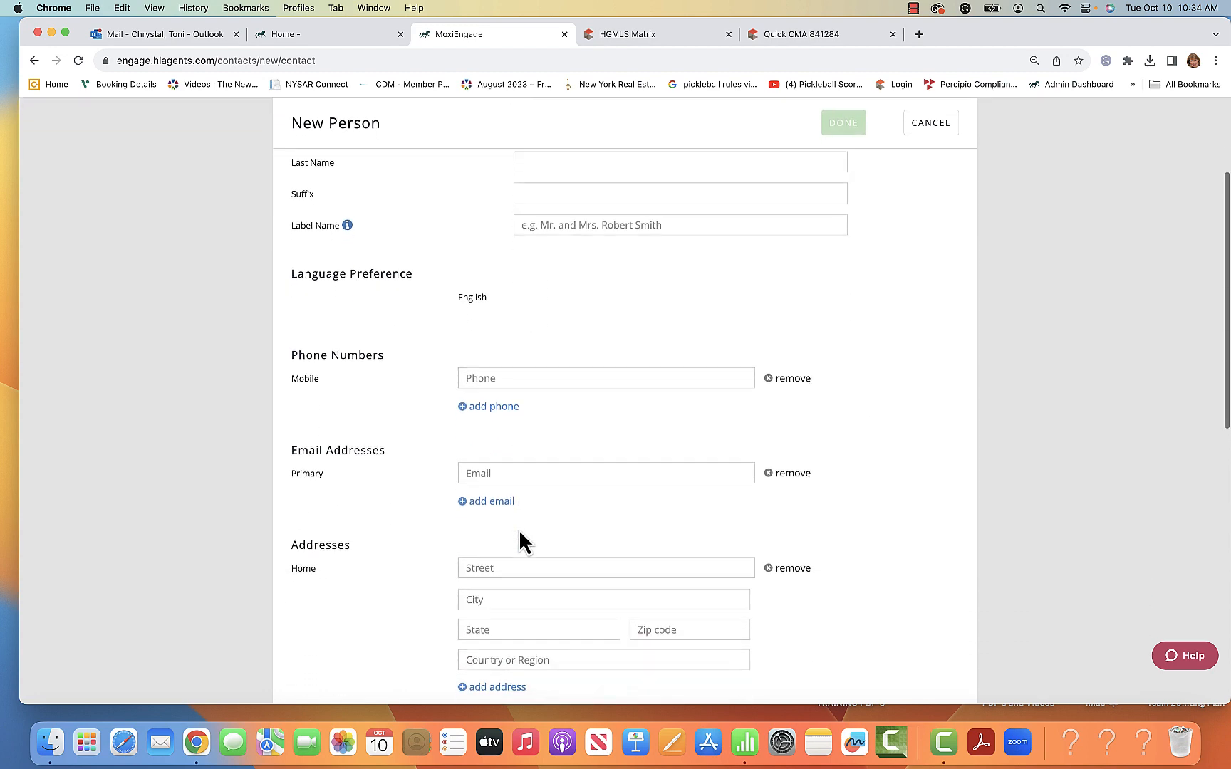
scroll(519, 529, "down", 8)
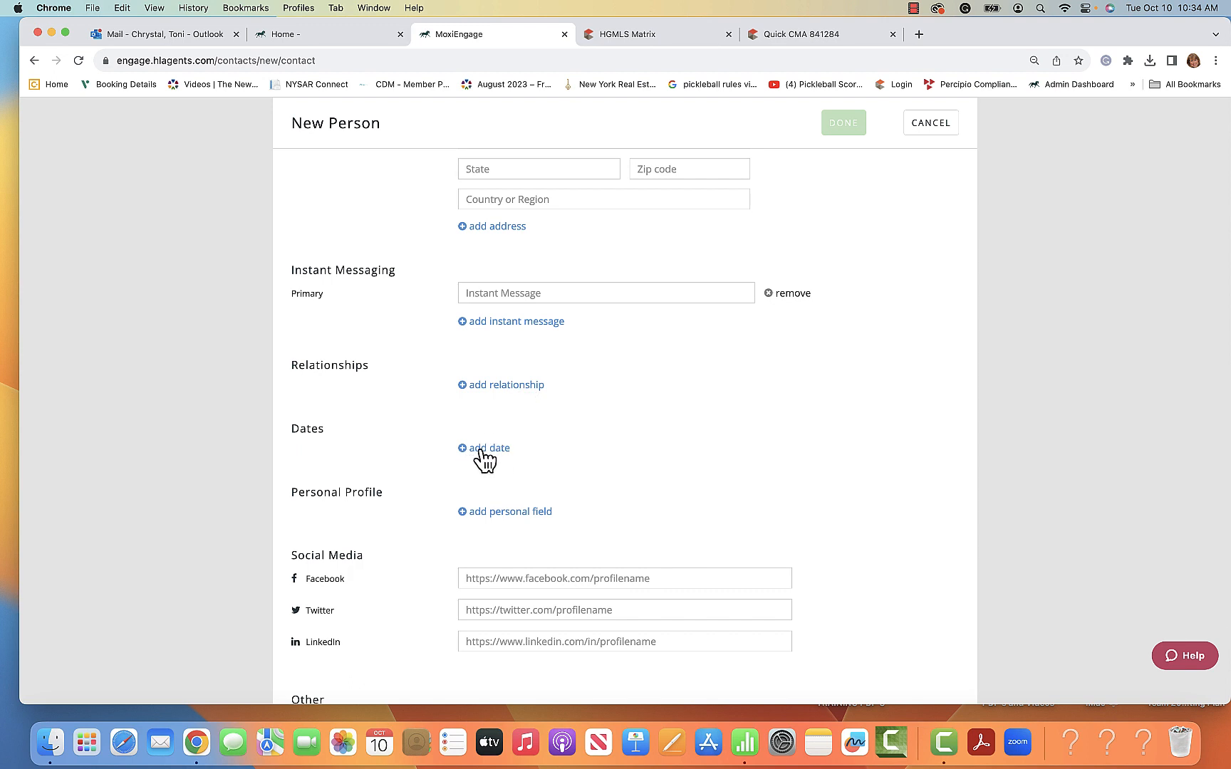
scroll(551, 476, "down", 2)
scroll(550, 465, "down", 3)
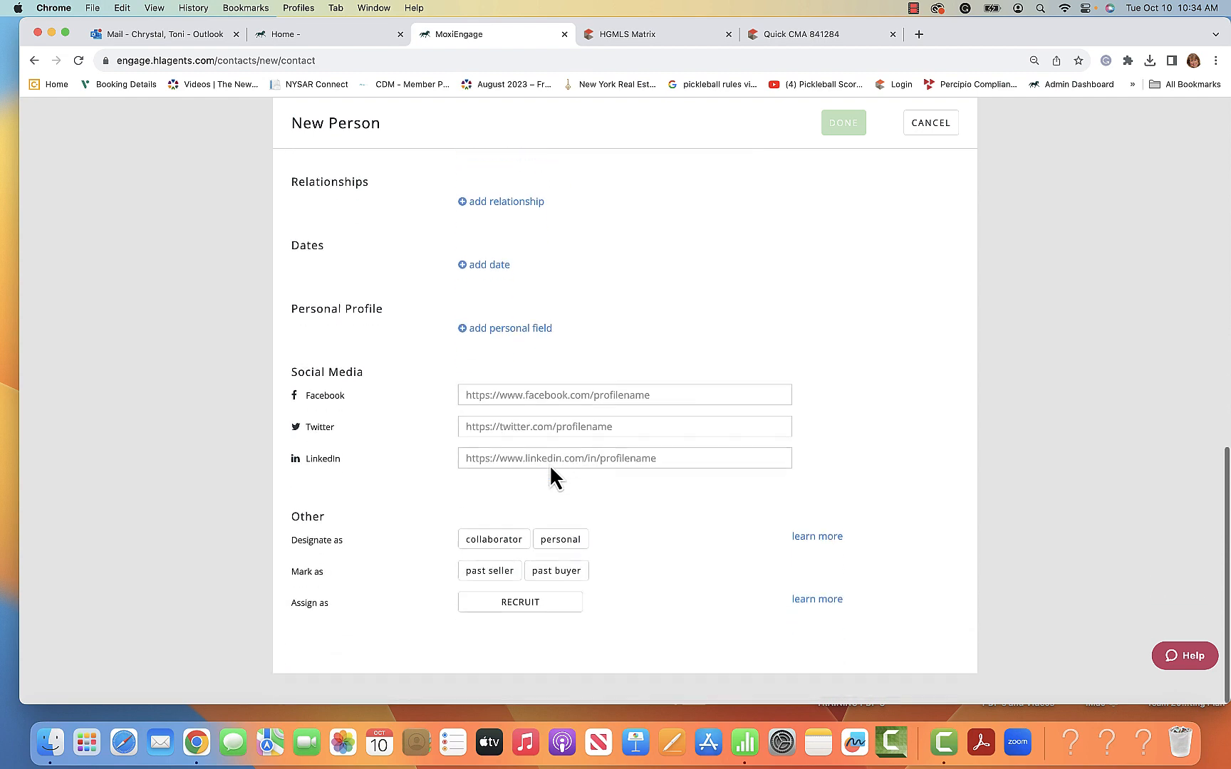
scroll(549, 465, "up", 2)
scroll(549, 465, "up", 10)
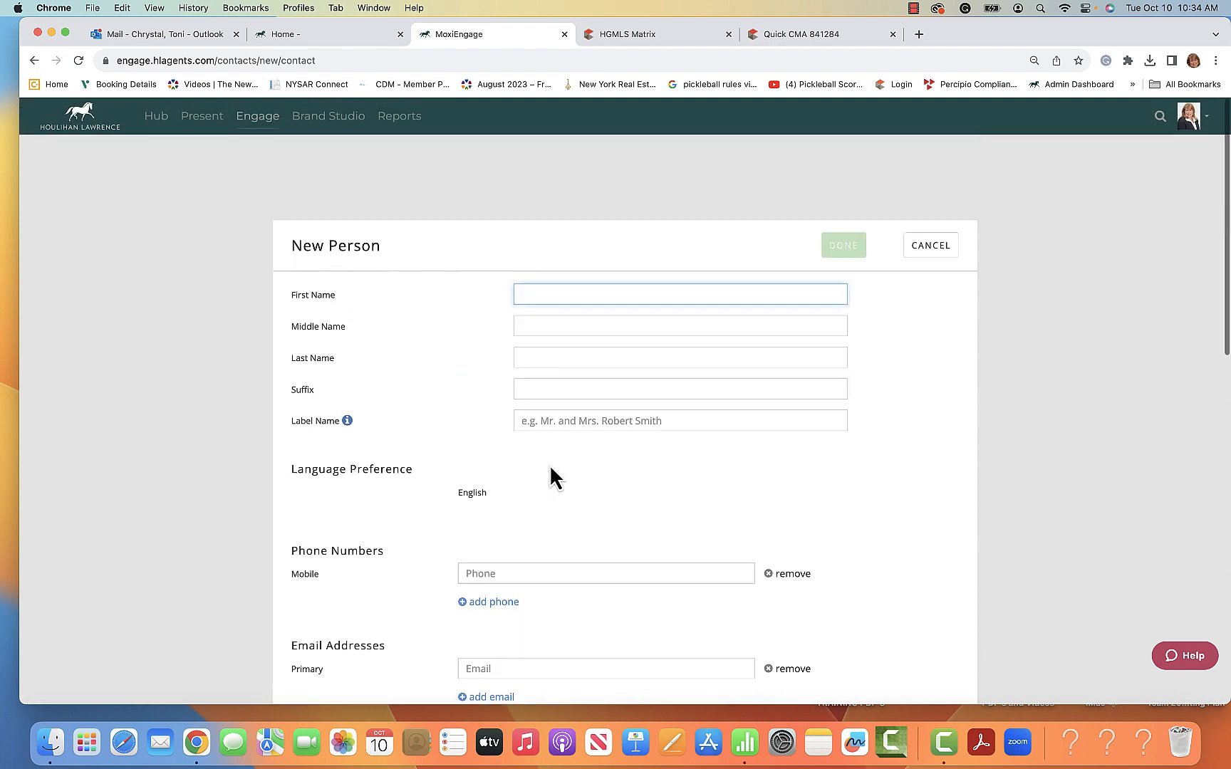
left_click(931, 229)
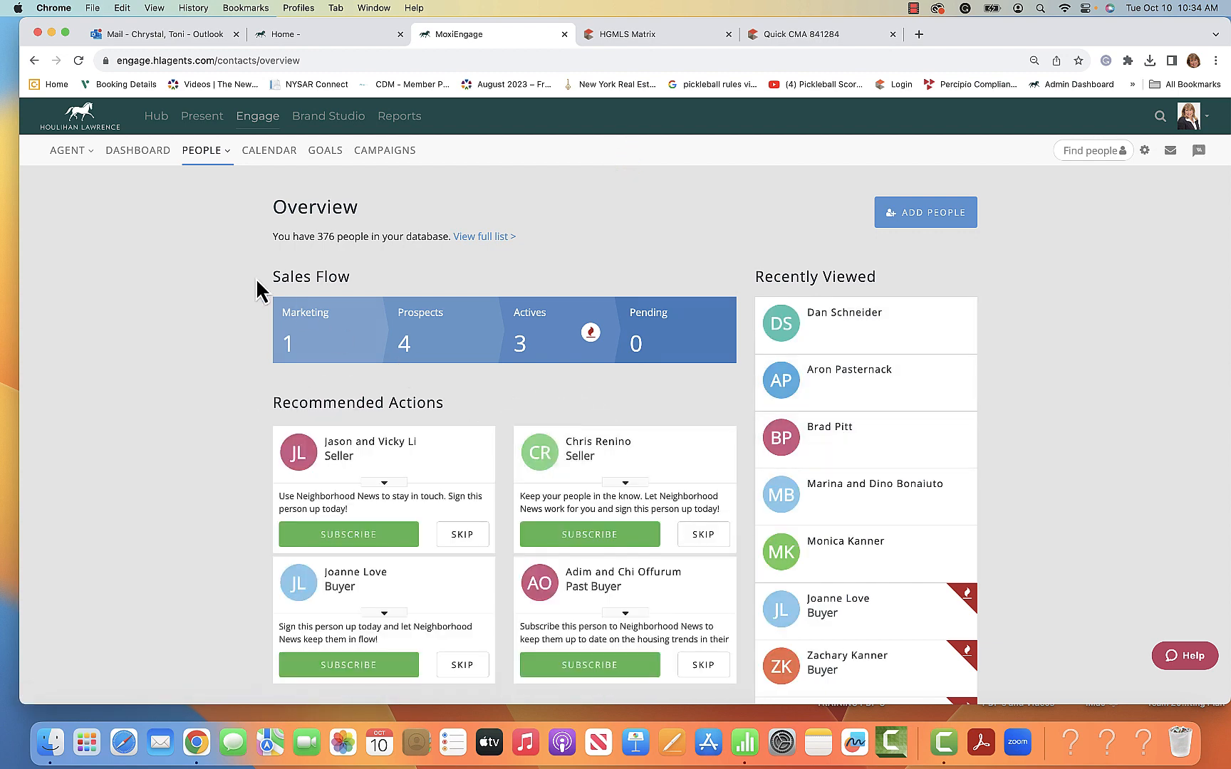
- Return to the My People list and download the CSV template offered for importing contacts
left_click(207, 150)
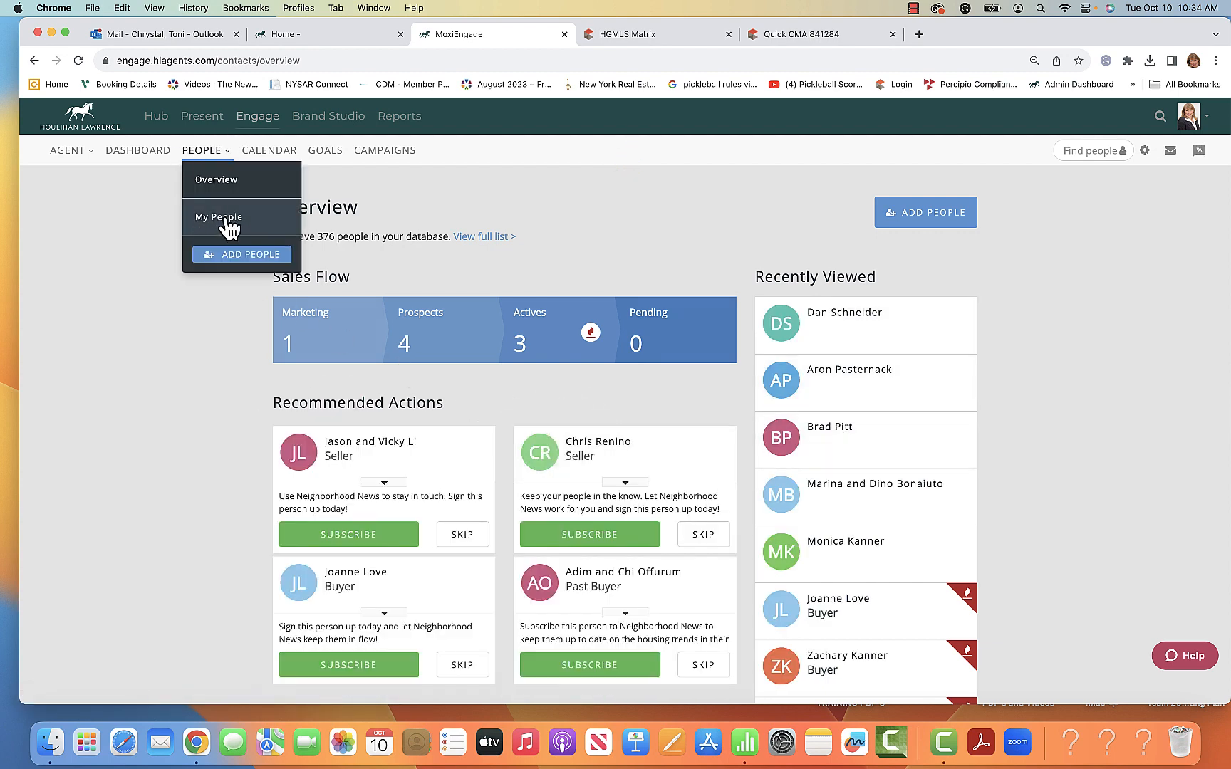
left_click(226, 218)
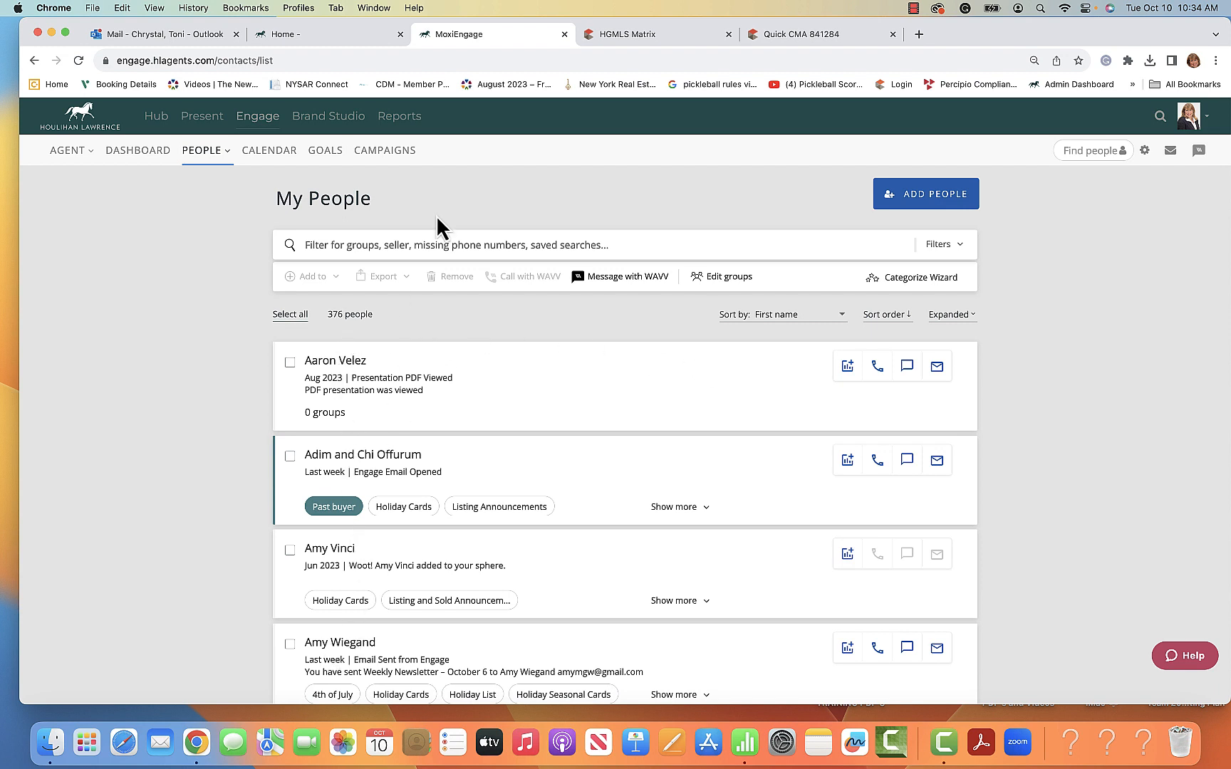
left_click(924, 201)
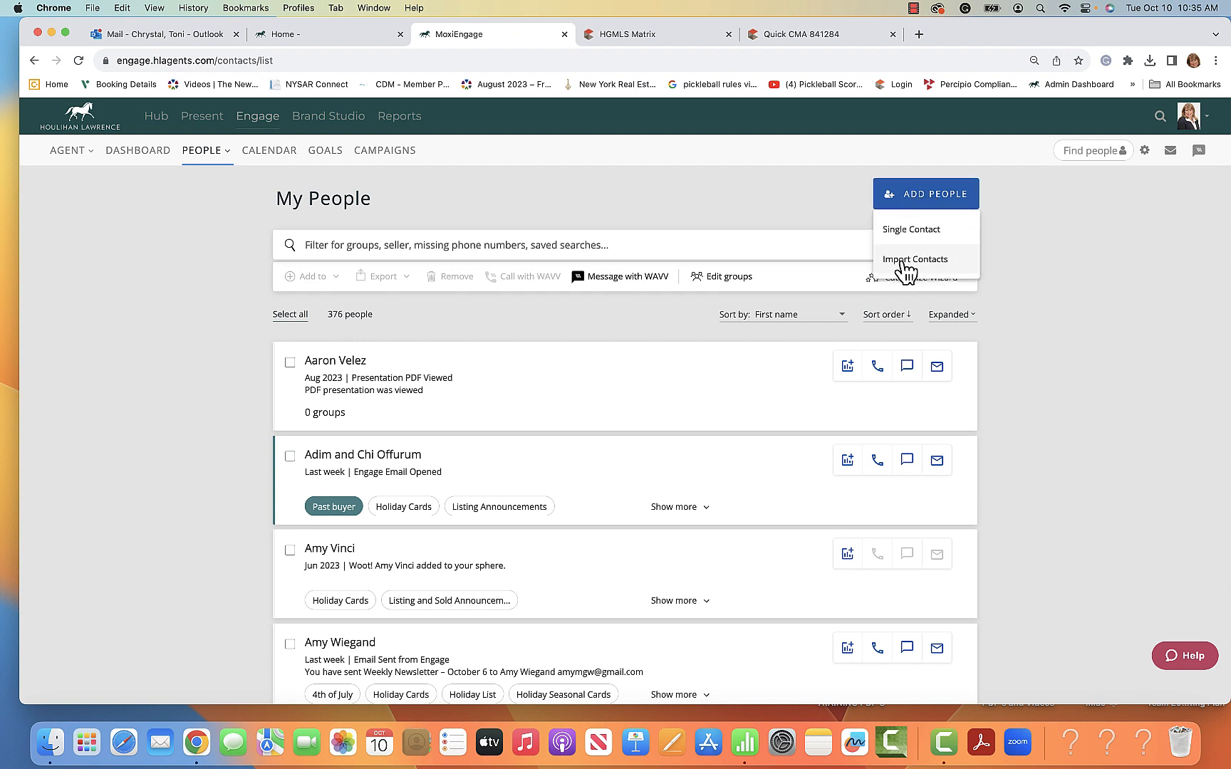
left_click(905, 265)
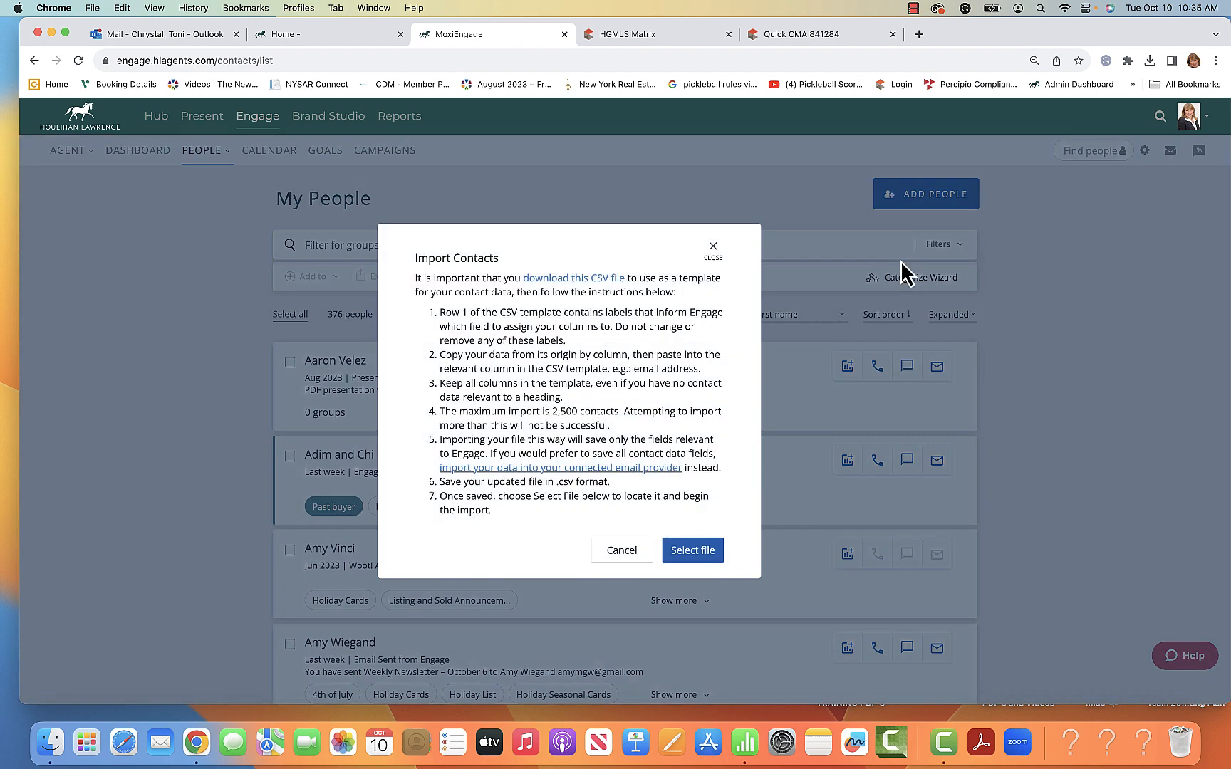
left_click(571, 280)
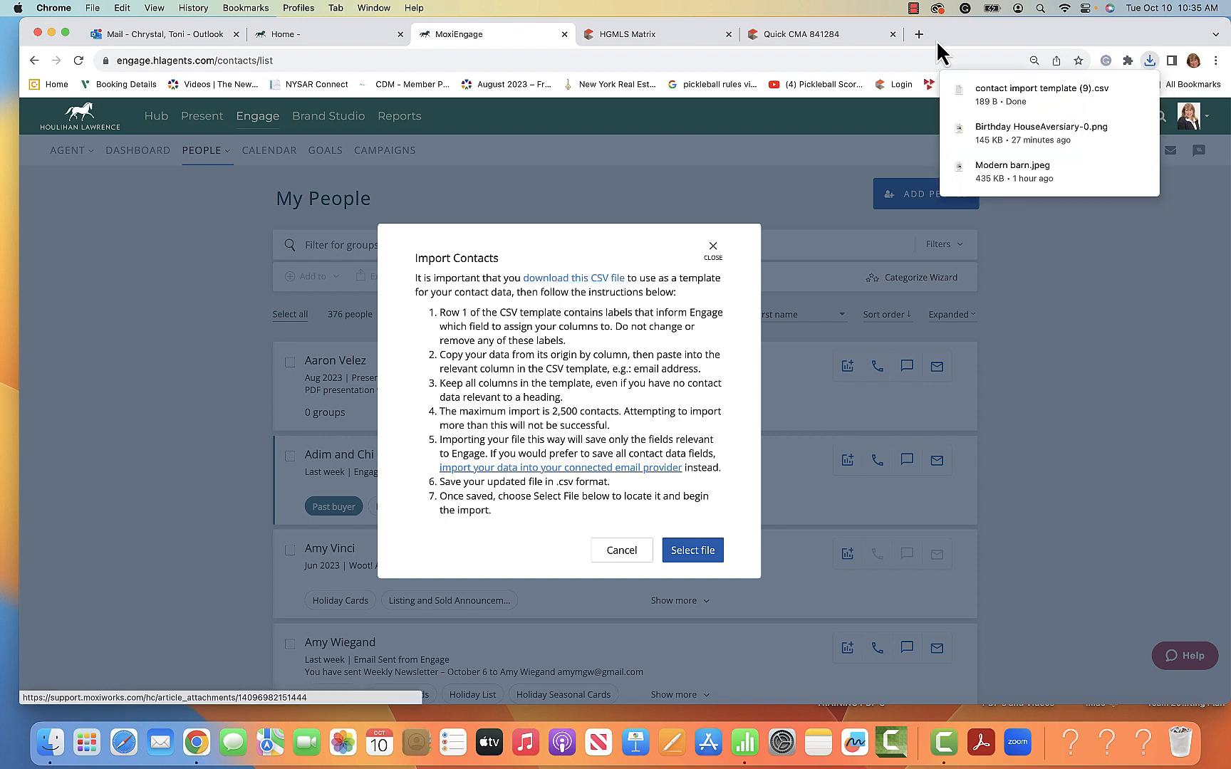
- Open the downloaded contact import template (9).csv in Numbers and extend its table to 15 rows
left_click(1047, 91)
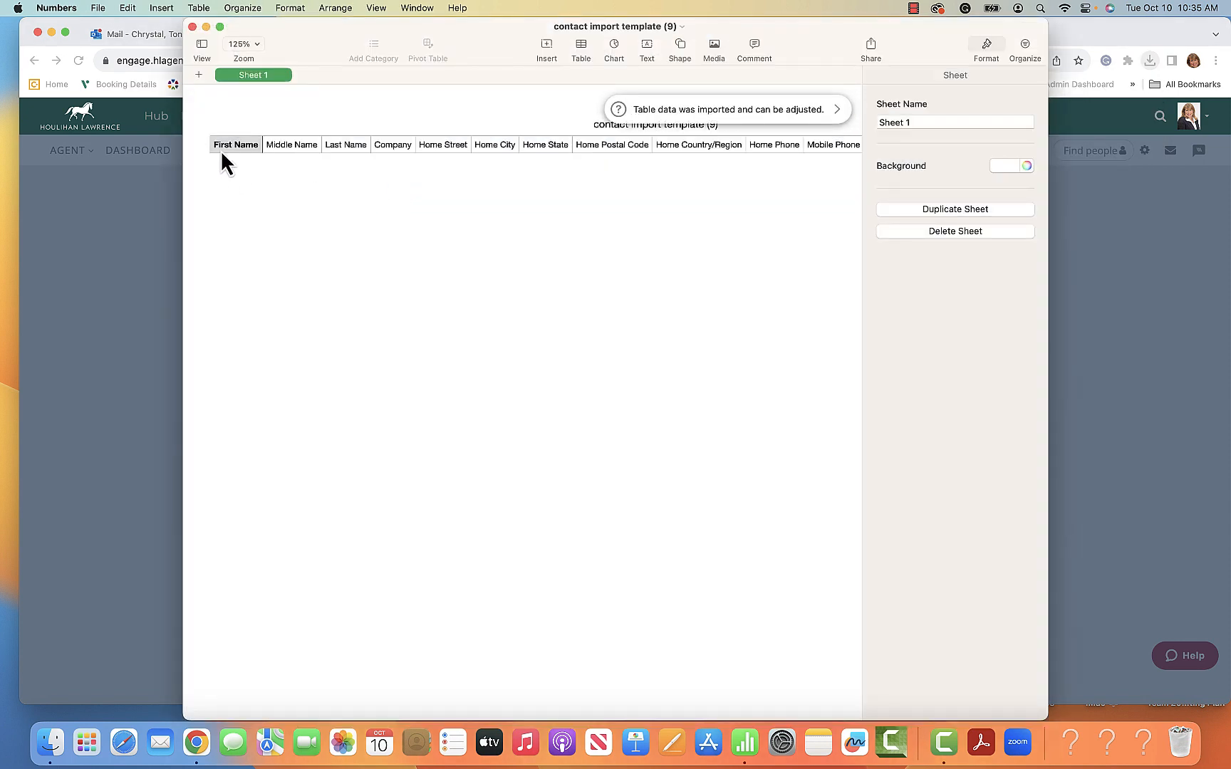
left_click(212, 148)
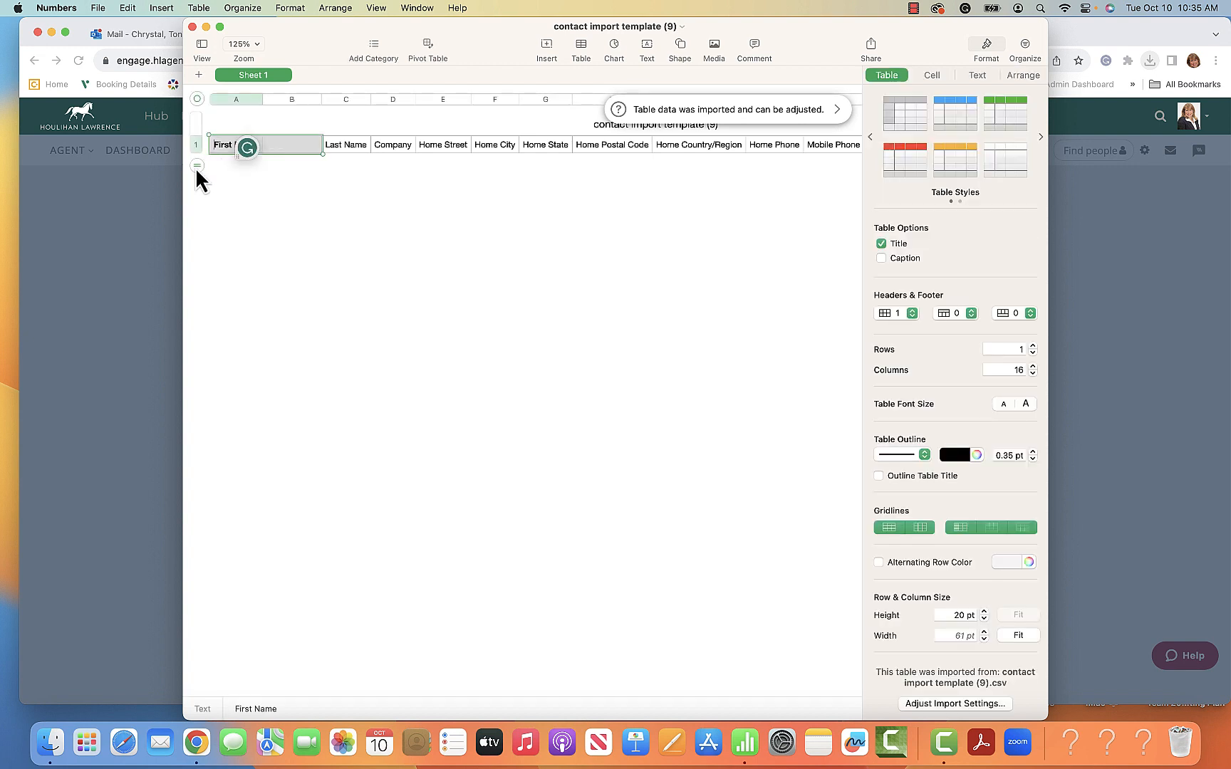
left_click(196, 168)
left_click_drag(196, 167, 200, 419)
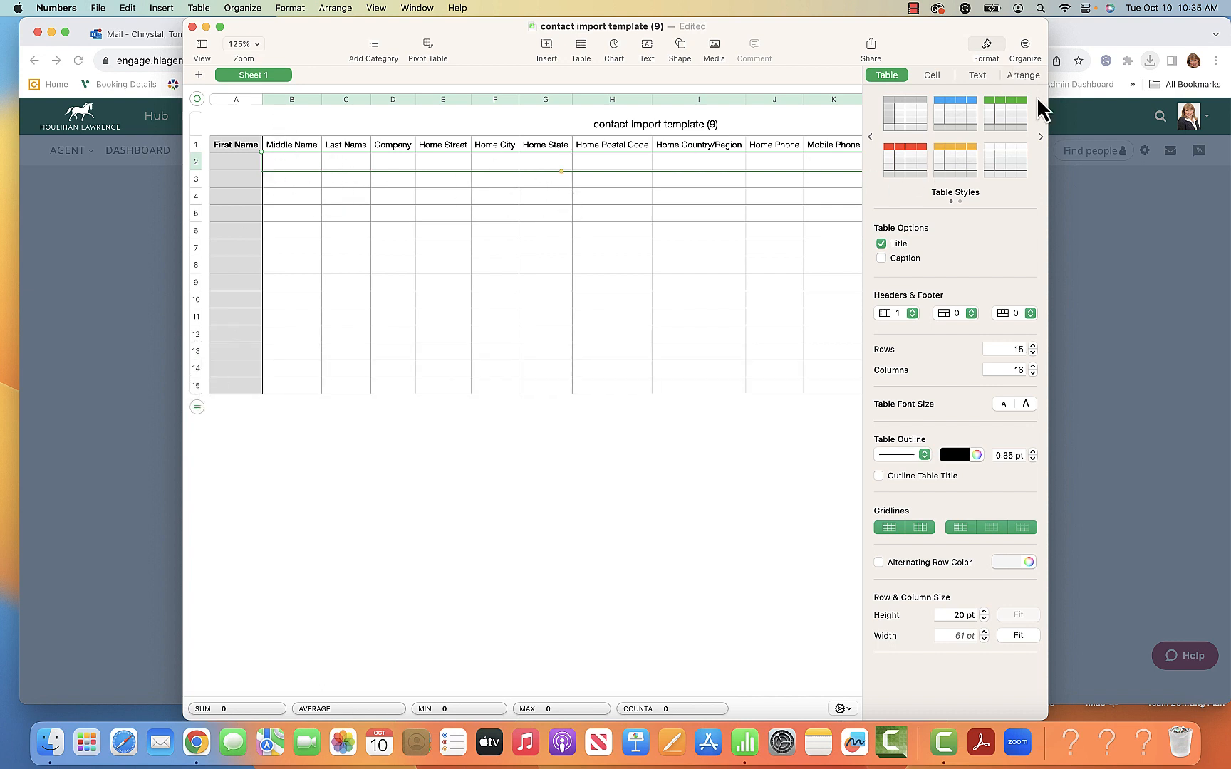
- Examine the template's column headings from First Name through Notes, including Anniversary, Birthday and Categories
scroll(777, 265, "right", 15)
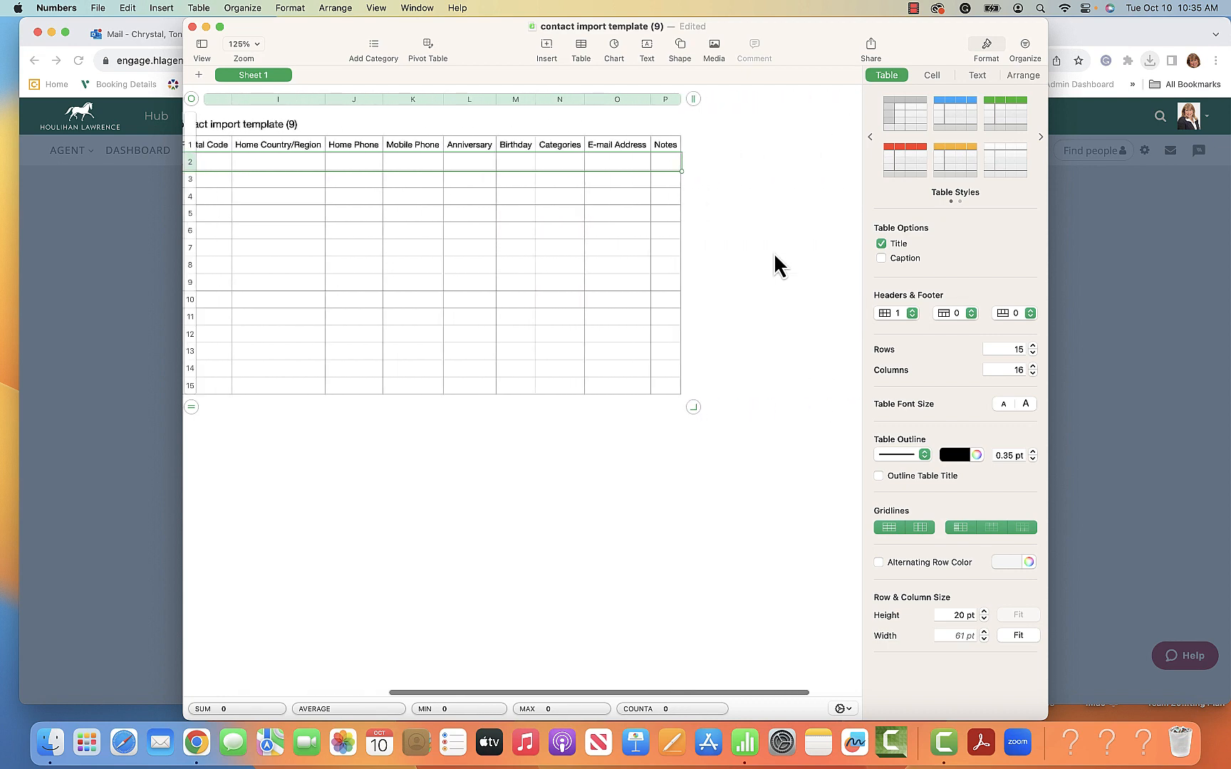
scroll(777, 265, "left", 15)
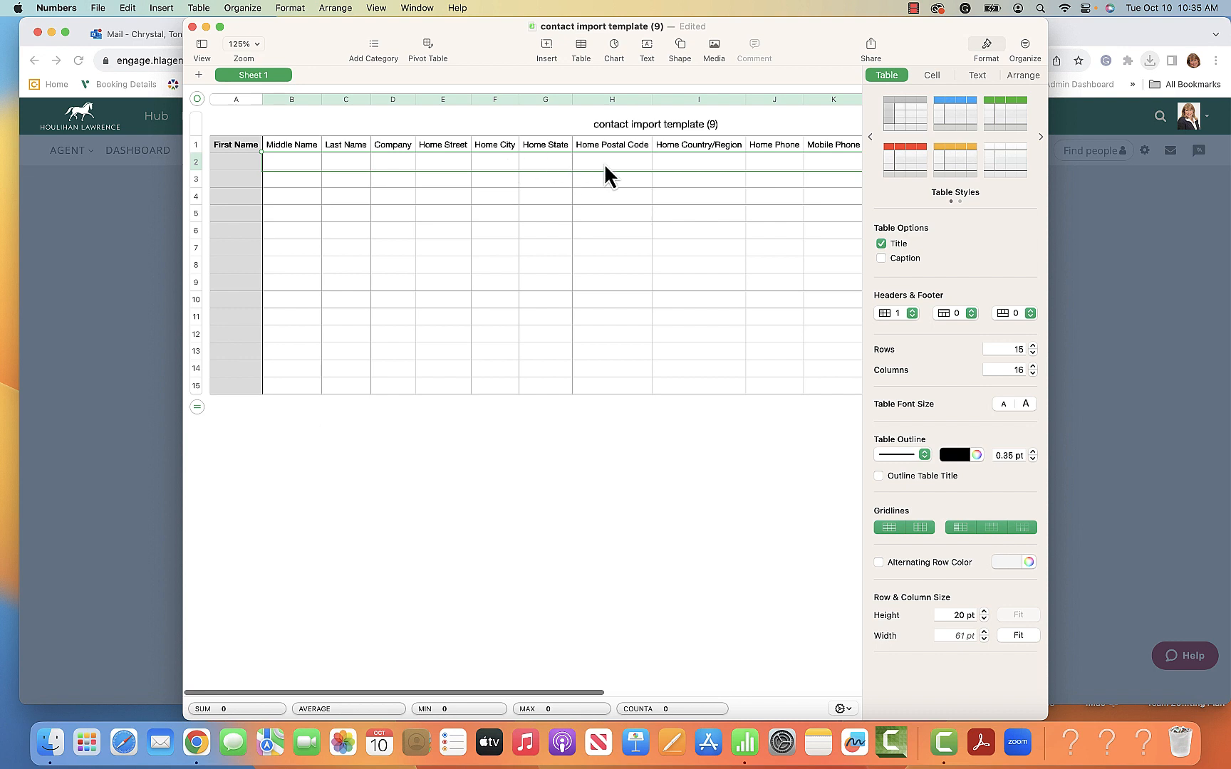
scroll(604, 164, "right", 10)
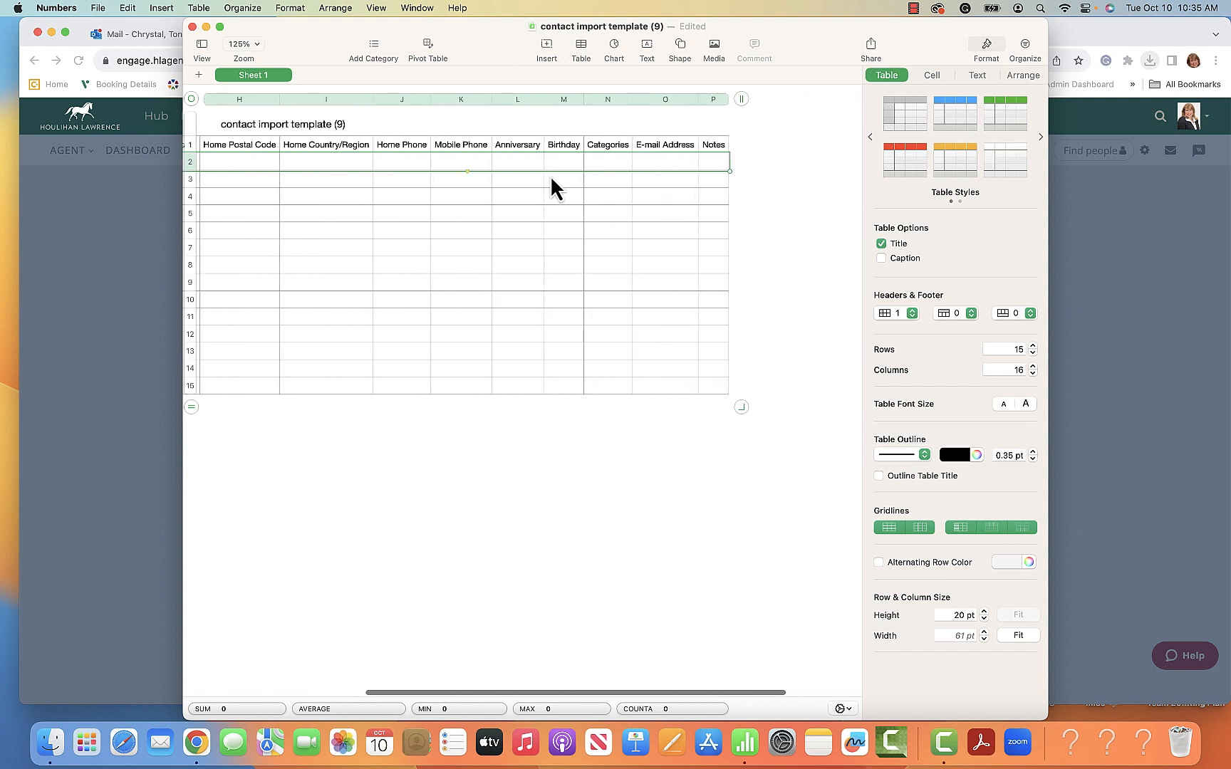
scroll(333, 250, "left", 10)
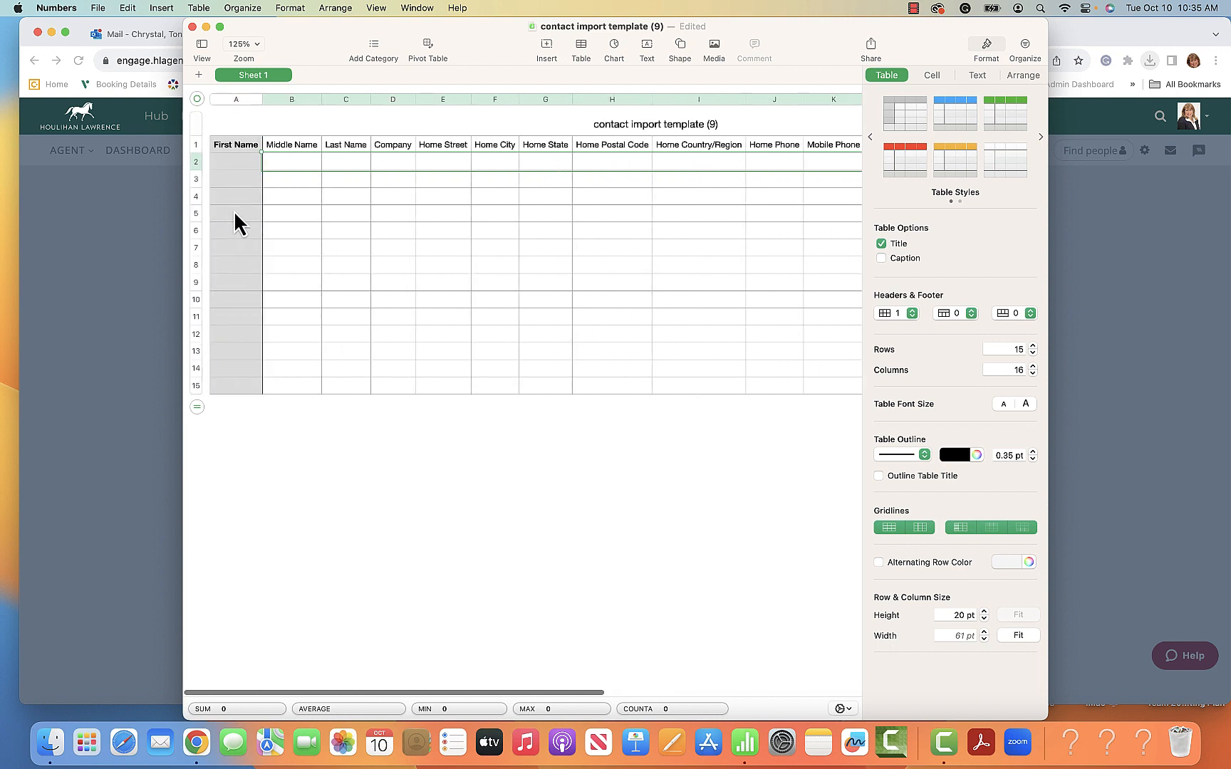
- Add three more rows to the end of the template table for a total of 18 rows
left_click(196, 408)
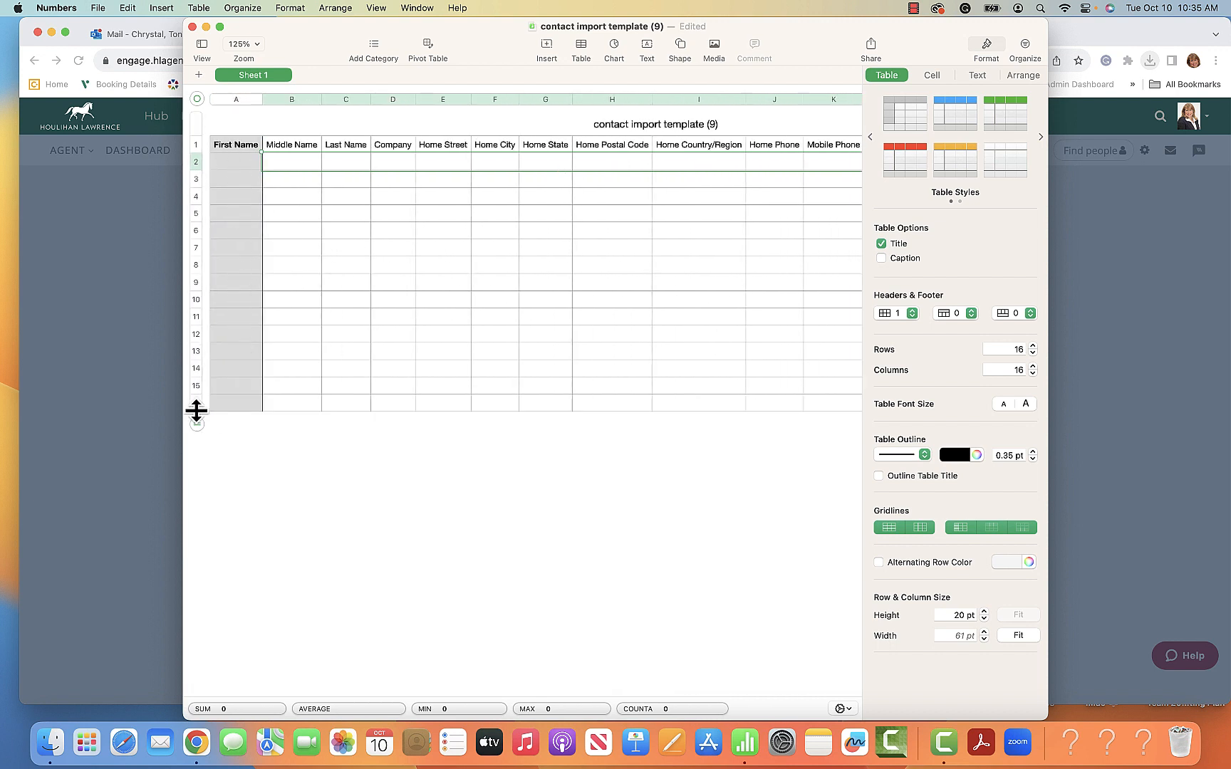
left_click(197, 421)
left_click(198, 441)
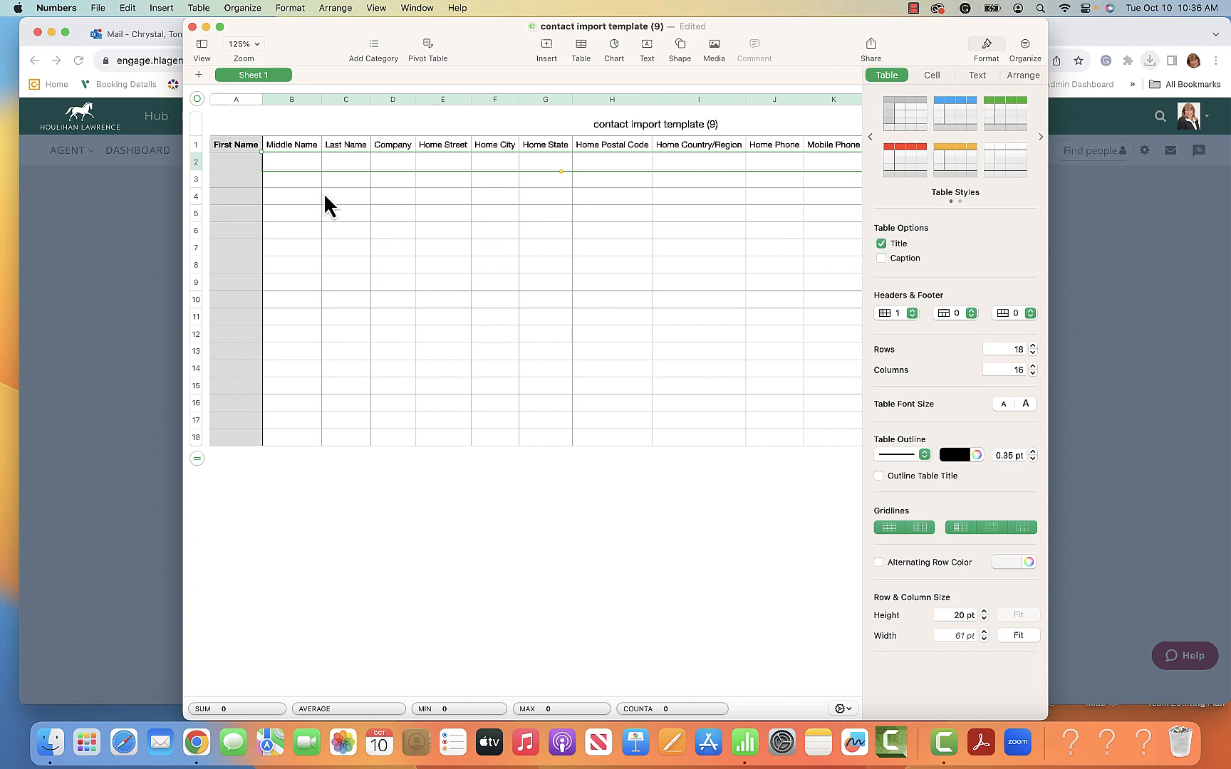
- Close the contact import template spreadsheet and save it to the Desktop as my 2023 contact list
left_click(192, 26)
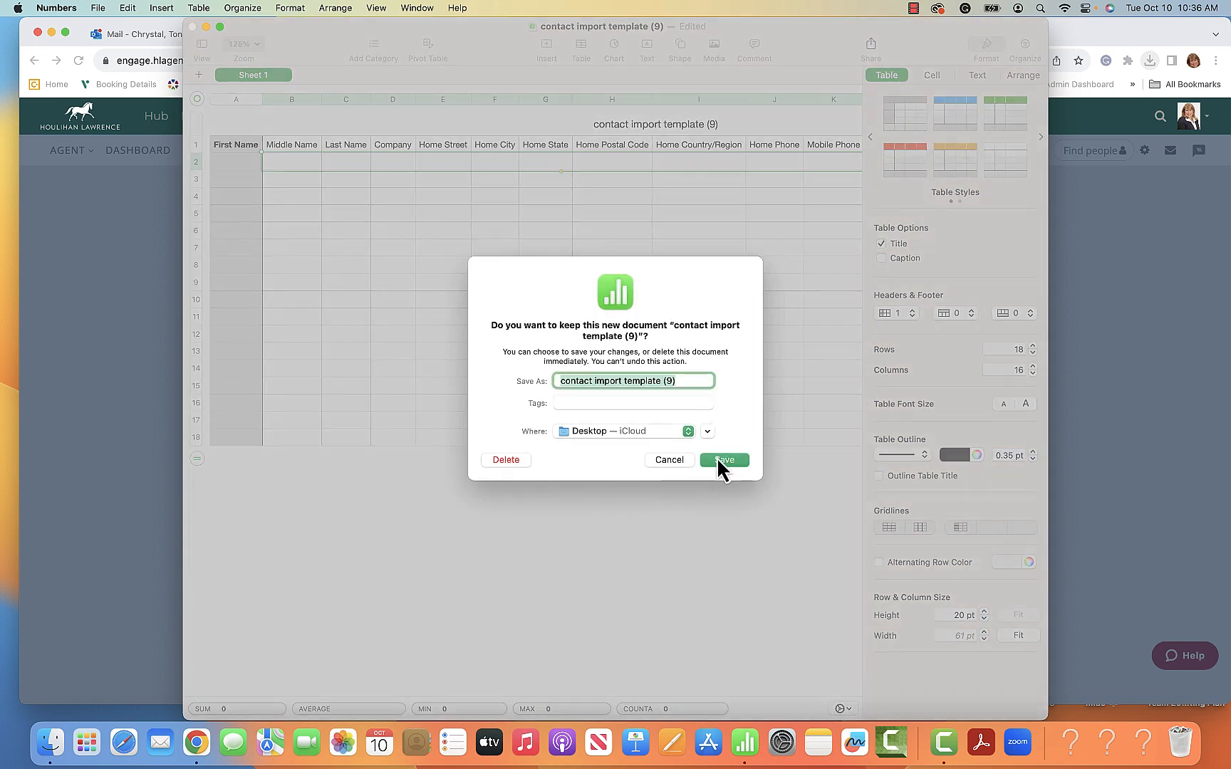
type("my 2023 cont")
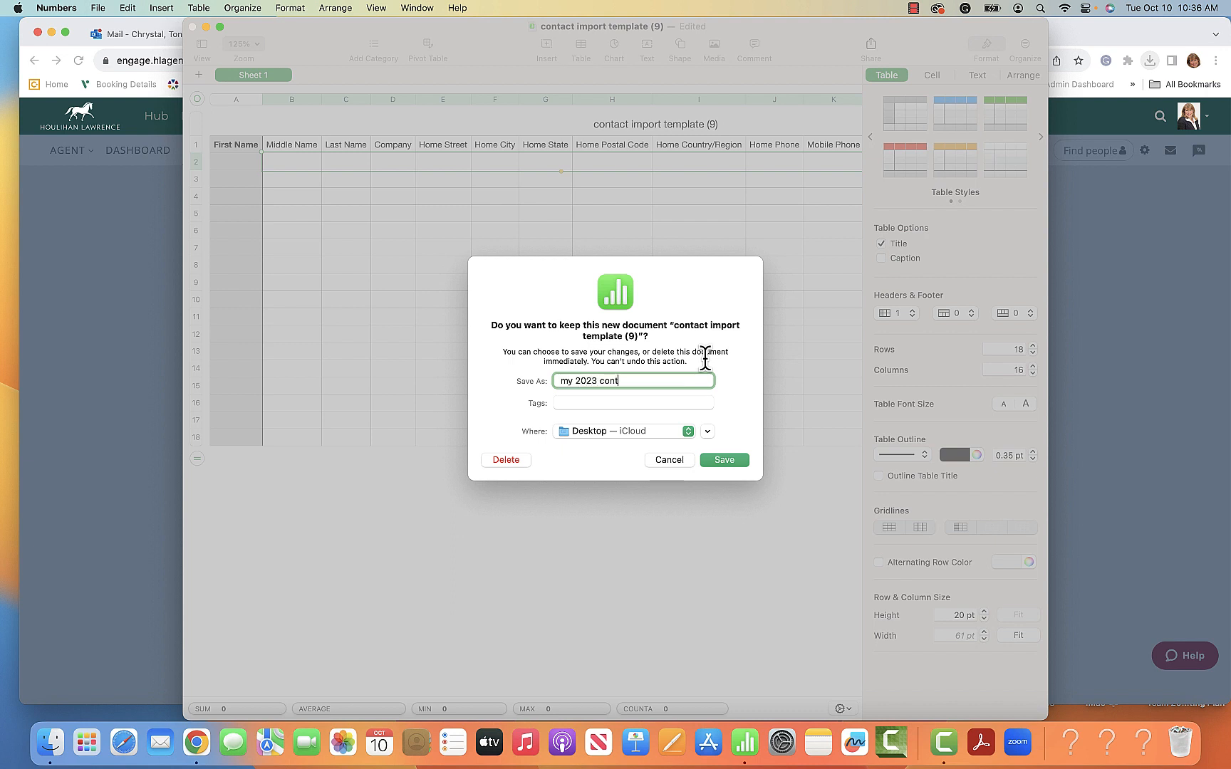
type("act list")
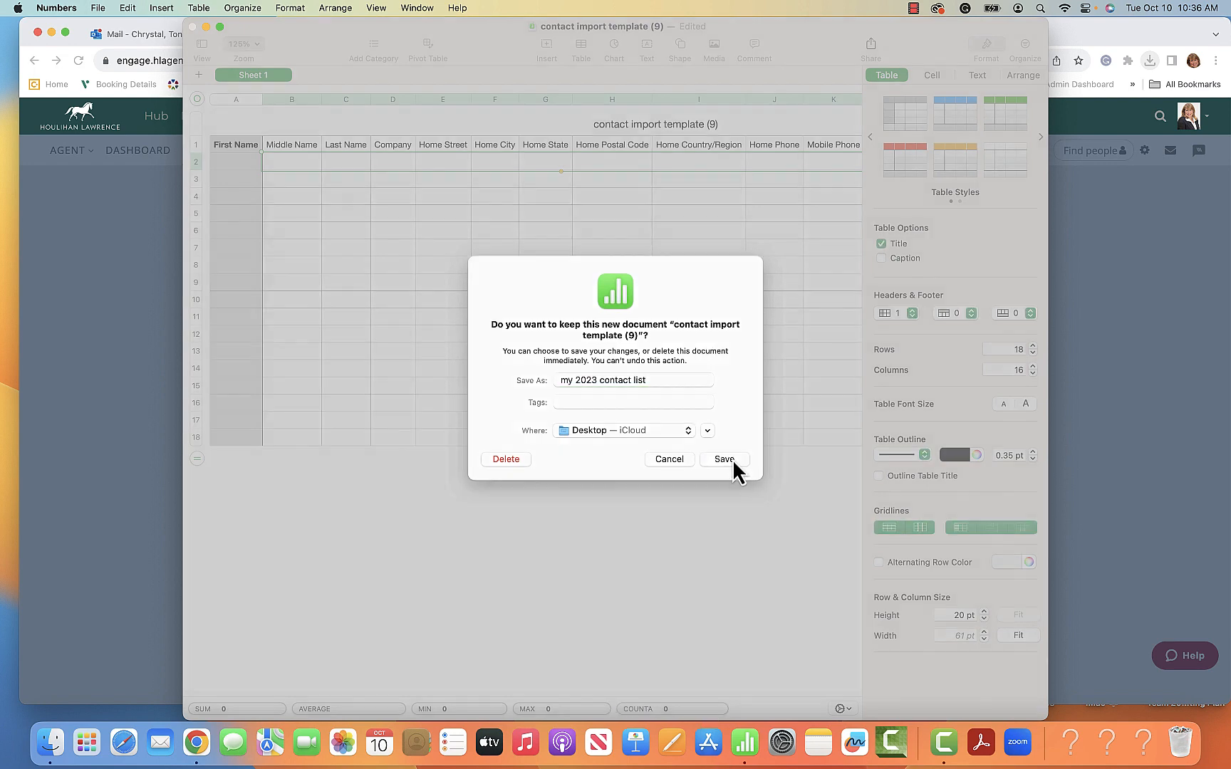
left_click(723, 460)
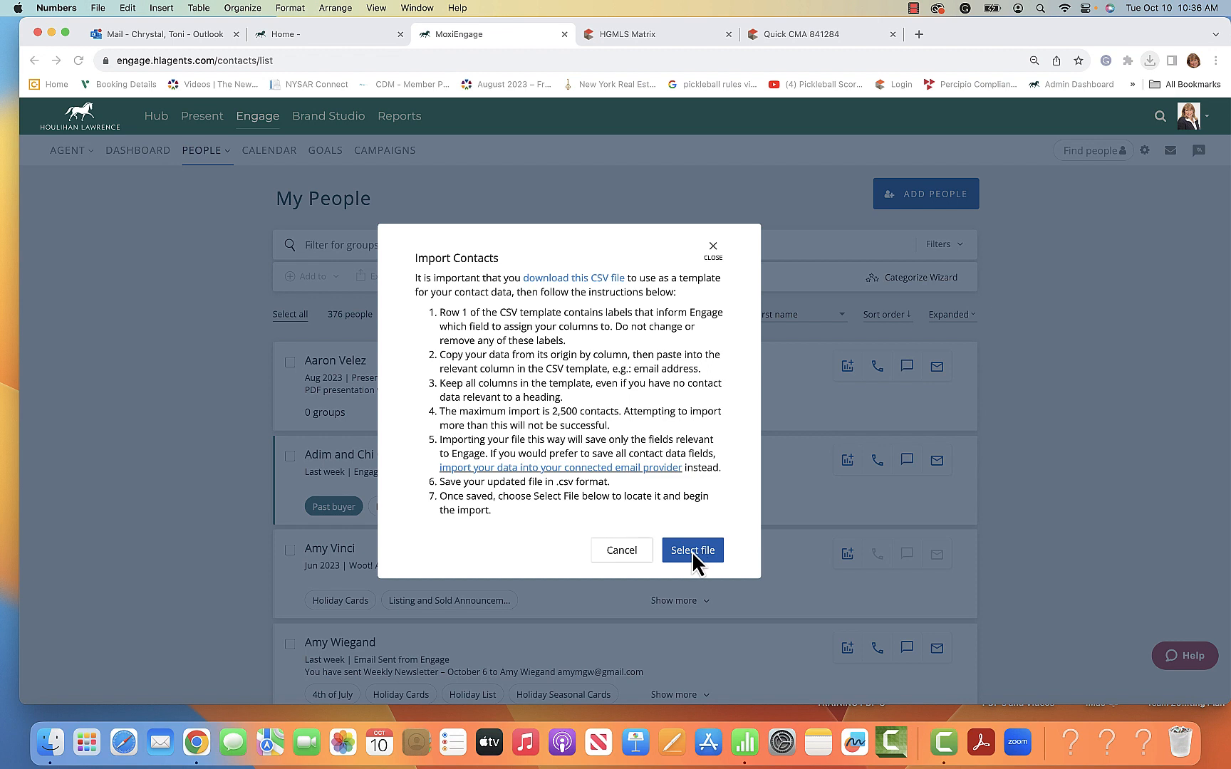
- Open the import's file selection, locate my 2023 contact list in the Desktop folder, and cancel without importing
left_click(692, 552)
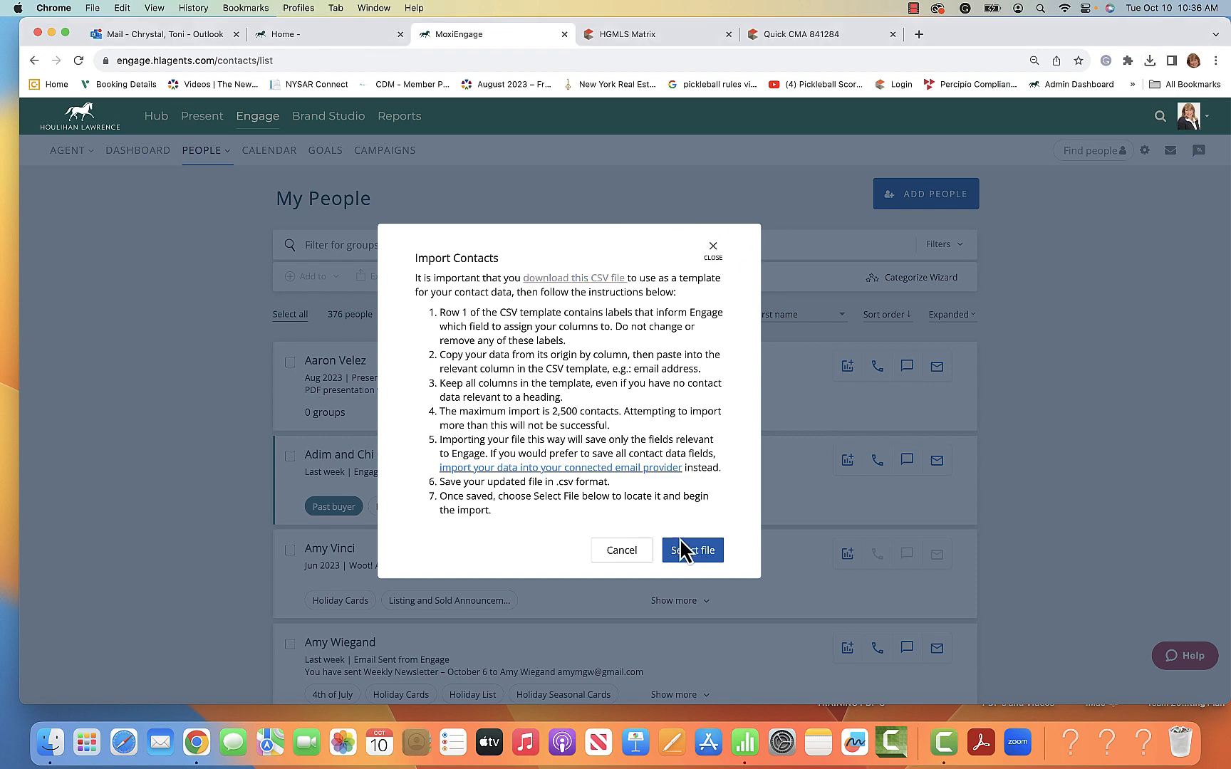
left_click(697, 560)
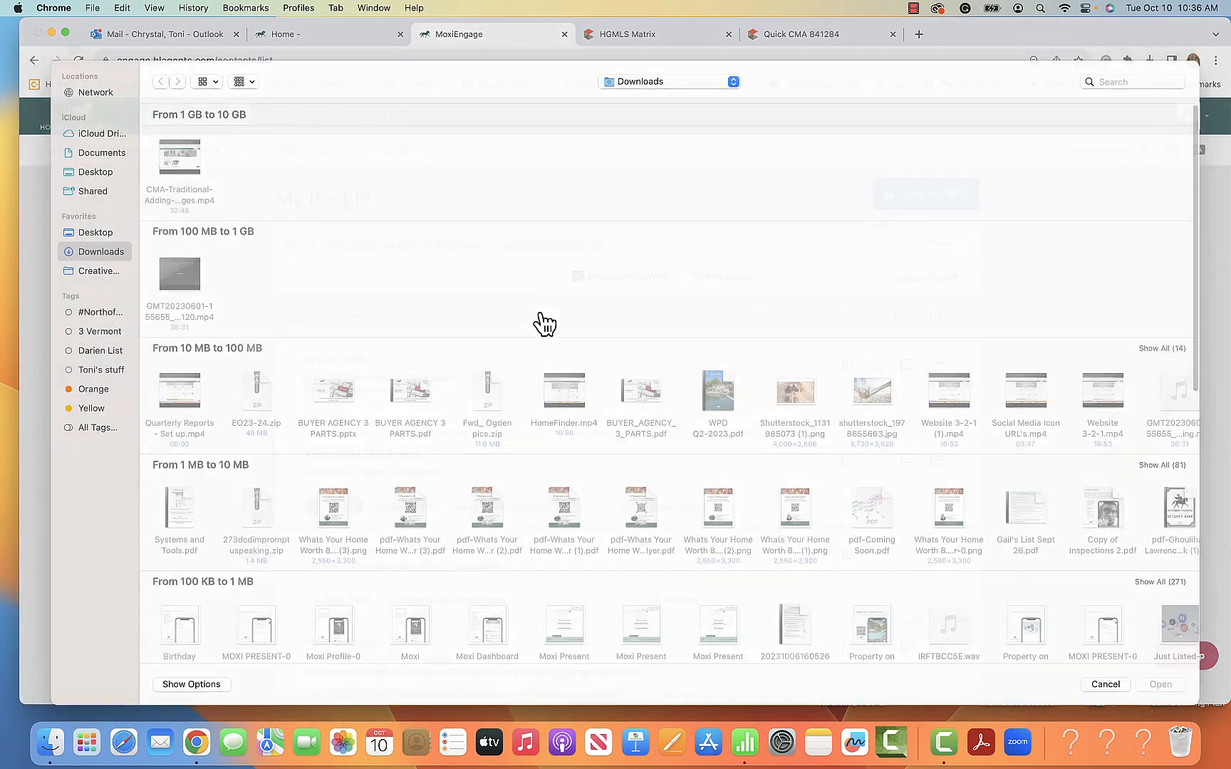
scroll(198, 468, "down", 10)
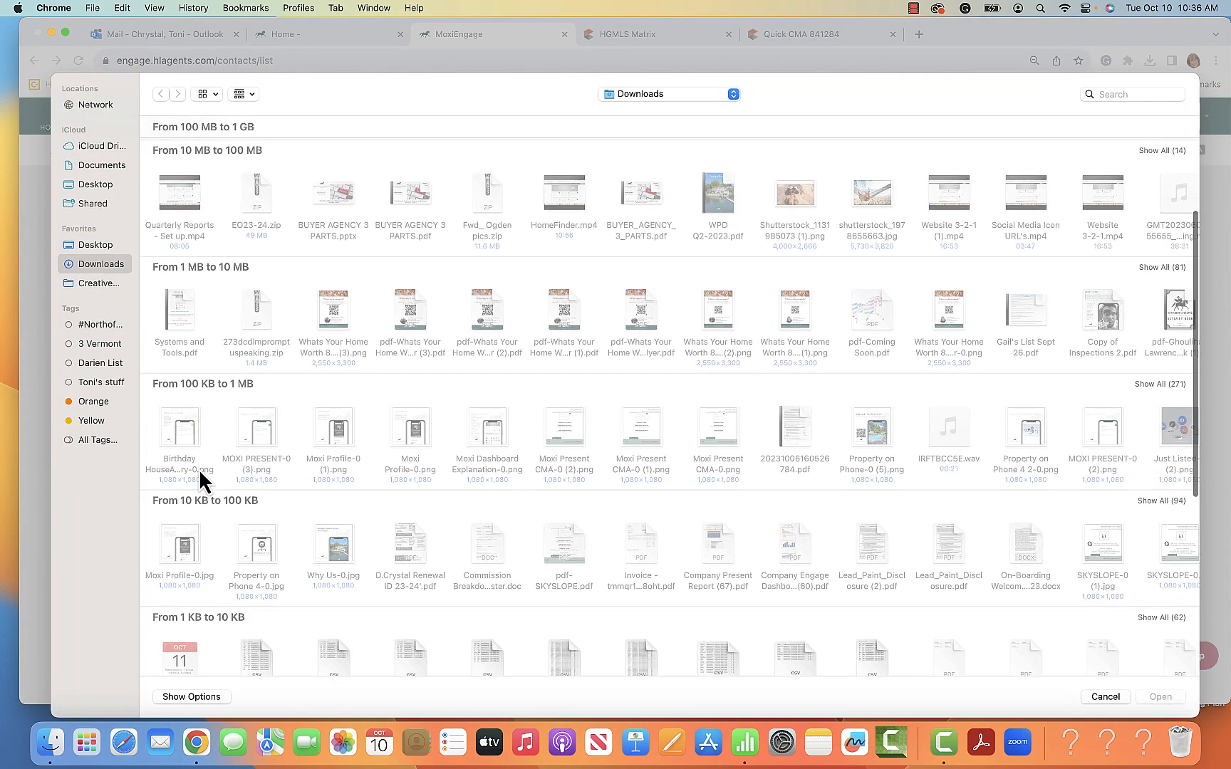
left_click(97, 245)
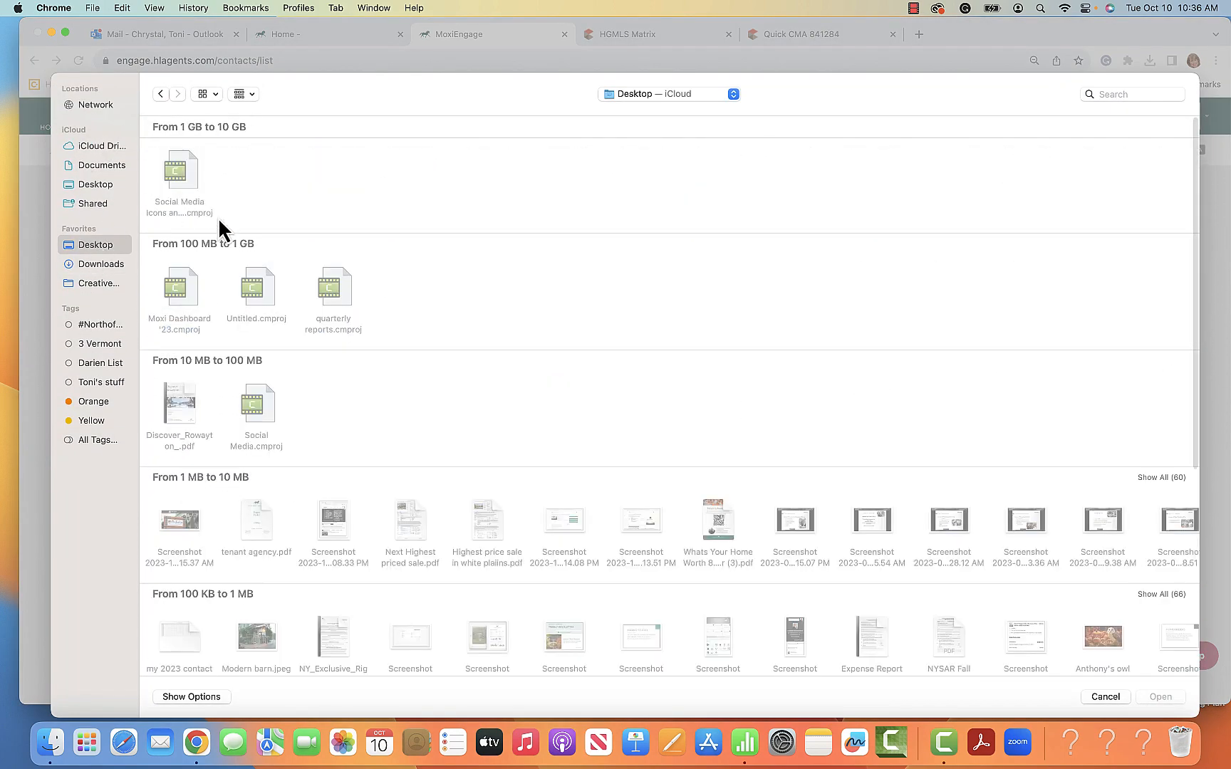
scroll(177, 527, "down", 3)
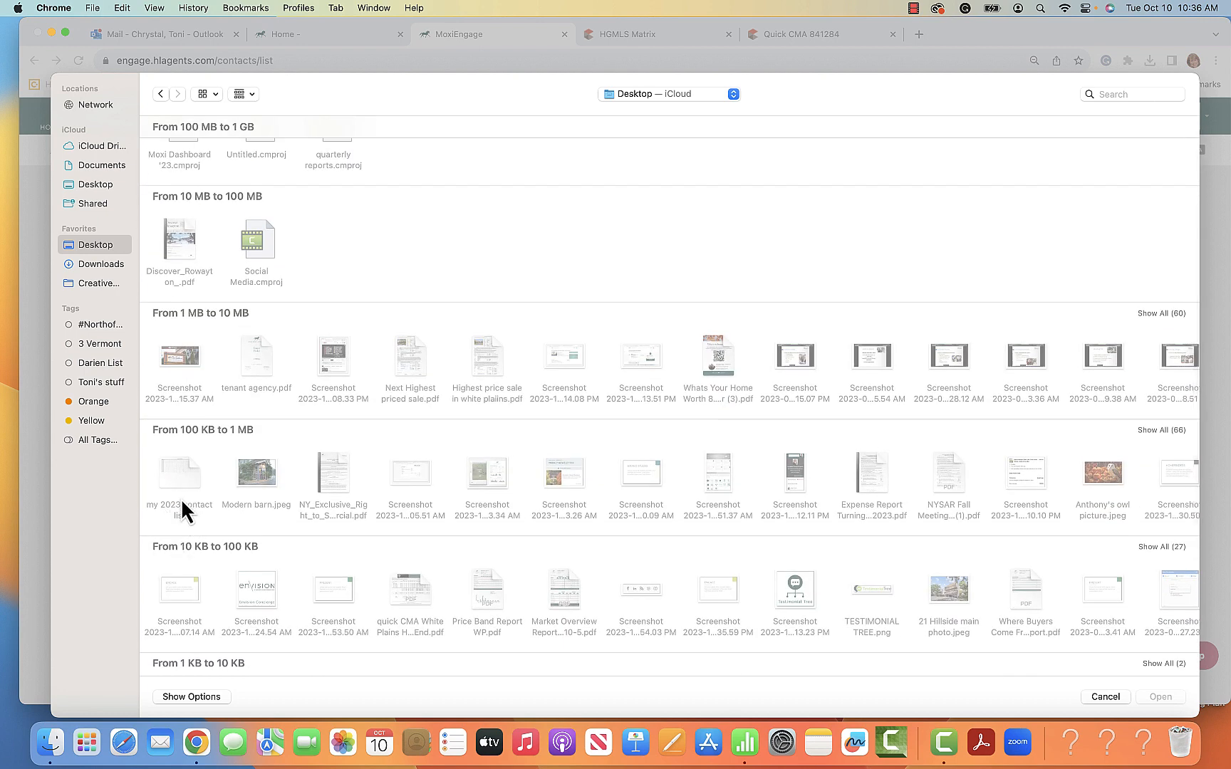
left_click(1105, 696)
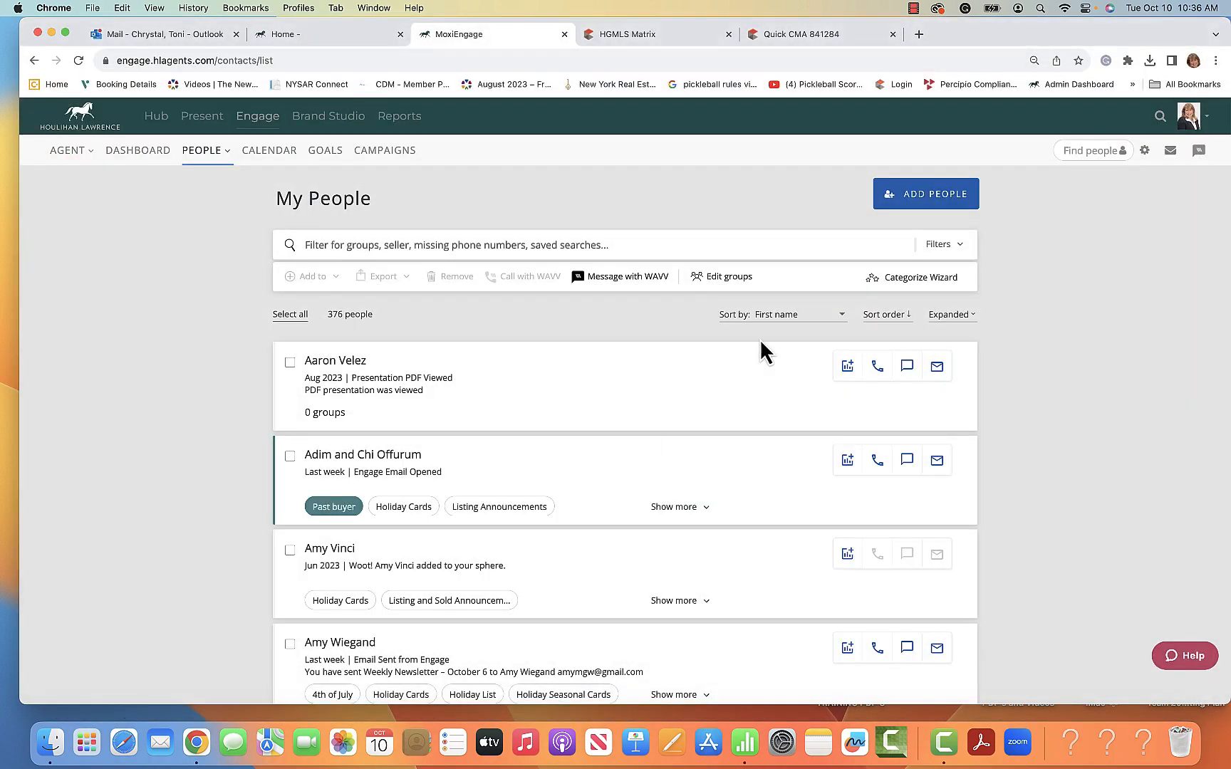
- Reopen the Import Contacts instructions from the My People list and close them without choosing a file
left_click(950, 203)
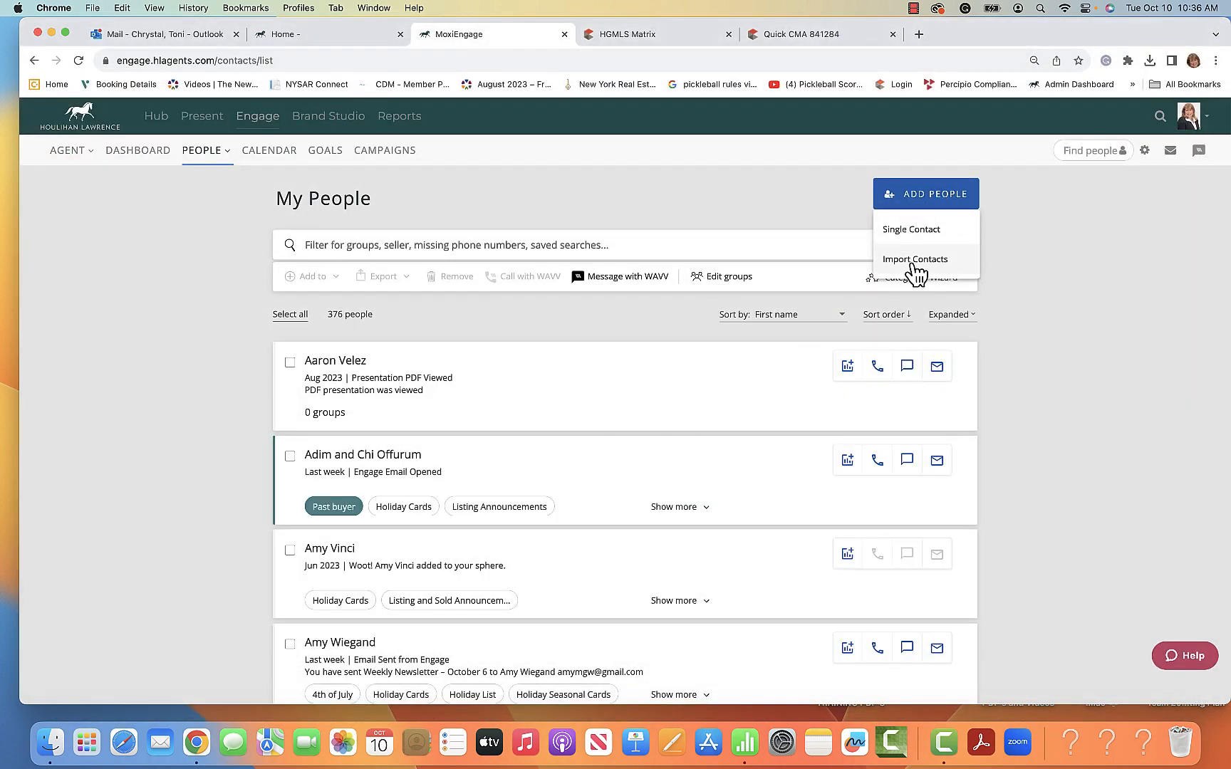
left_click(907, 265)
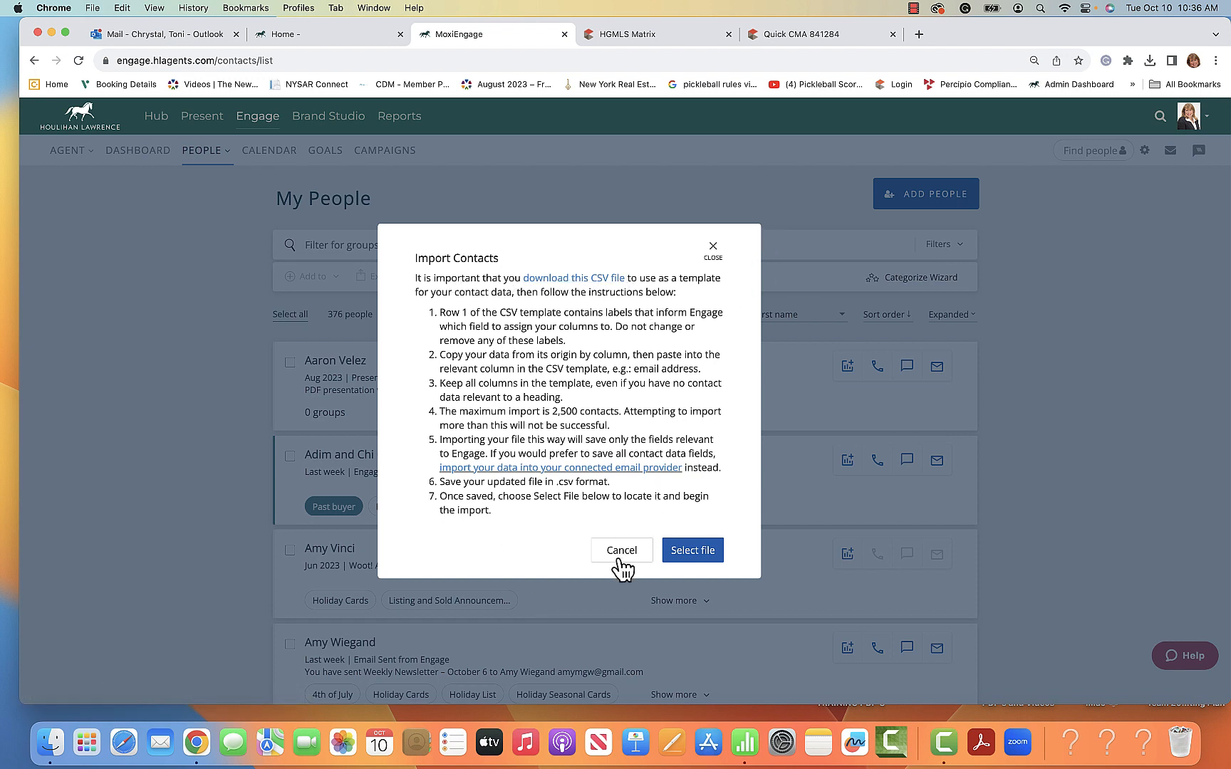
left_click(714, 251)
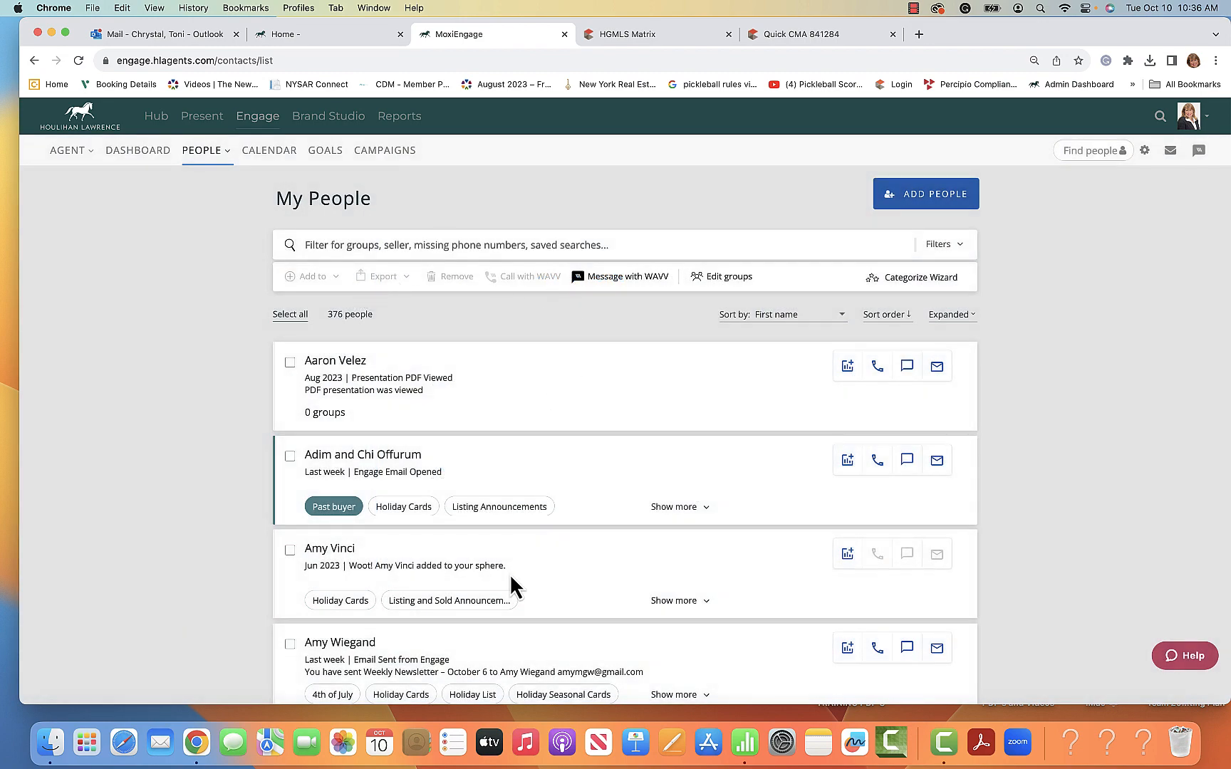
- Try selecting and deselecting the first contacts in My People, leaving only the third contact selected
scroll(510, 573, "down", 5)
scroll(510, 574, "up", 5)
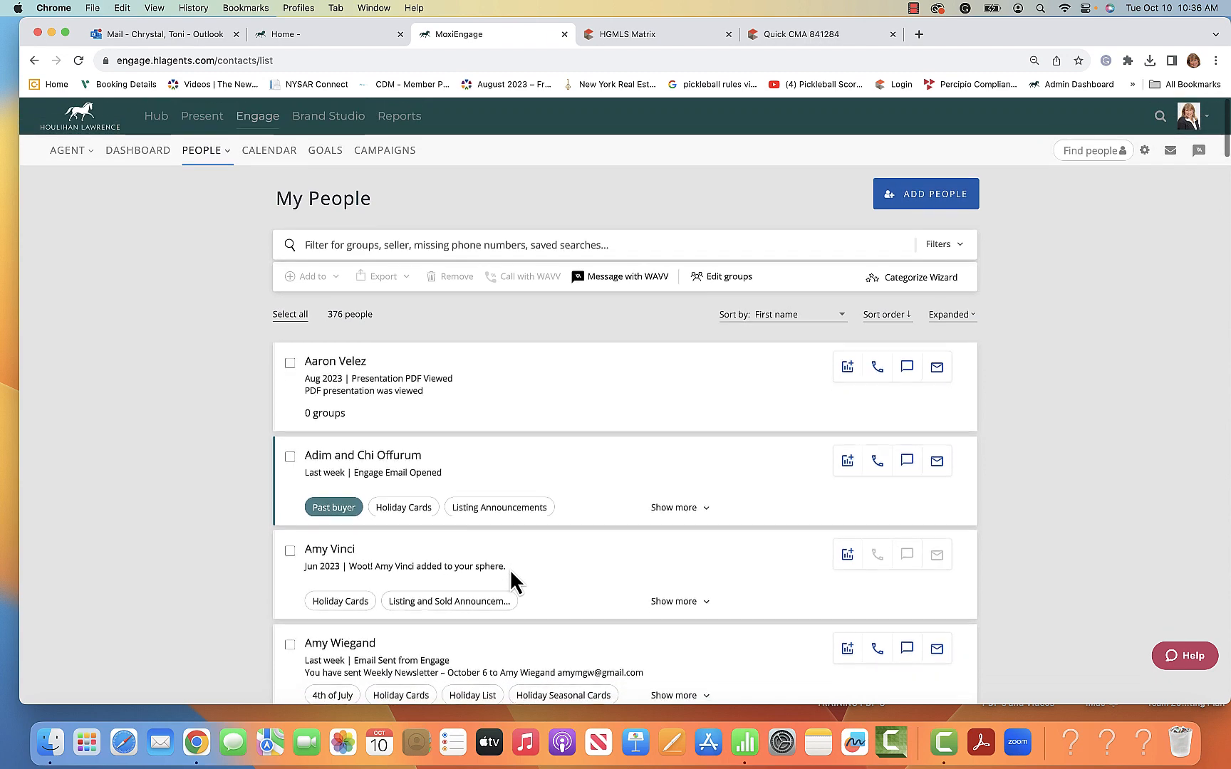
left_click(291, 363)
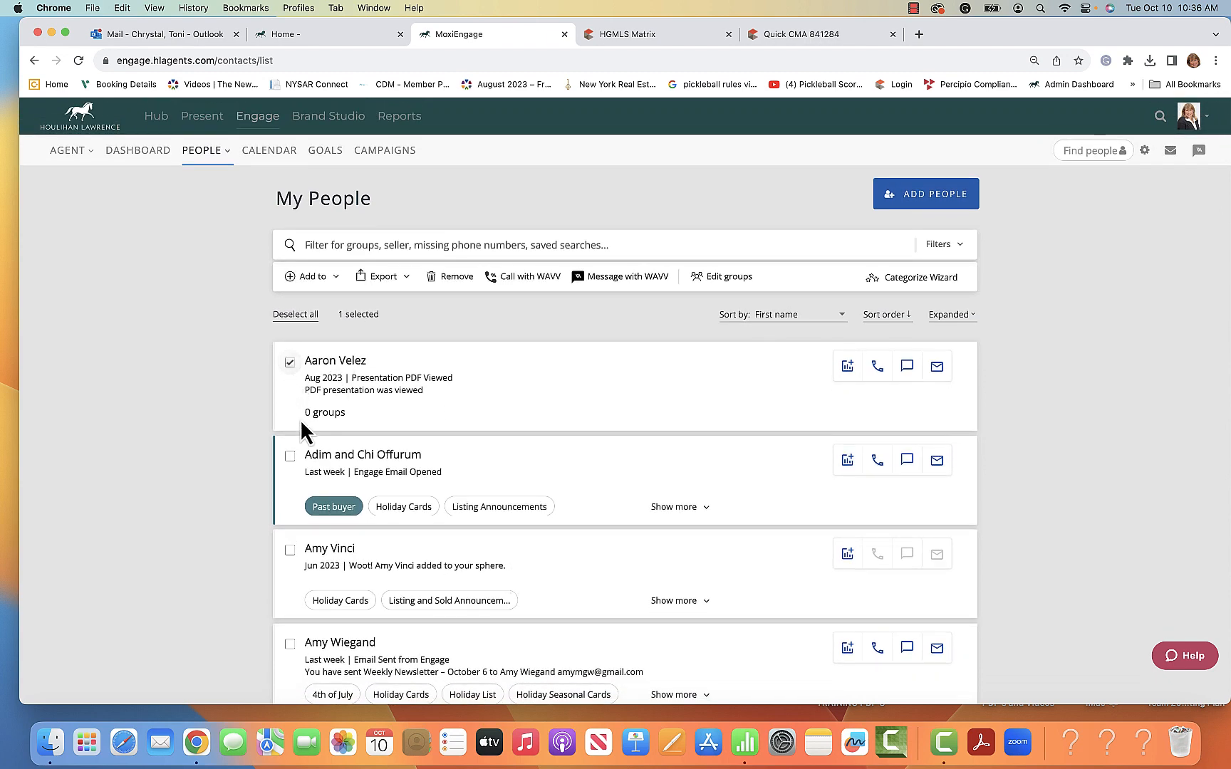
left_click(290, 457)
left_click(290, 457)
left_click(290, 363)
left_click(290, 550)
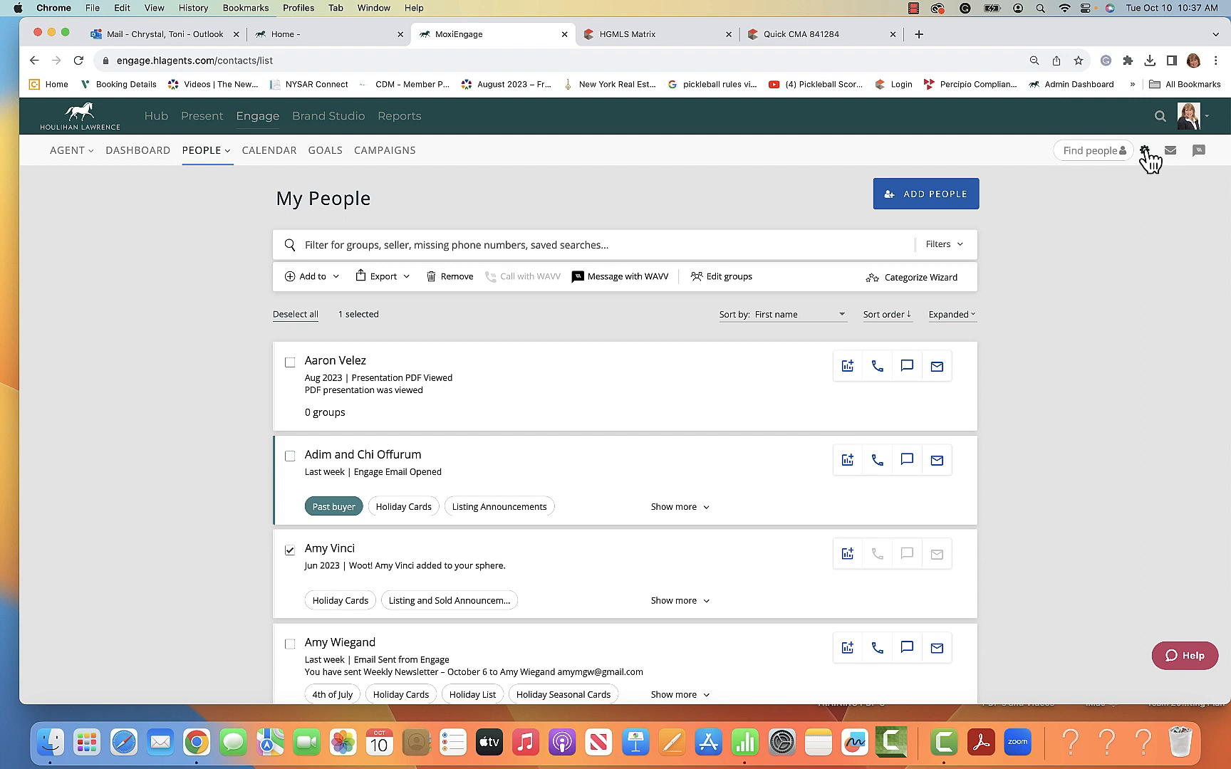
- Open the list of people removed from Engage, look through the restorable contacts, and close it without restoring anyone
left_click(1145, 151)
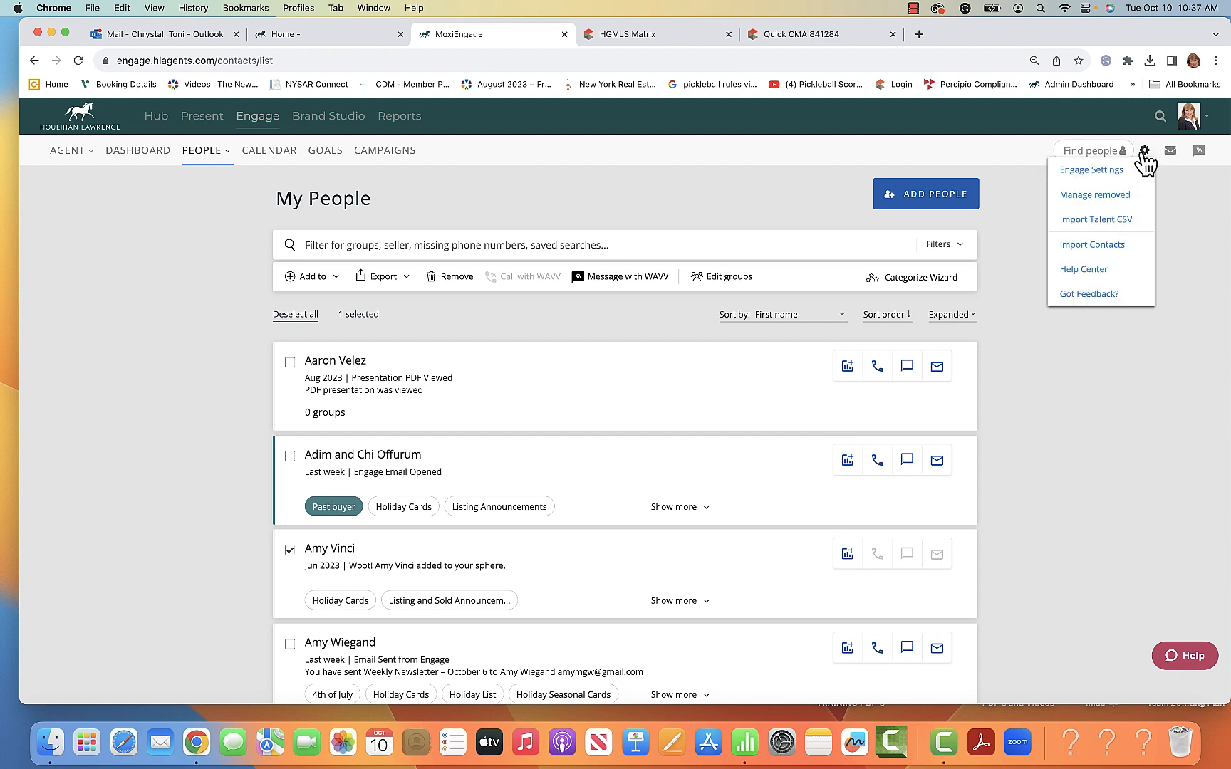
left_click(1097, 196)
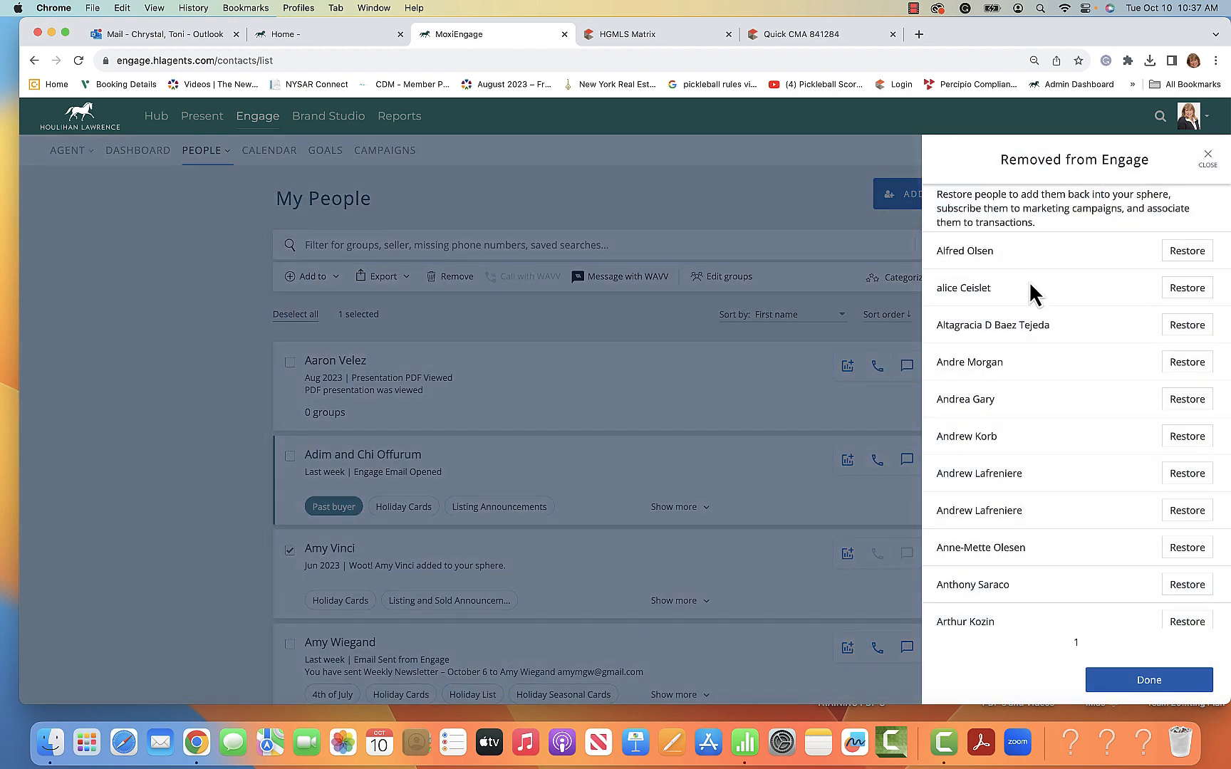
scroll(1014, 363, "down", 8)
scroll(1015, 367, "down", 12)
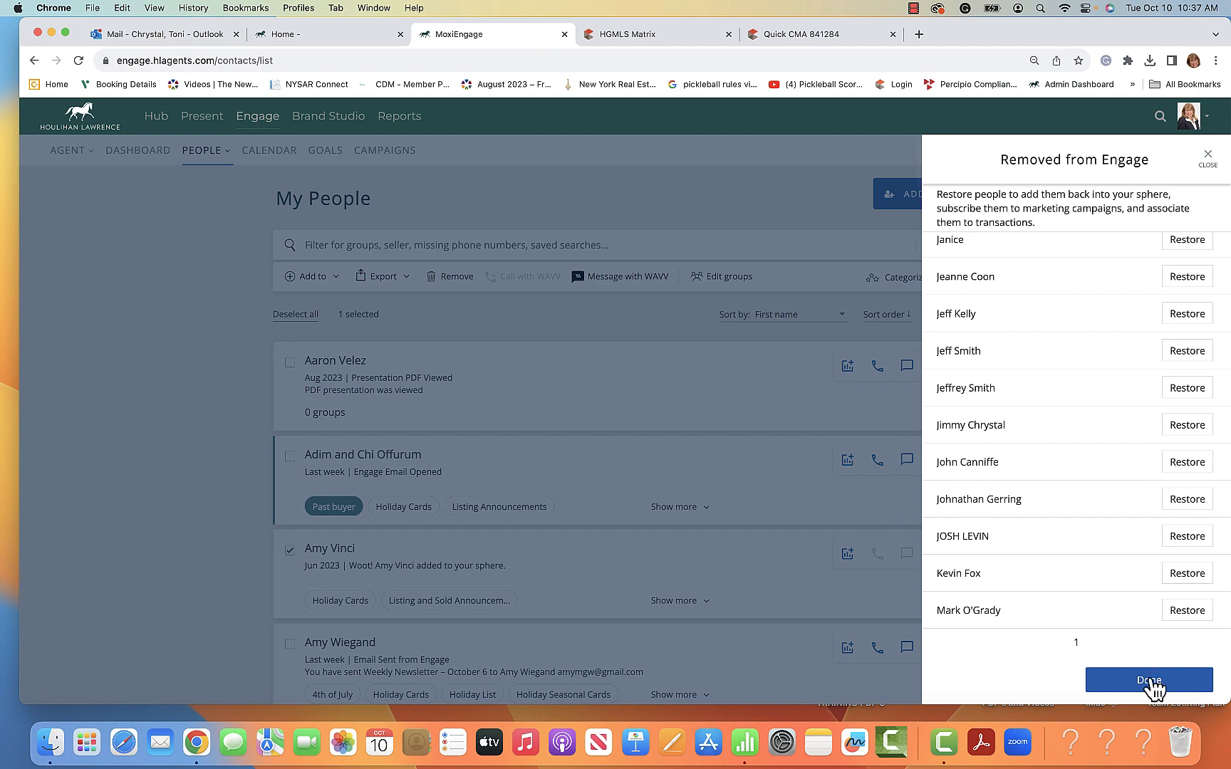
left_click(1209, 157)
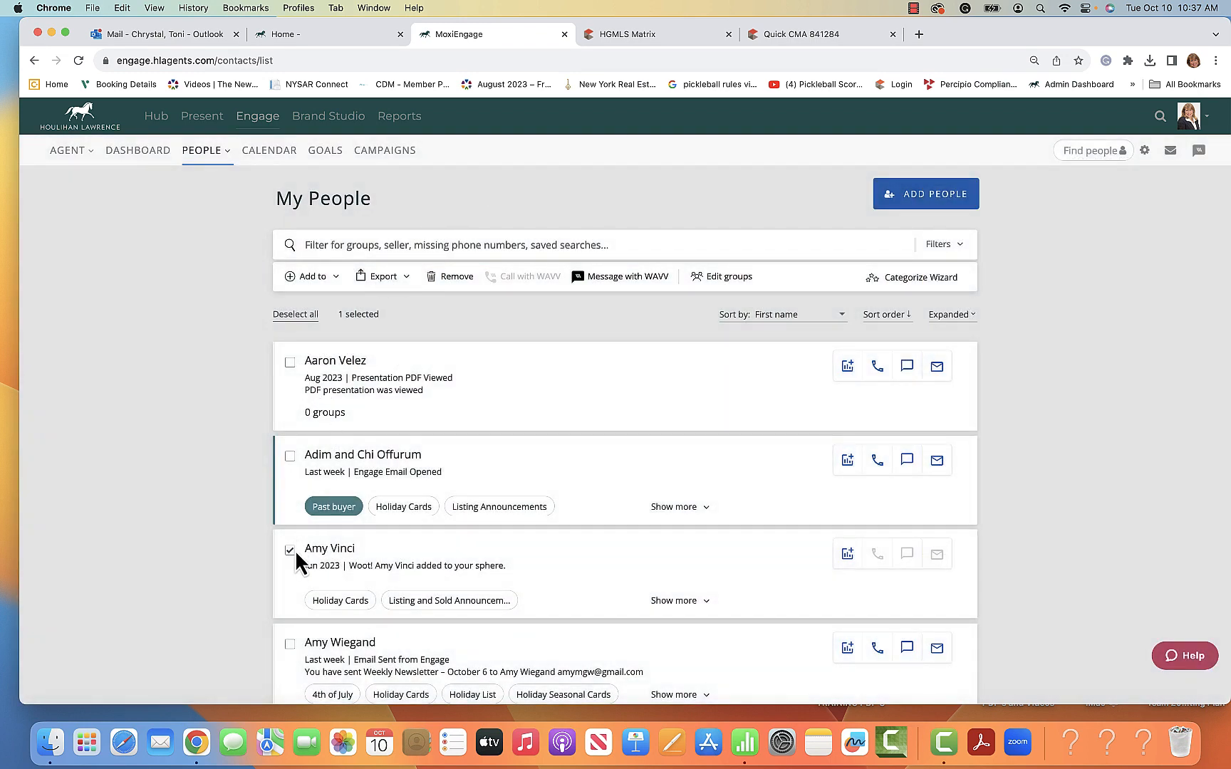
- Replace the current selection with all people in My People, view the available export formats, and clear the selection
left_click(296, 314)
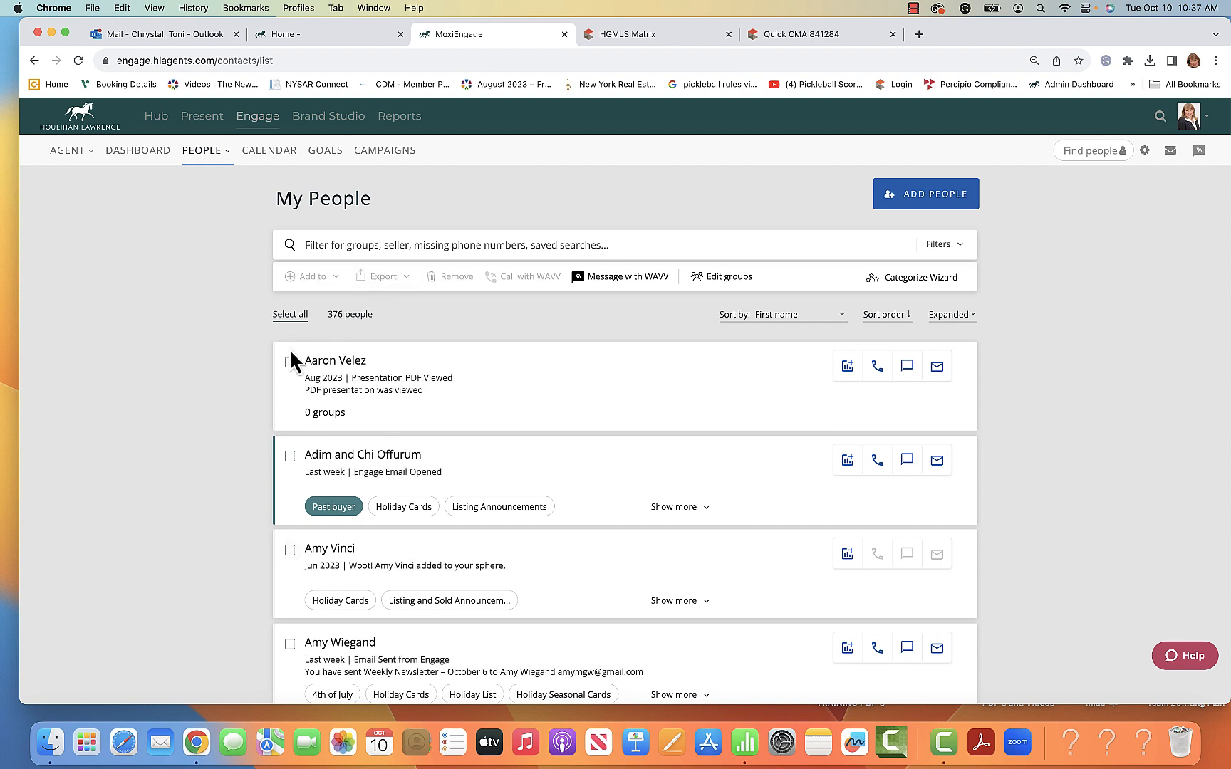
left_click(290, 315)
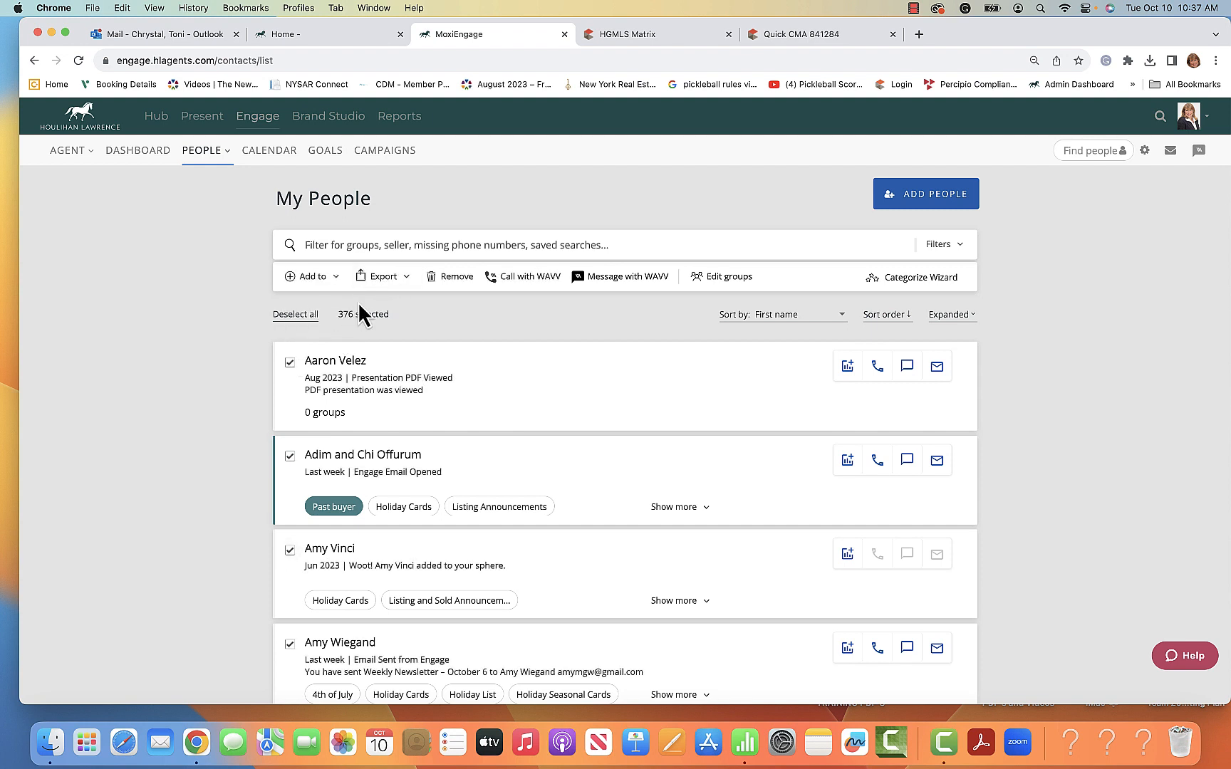
left_click(403, 276)
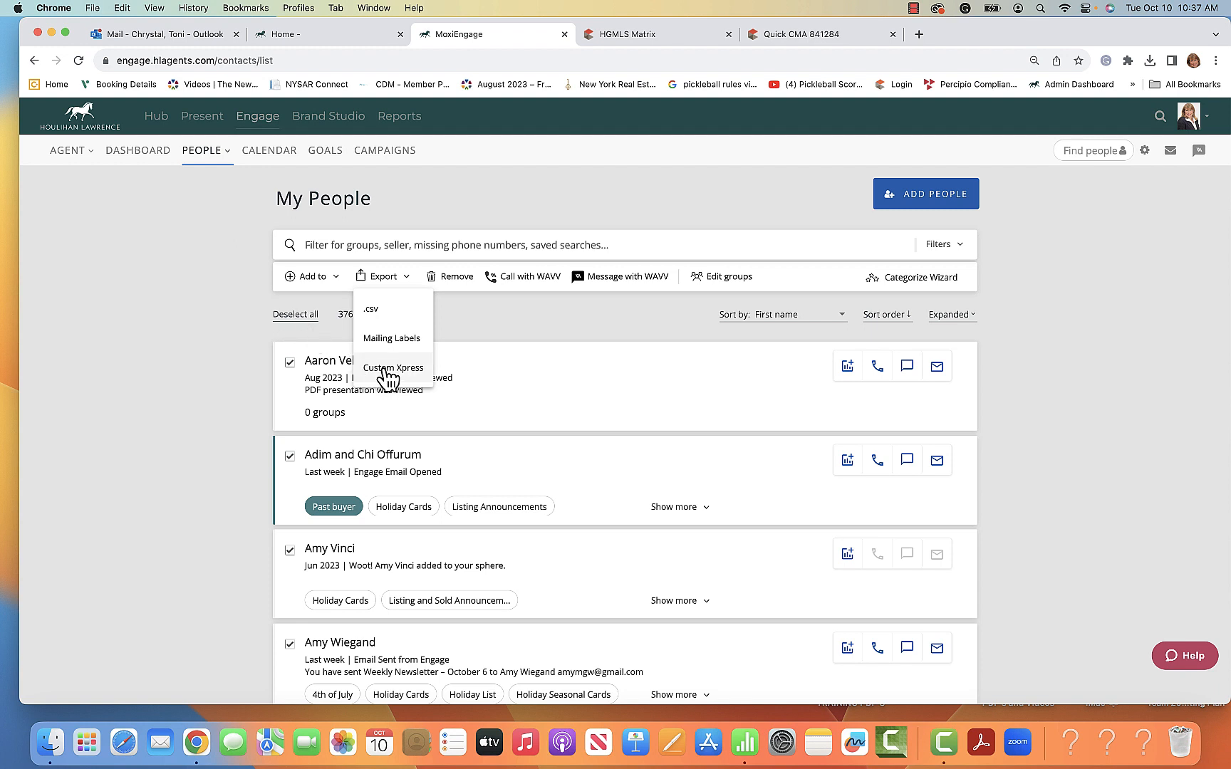
left_click(291, 315)
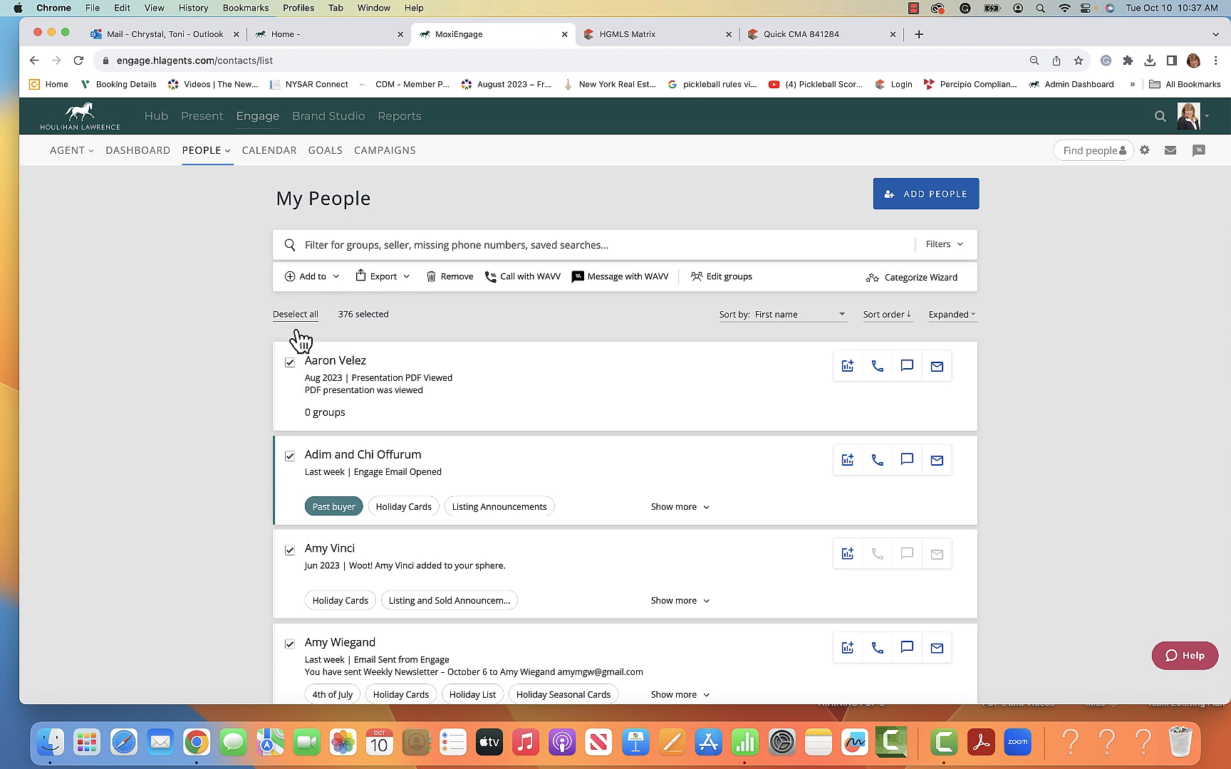
left_click(295, 316)
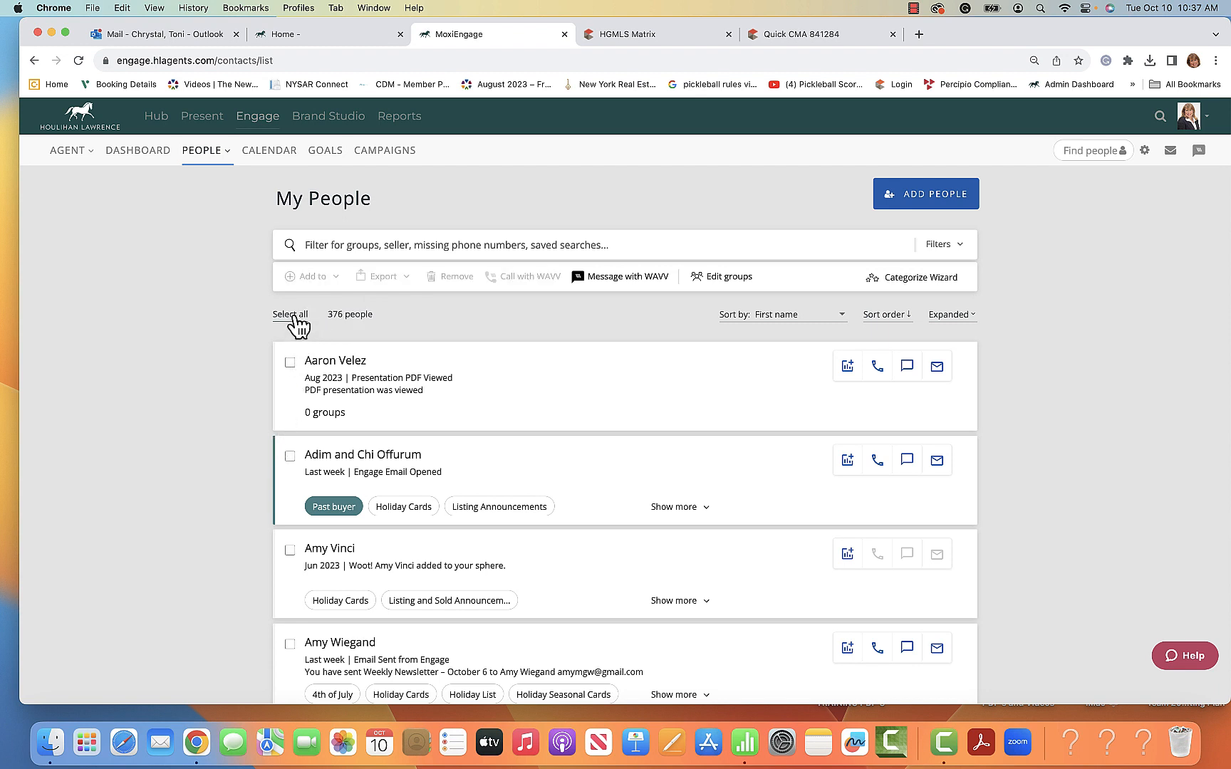
- Select the first two contacts, view the groups, campaigns and categories they can be added to, and clear the selection
left_click(290, 363)
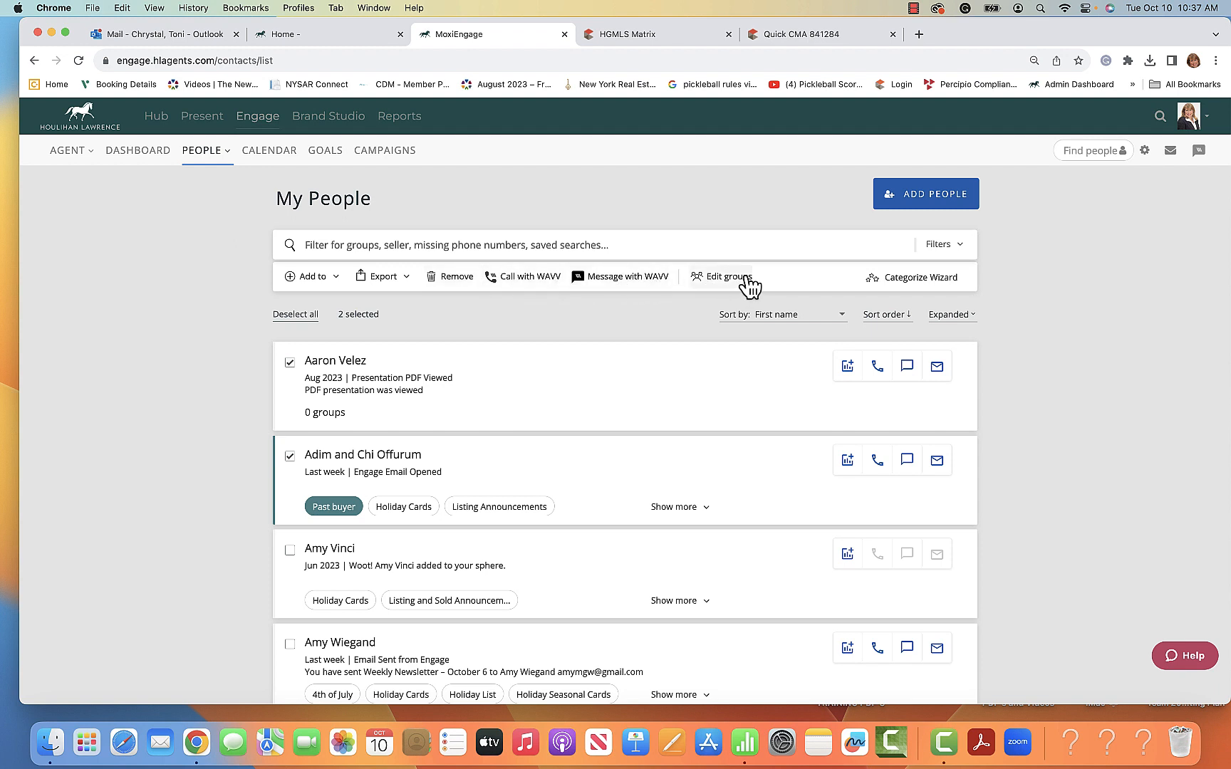
left_click(337, 278)
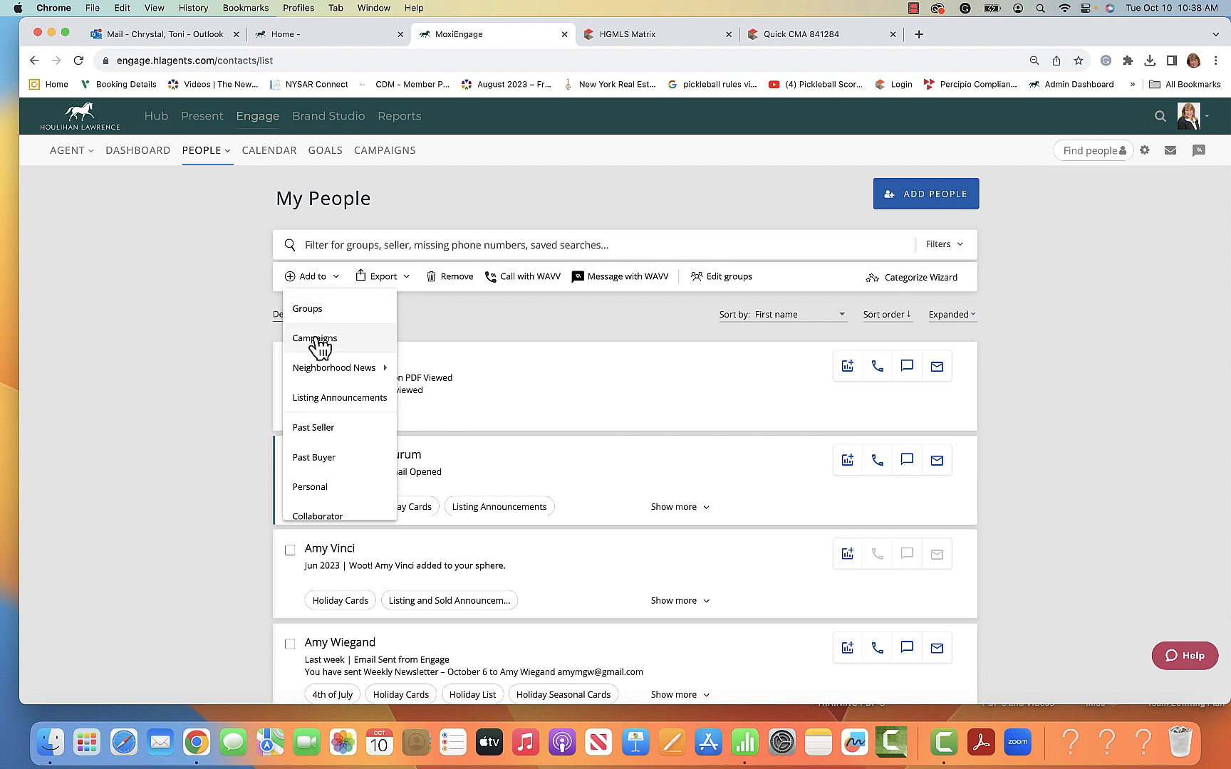
left_click(472, 319)
left_click(290, 361)
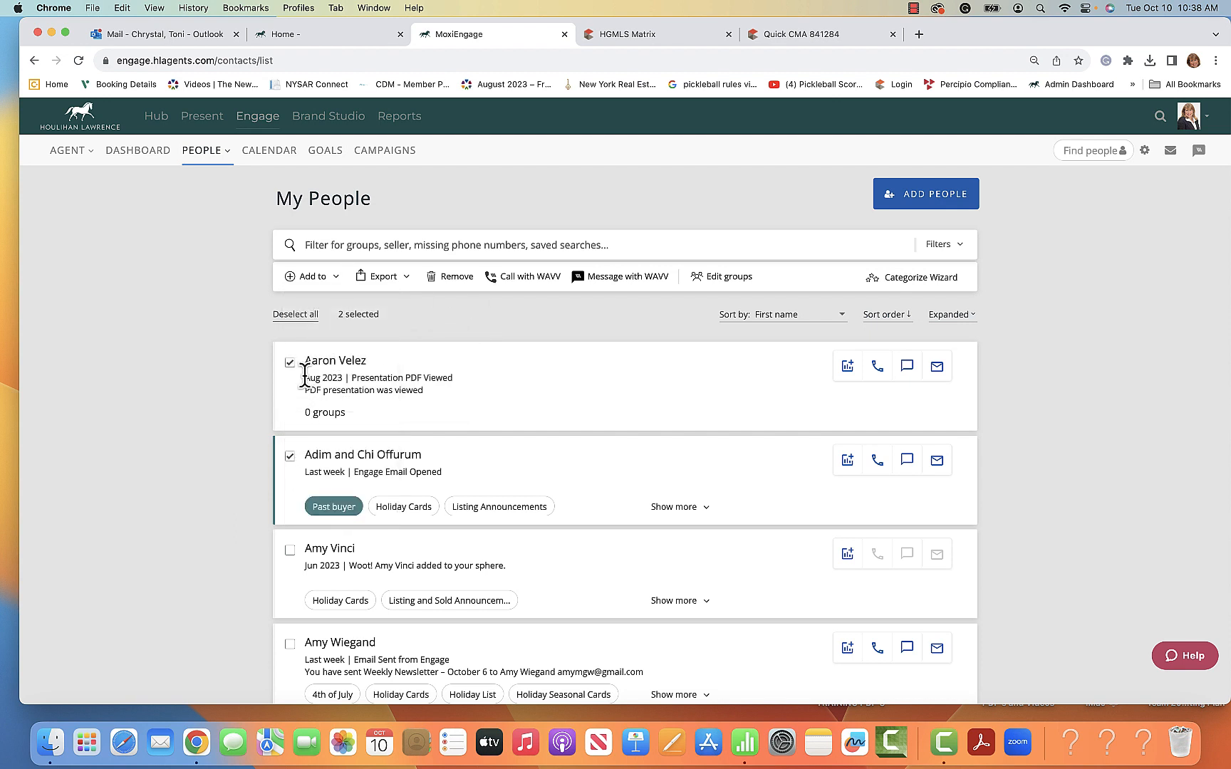
left_click(295, 314)
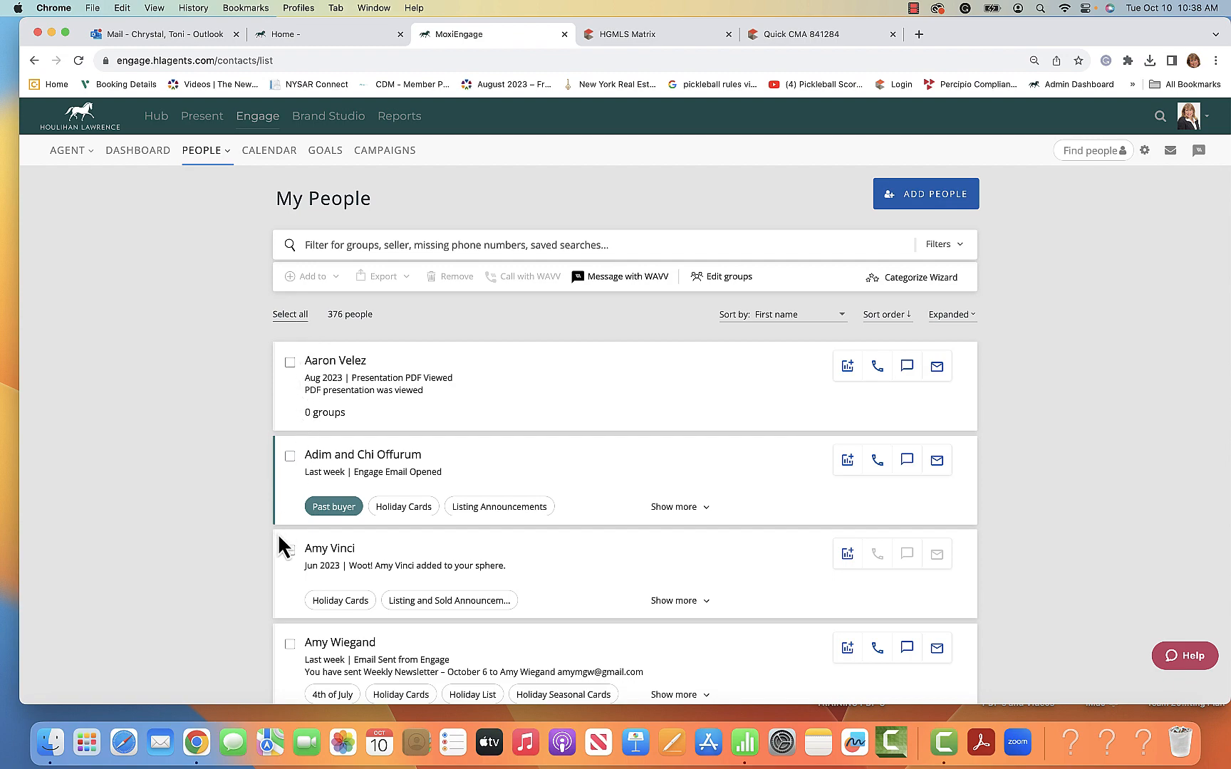
- Open the second contact in My People, a past buyer, and examine their marketing plan tasks, due dates, subscriptions and groups
scroll(545, 508, "down", 6)
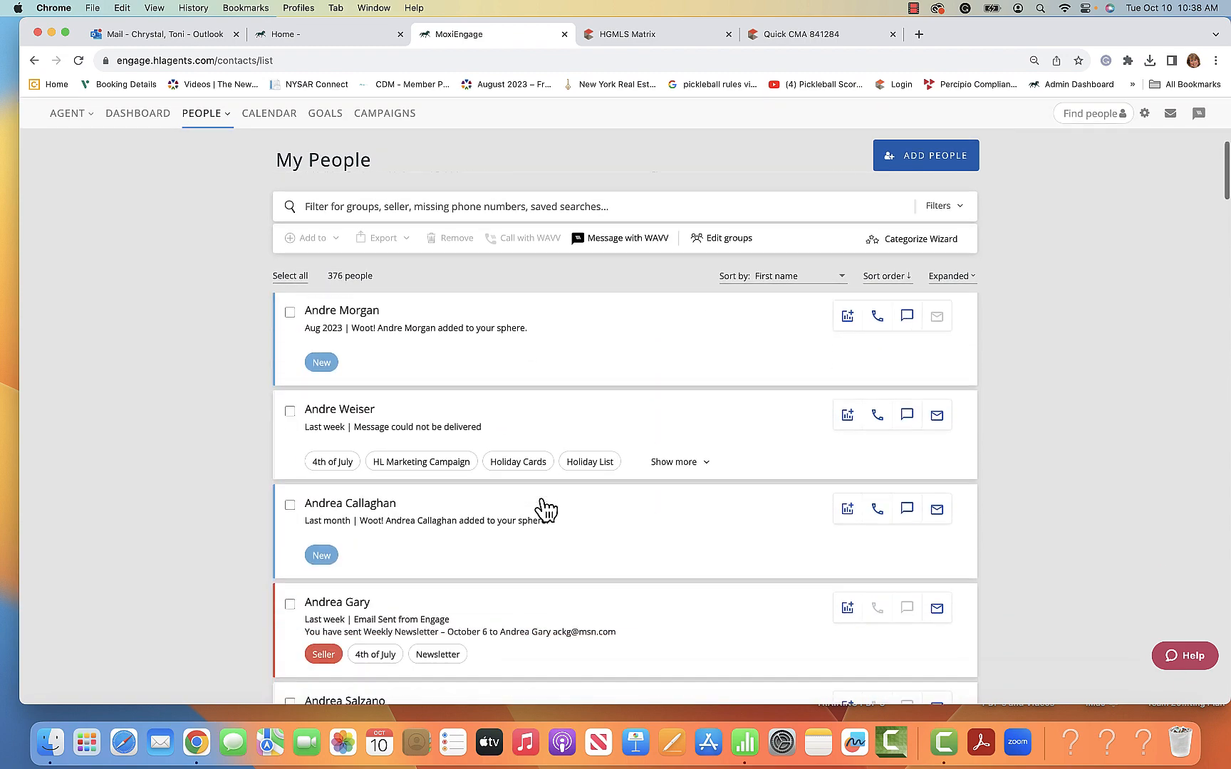
scroll(544, 508, "down", 5)
scroll(543, 510, "up", 5)
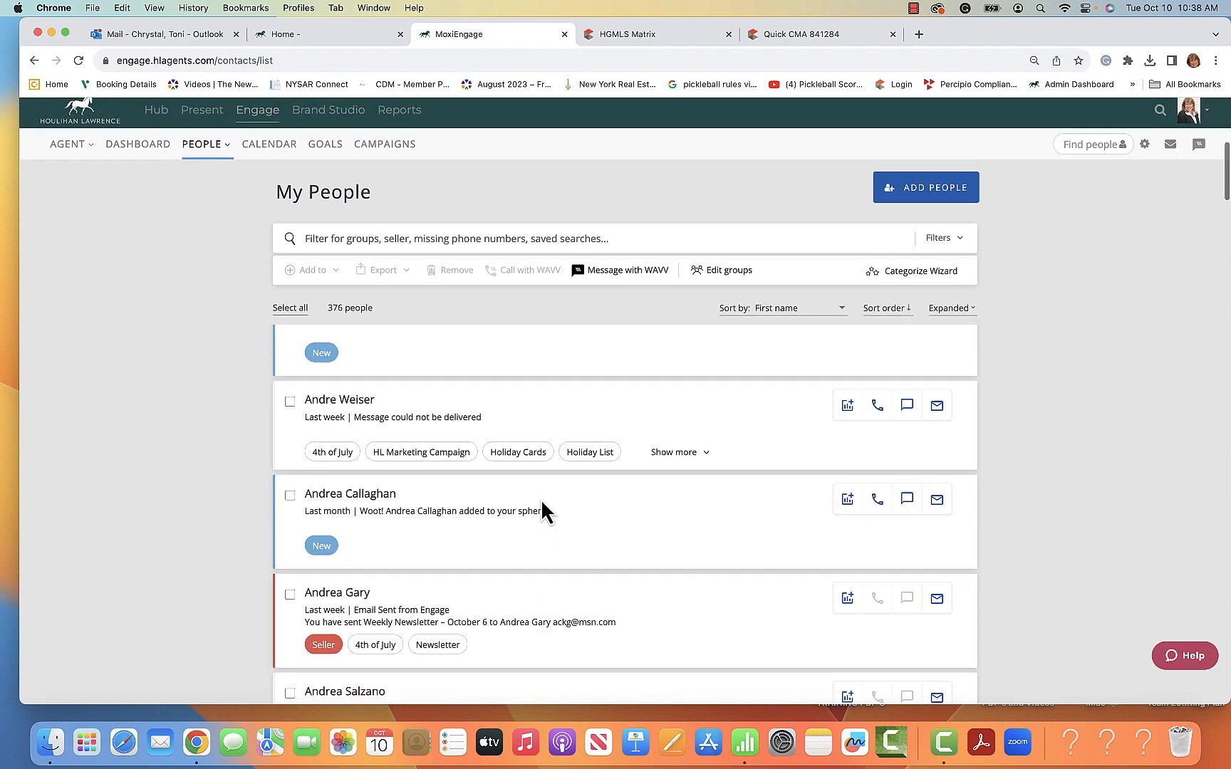
scroll(541, 499, "up", 4)
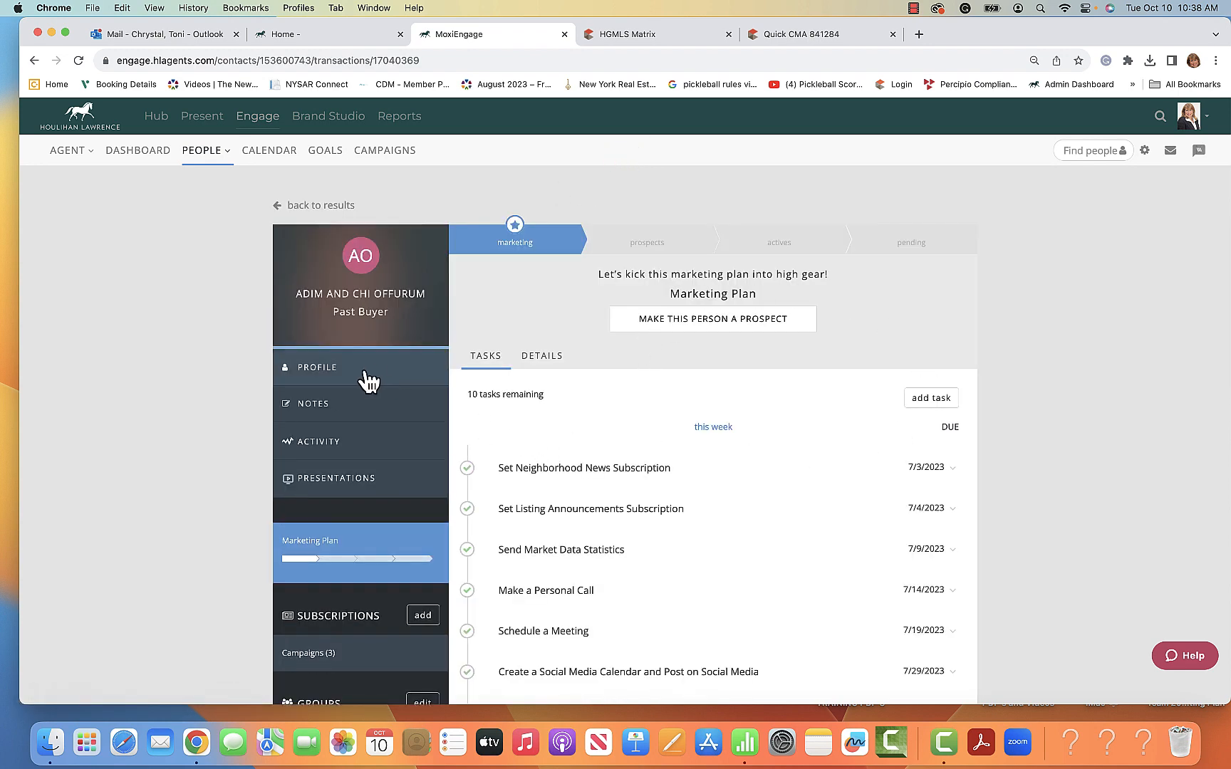
scroll(937, 326, "down", 3)
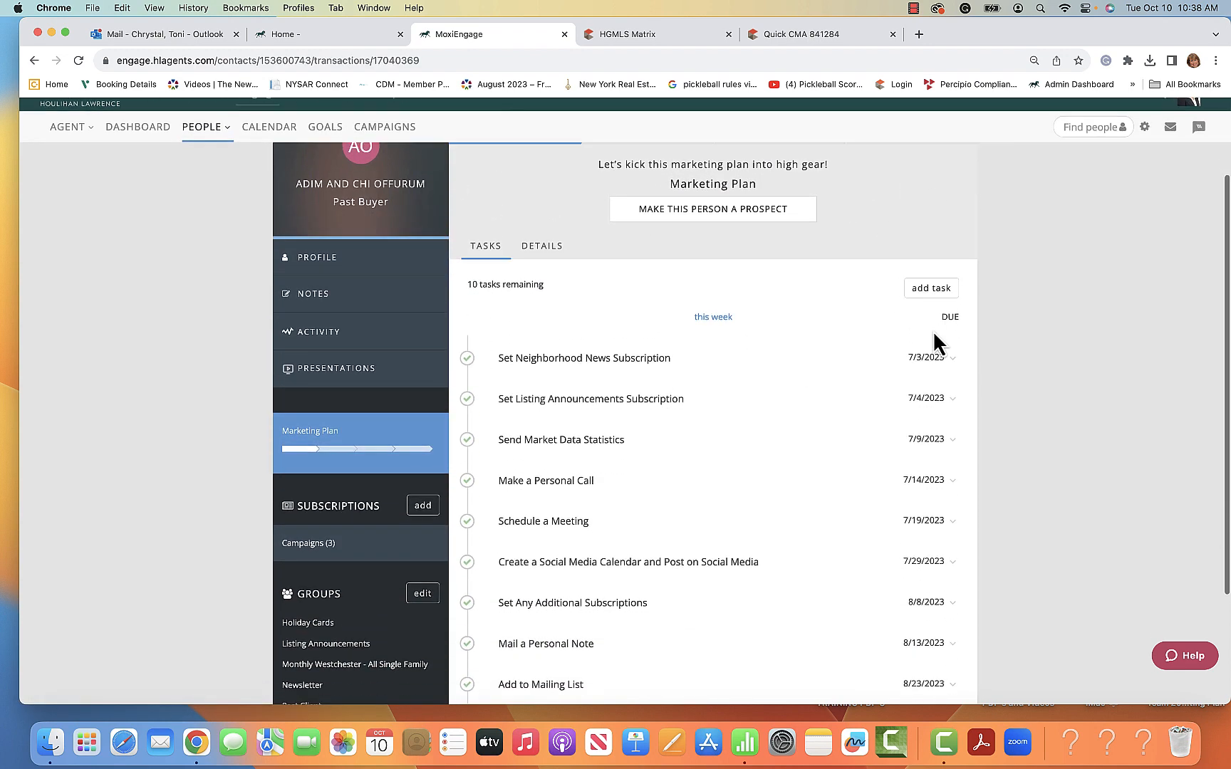
scroll(933, 331, "up", 3)
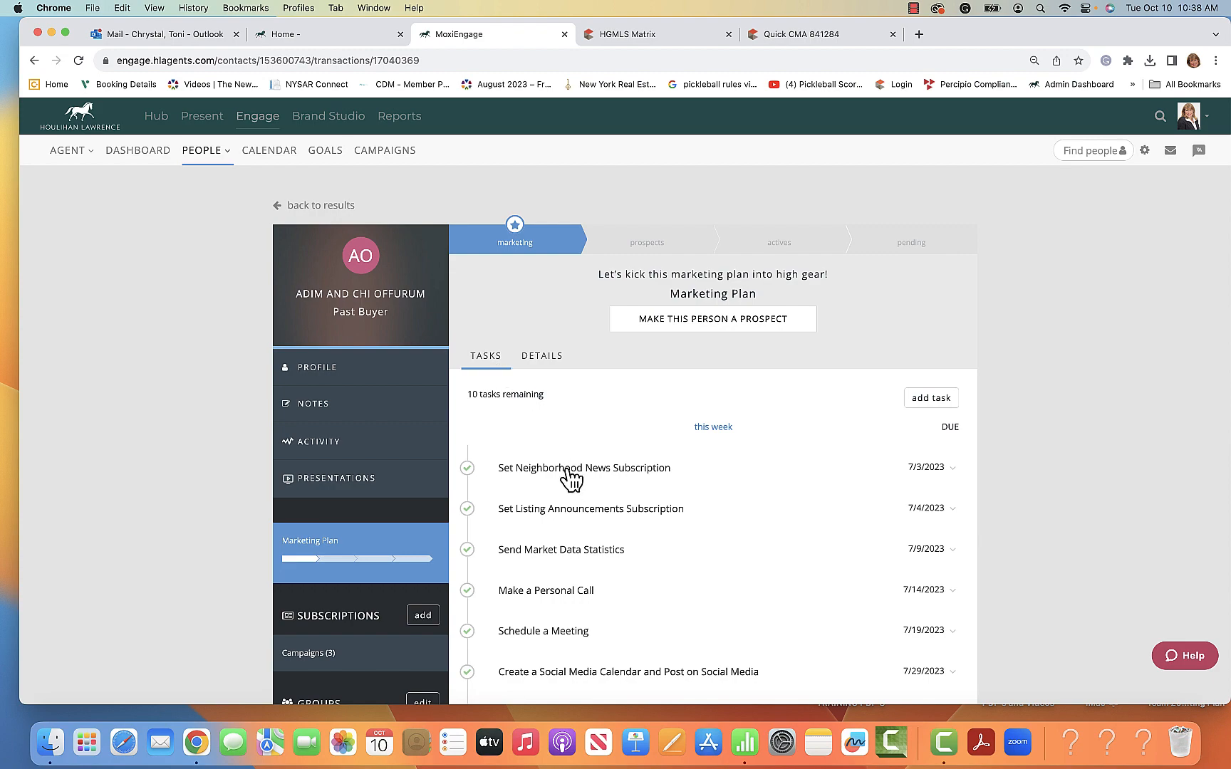
scroll(580, 510, "down", 5)
scroll(580, 511, "up", 5)
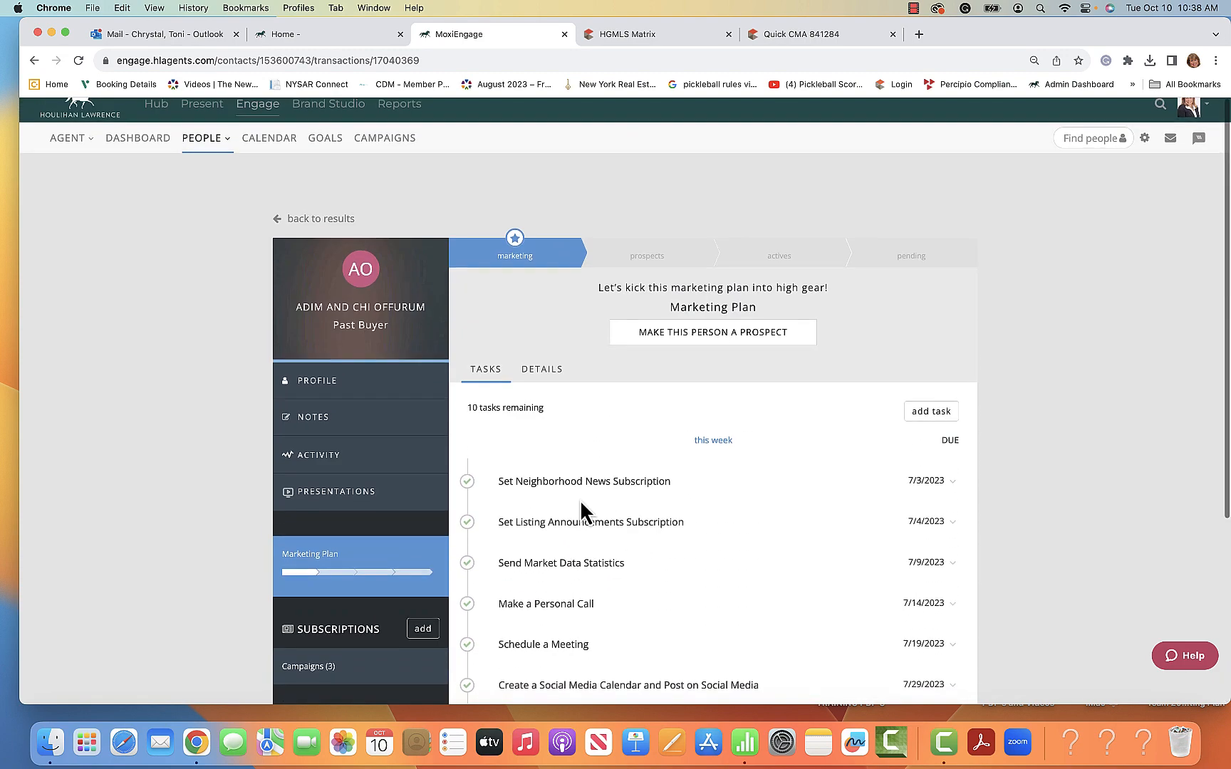
- Look through the past buyer's marketing plan from the first task to the last, including the due dates
scroll(581, 505, "up", 1)
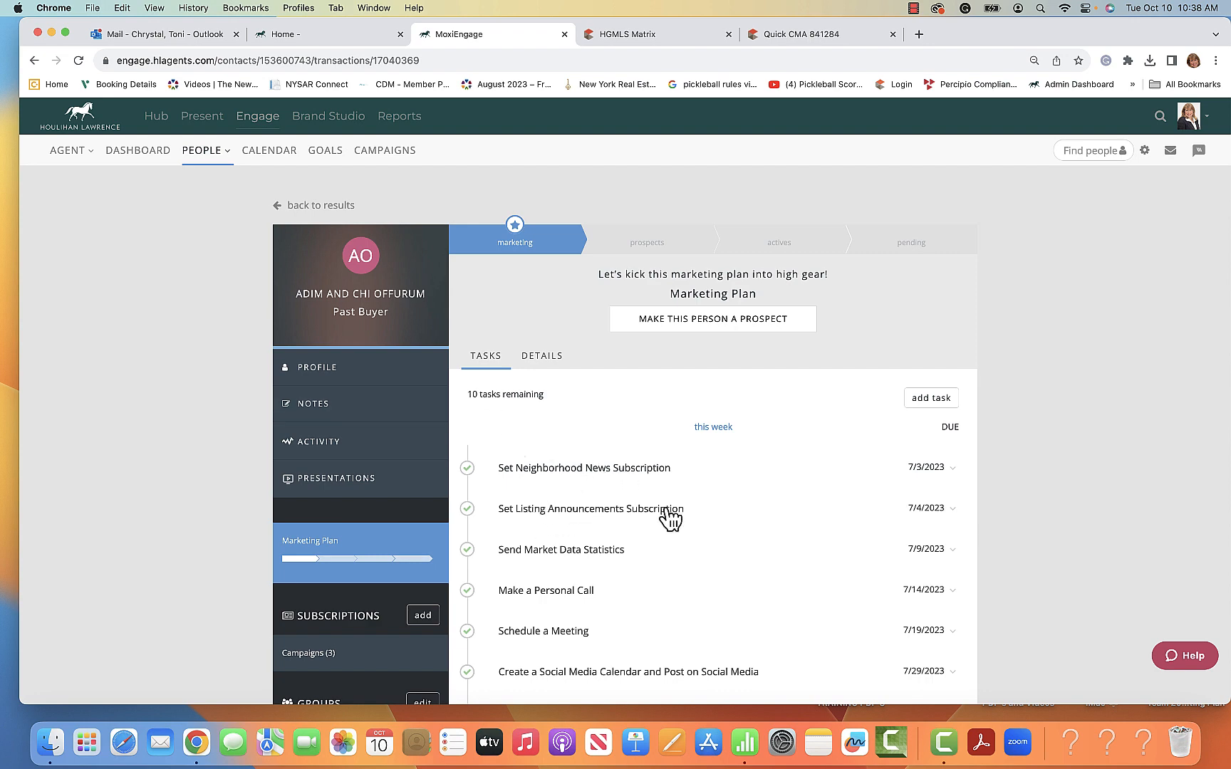
scroll(696, 540, "down", 2)
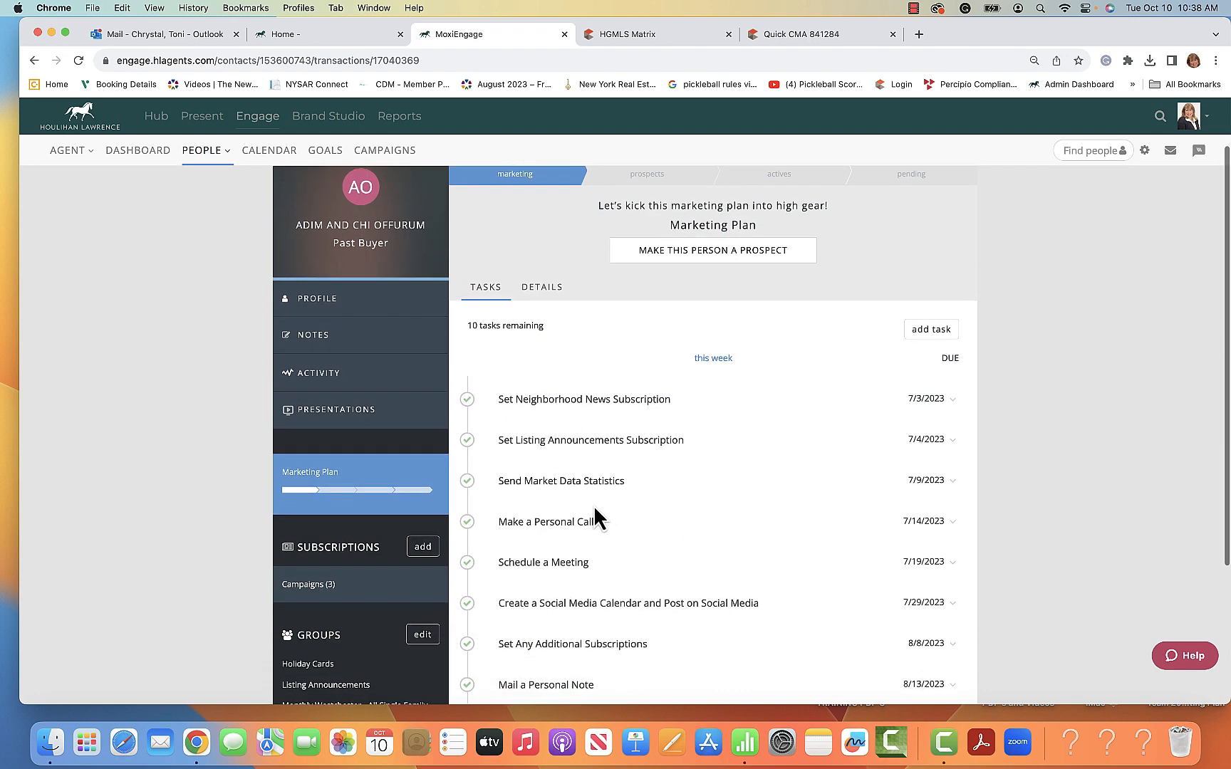
scroll(682, 530, "down", 2)
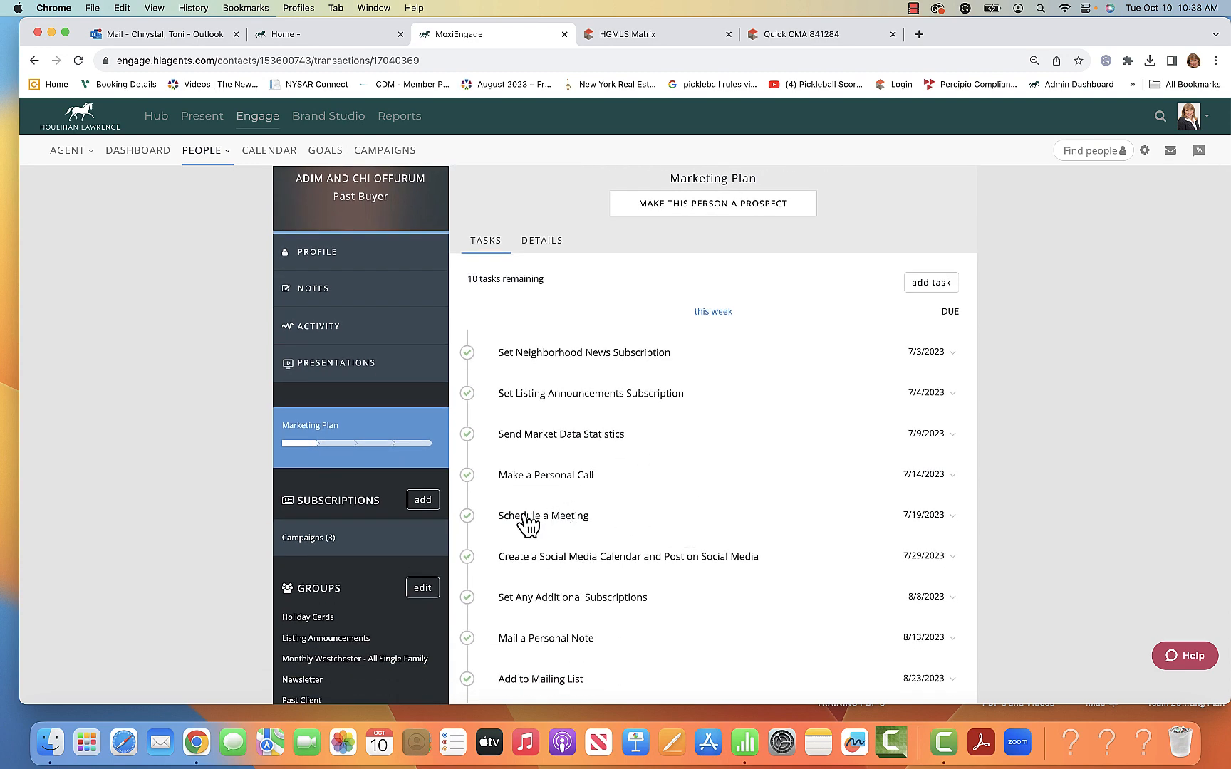
scroll(553, 606, "down", 5)
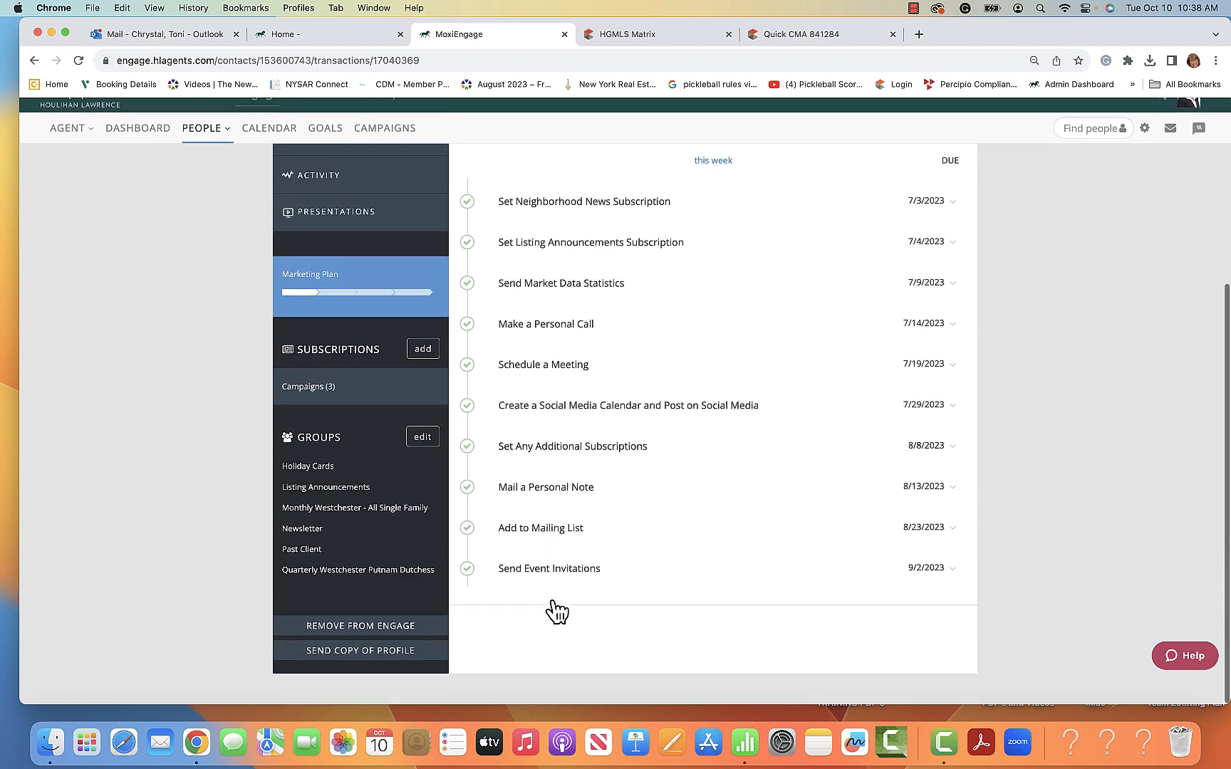
scroll(561, 613, "up", 10)
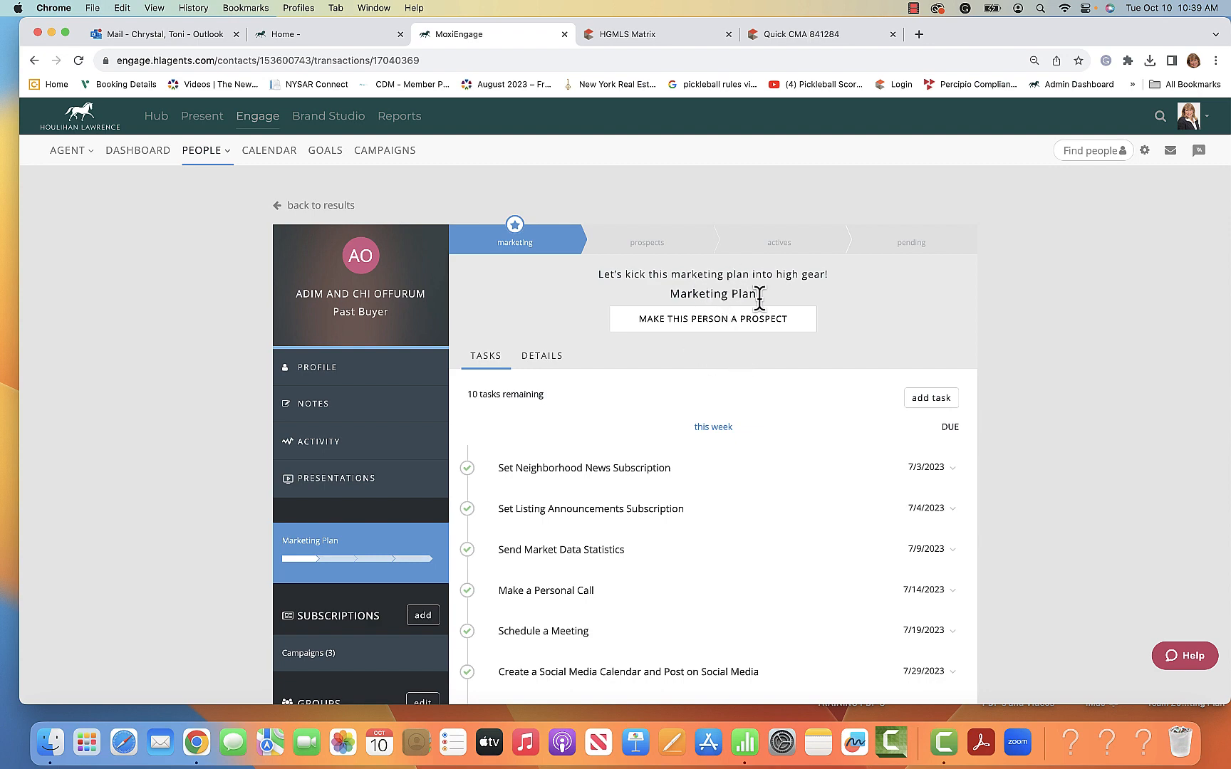
- Review the contact's profile details, including phone, language, email and address, and read the notes kept about them
left_click(353, 377)
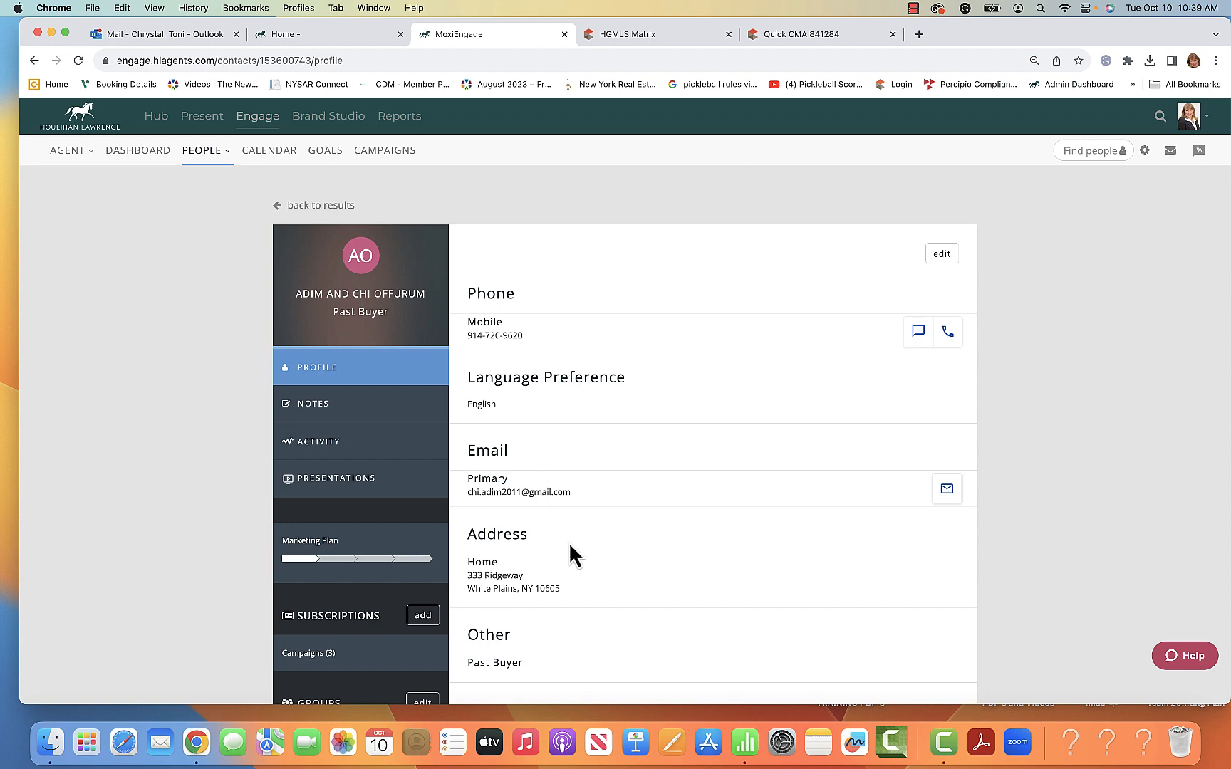
scroll(574, 545, "down", 5)
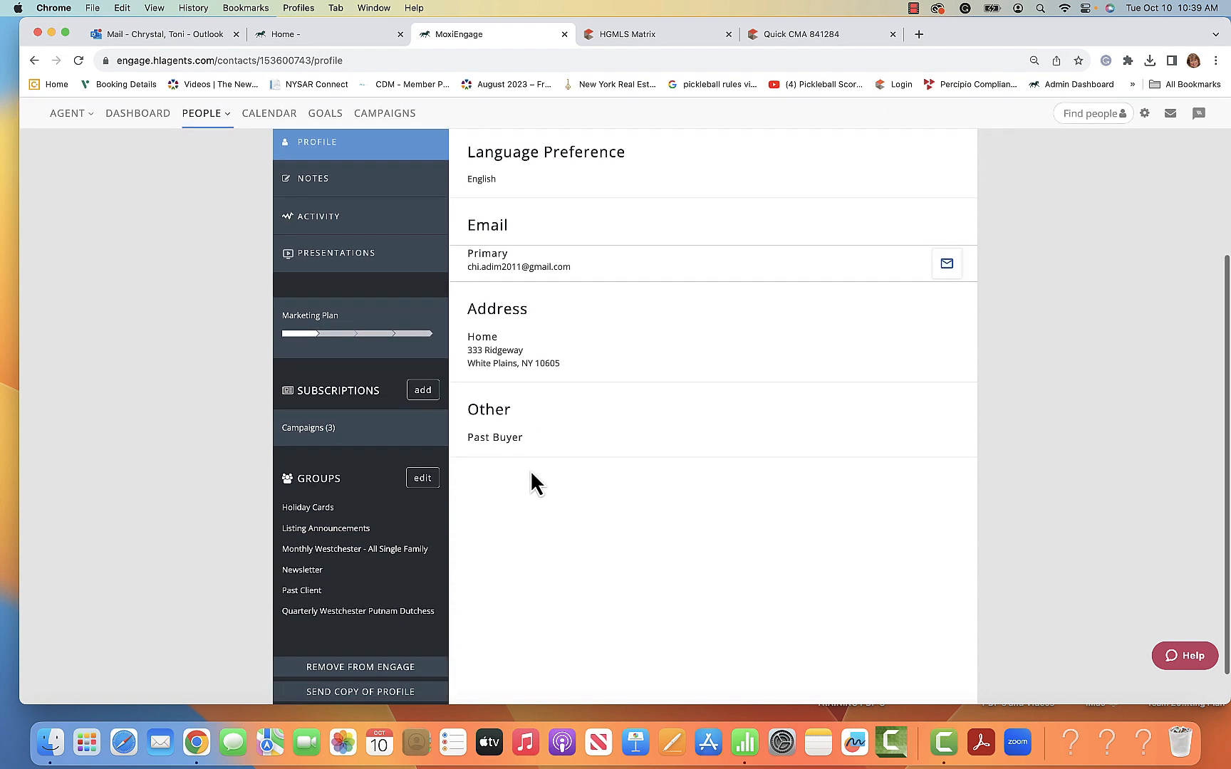
scroll(558, 431, "up", 6)
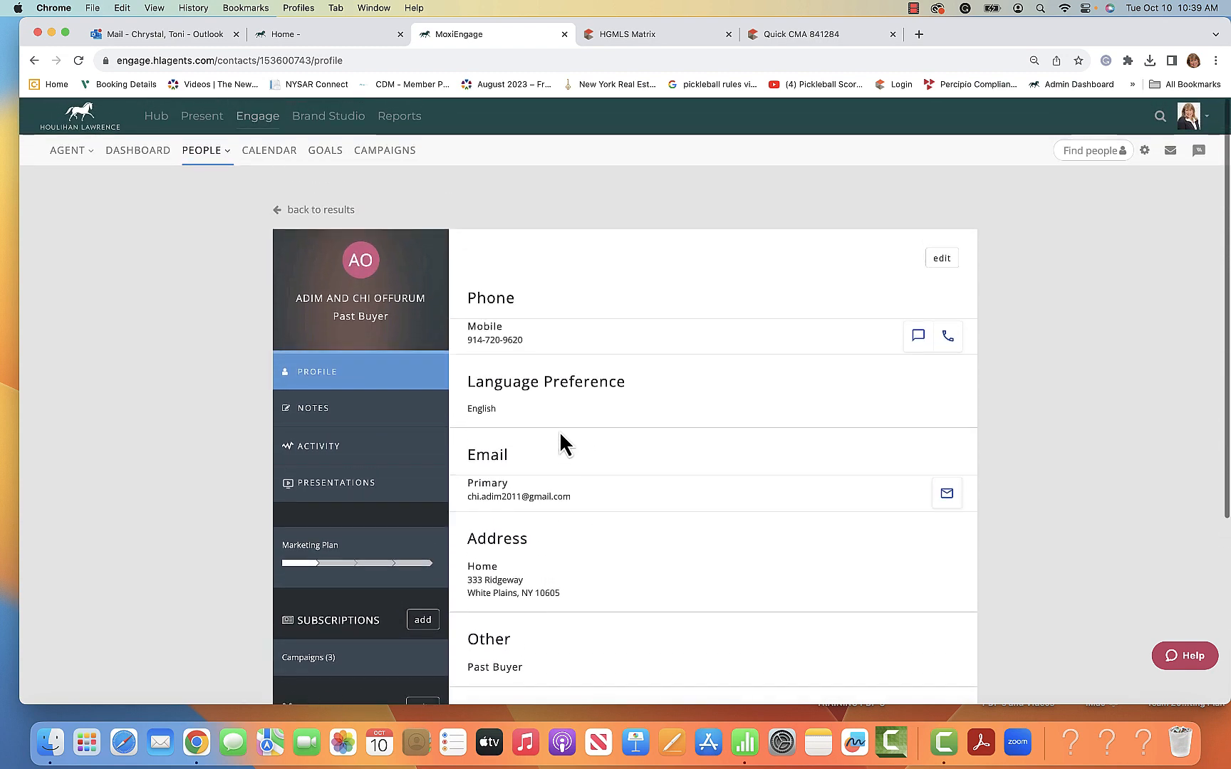
left_click(317, 412)
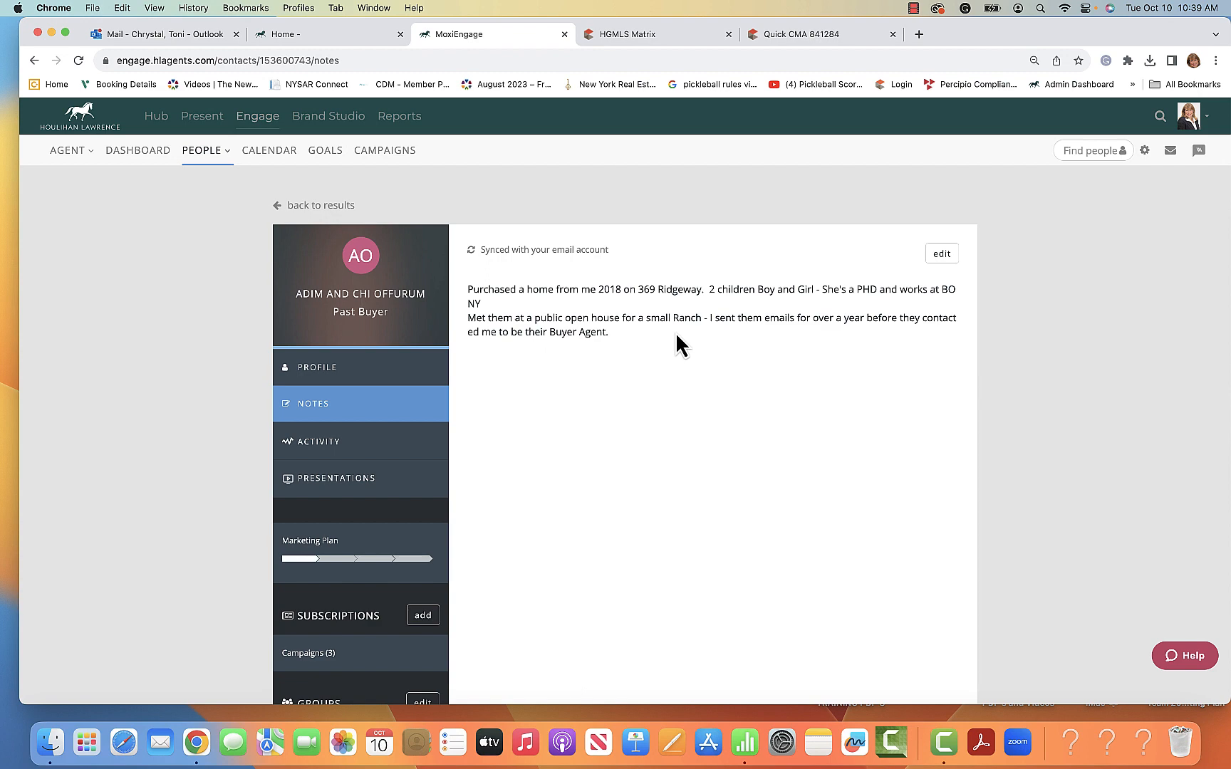
- Open the contact's activity history and examine the sent and opened emails back to the oldest entry
left_click(326, 445)
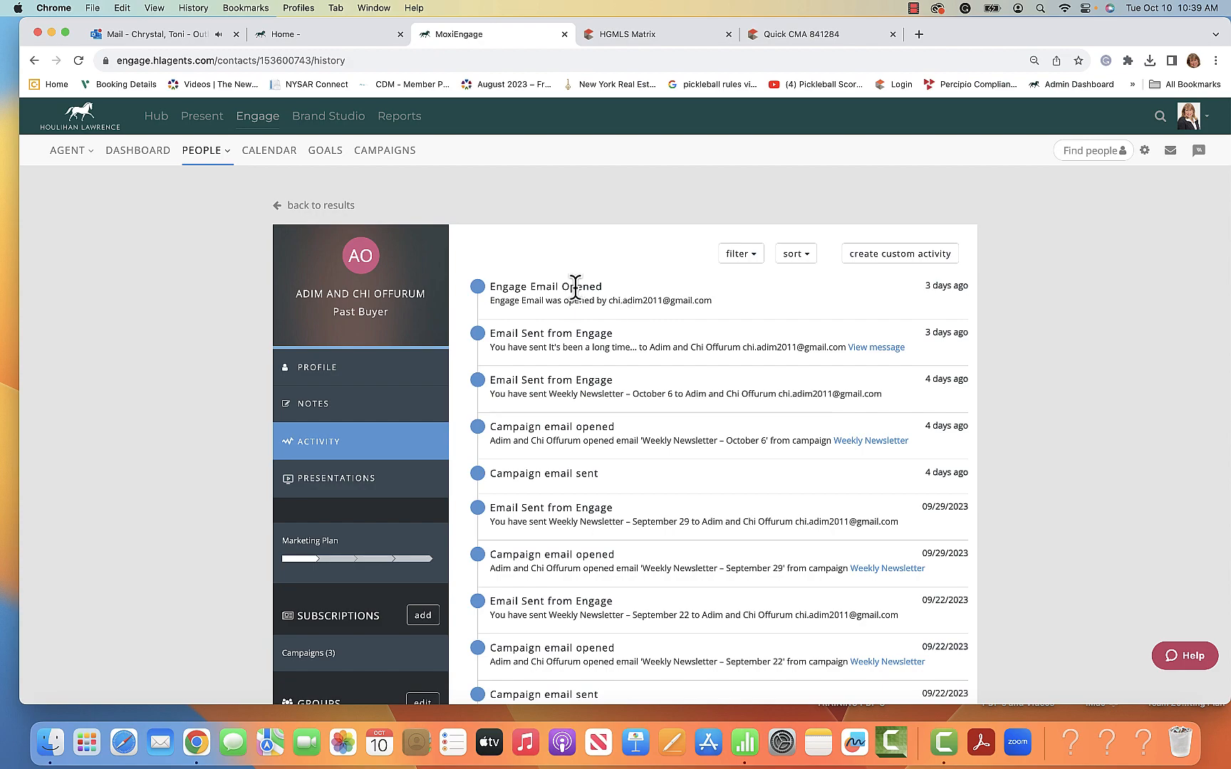
scroll(586, 427, "down", 10)
scroll(588, 431, "up", 12)
scroll(574, 453, "down", 3)
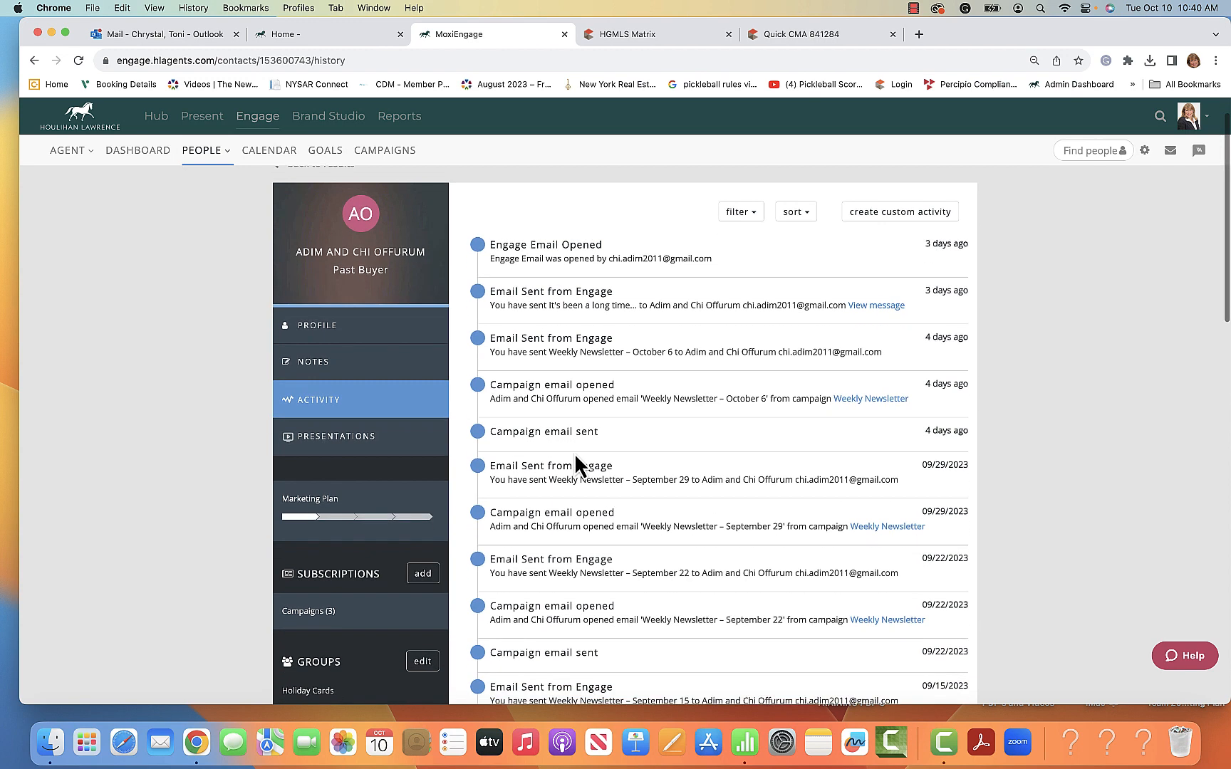
scroll(576, 459, "down", 10)
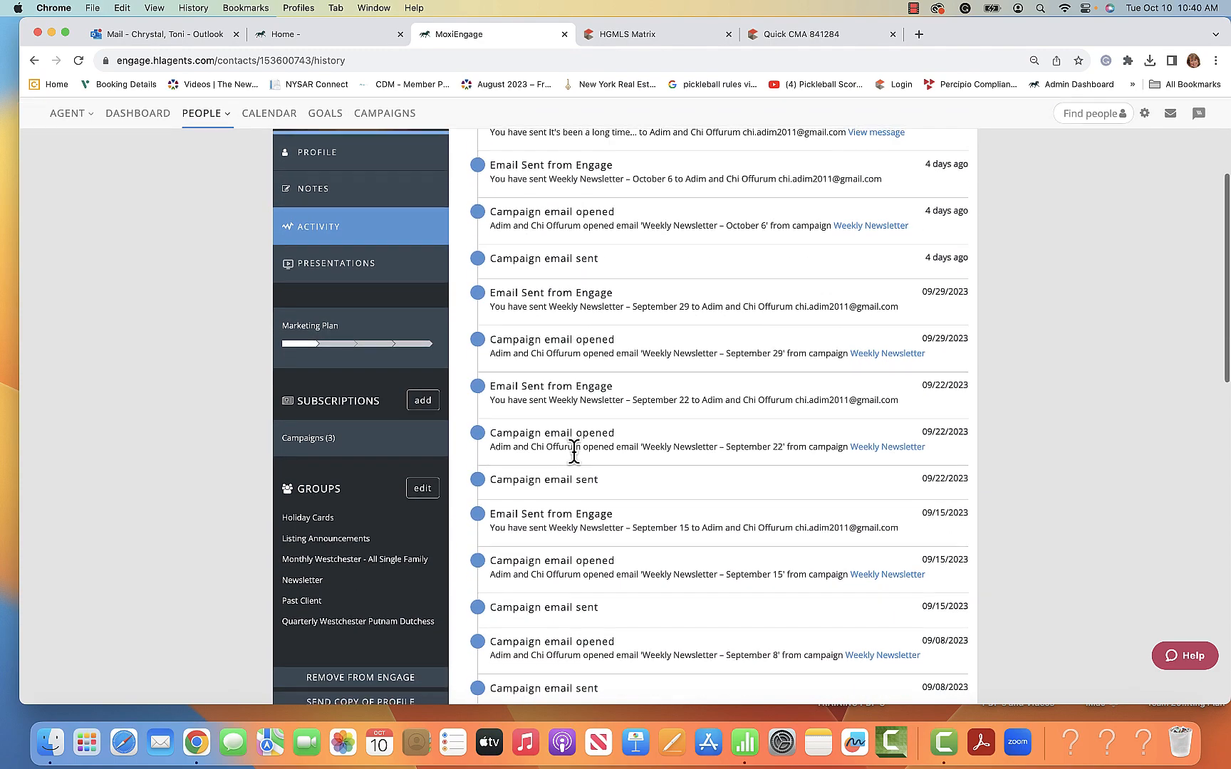
scroll(575, 450, "down", 12)
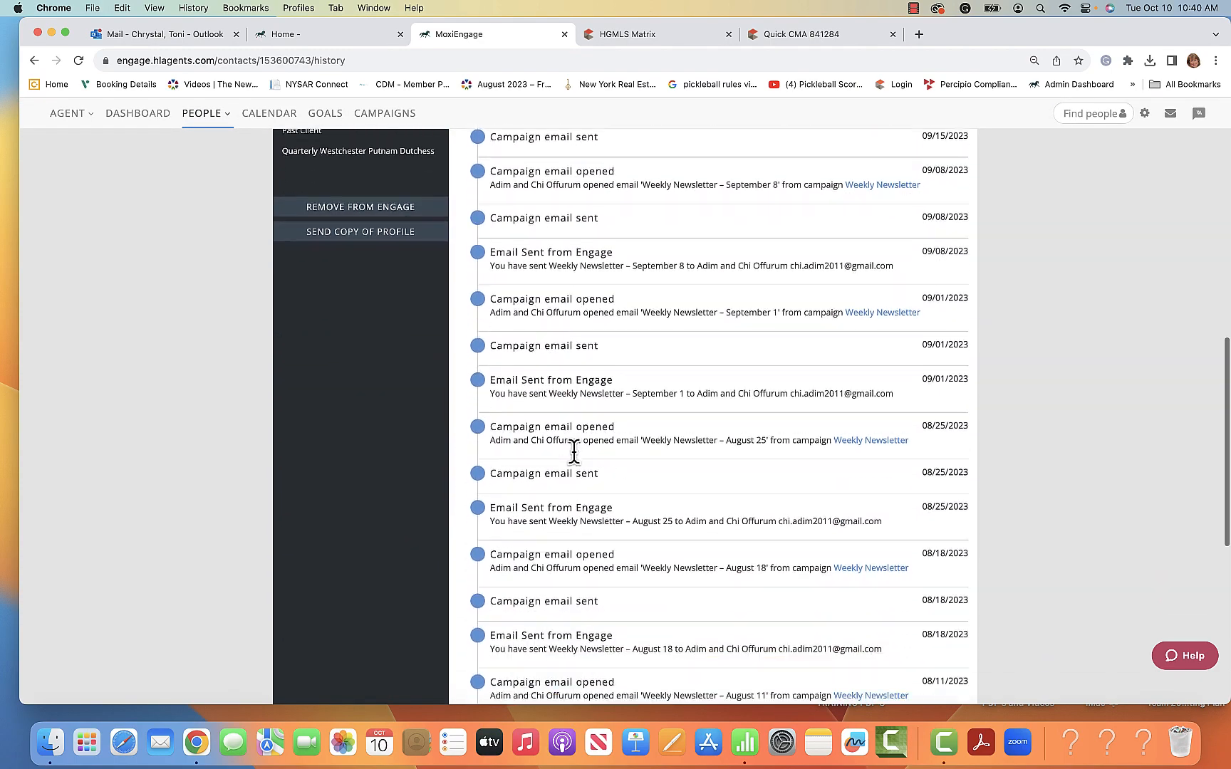
scroll(574, 452, "down", 8)
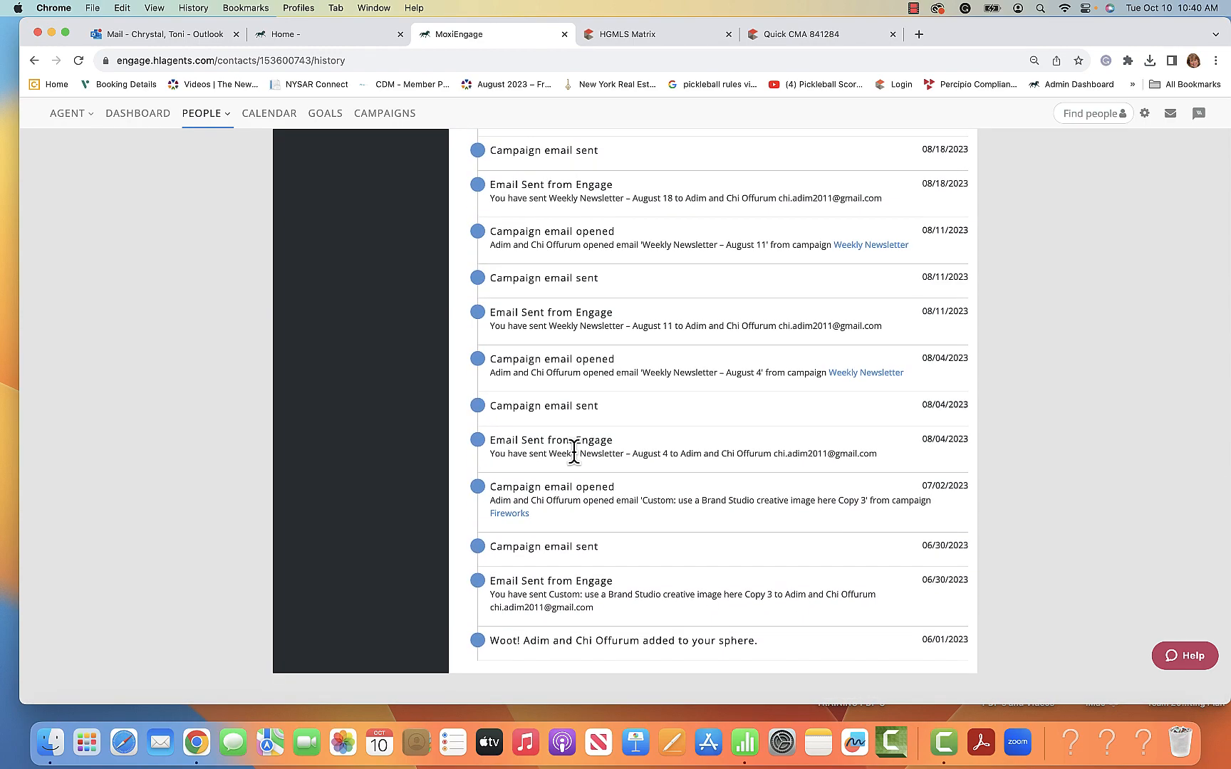
scroll(574, 454, "up", 20)
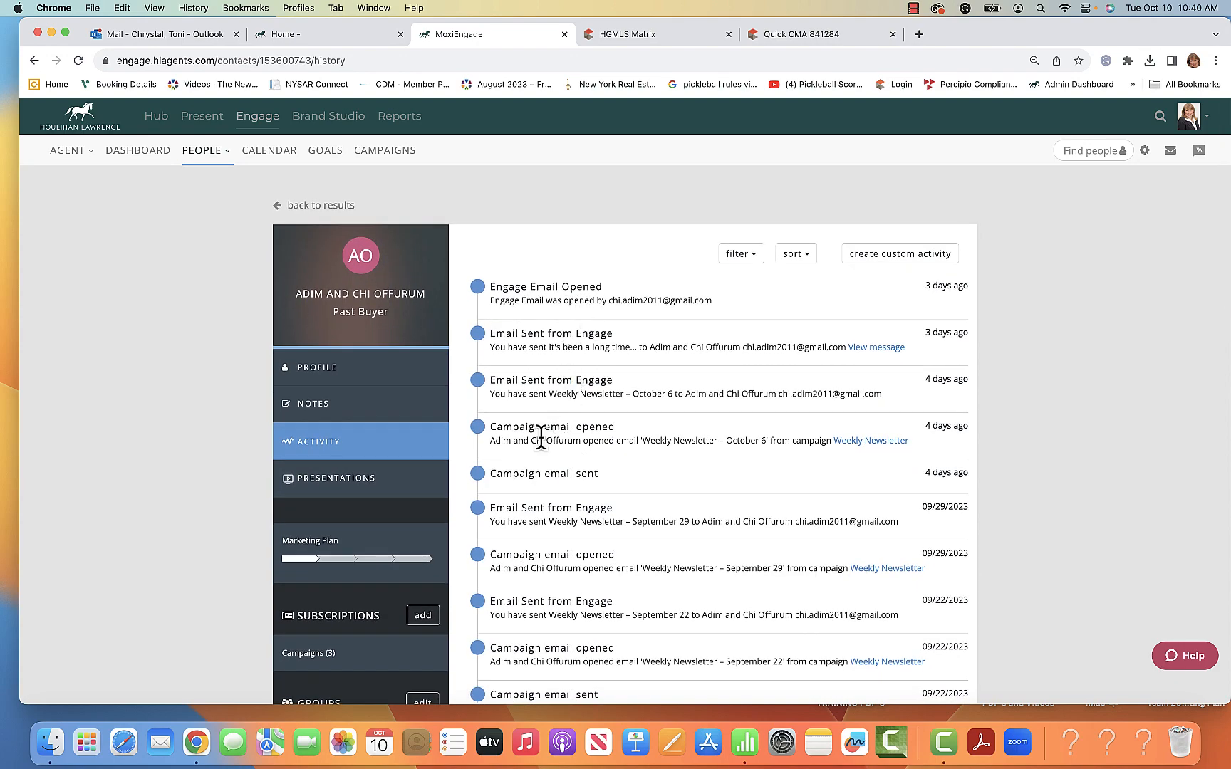
scroll(533, 449, "down", 4)
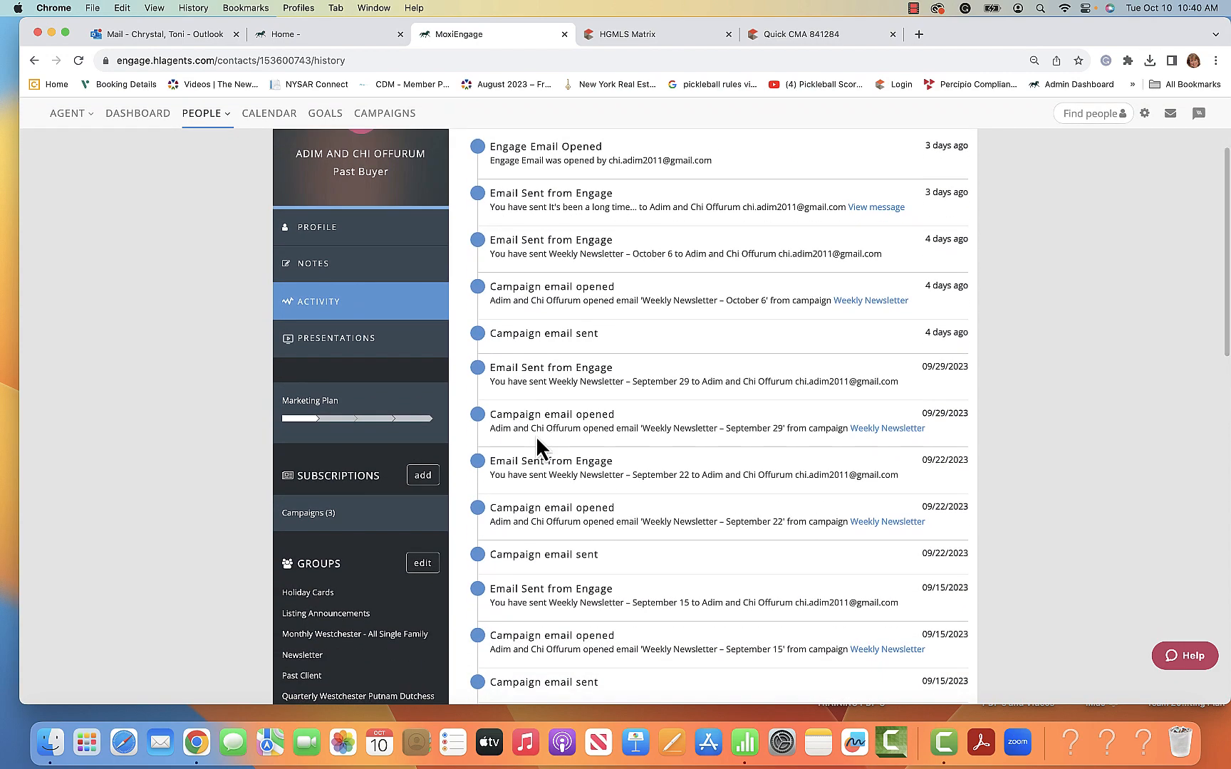
- View the contact's presentations page and the subscription types that can be added for them
left_click(341, 348)
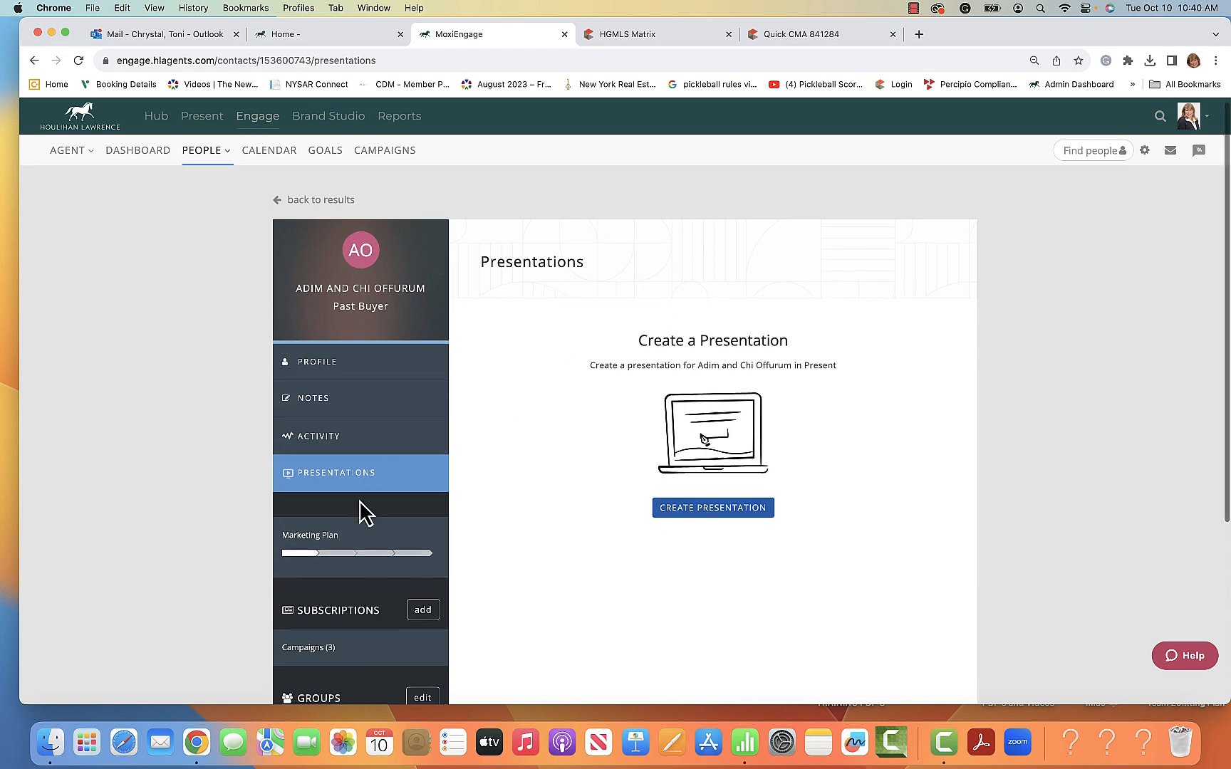
scroll(360, 511, "down", 5)
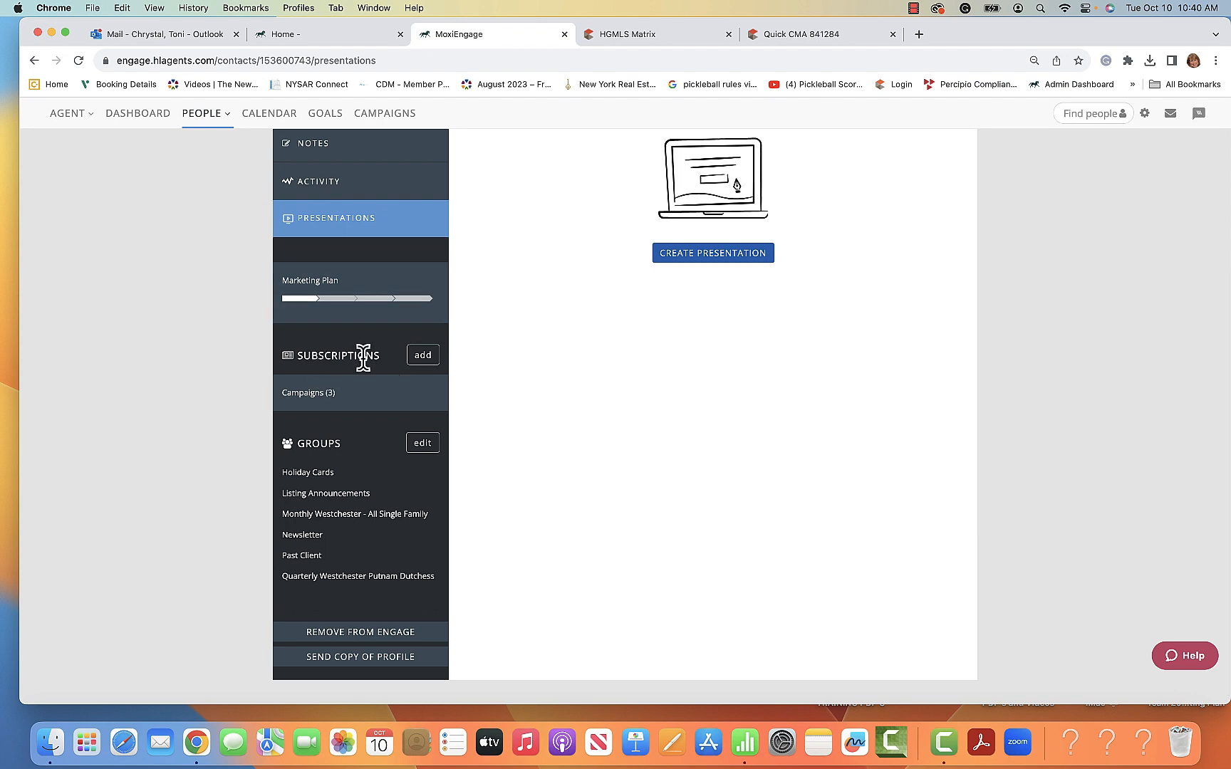
left_click(423, 357)
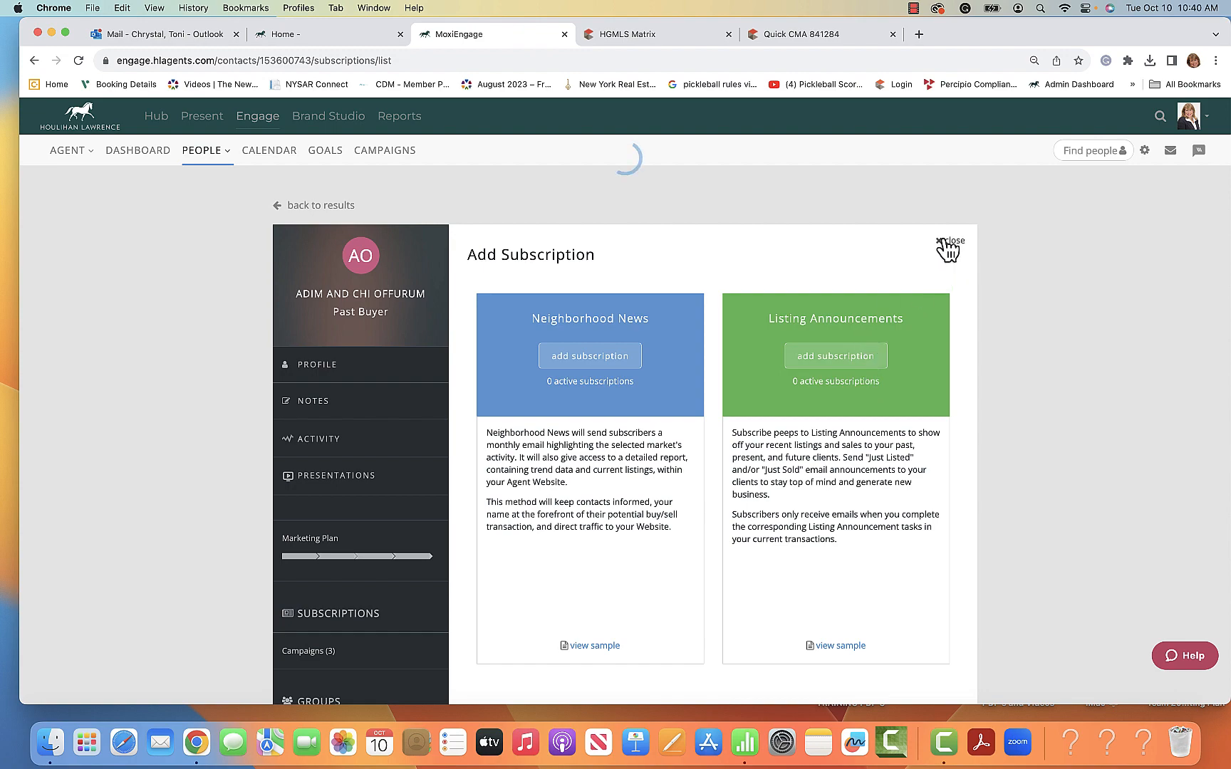
- Return to the contact's marketing plan and review its tasks alongside their subscriptions, groups and profile options
left_click(386, 535)
scroll(385, 545, "down", 5)
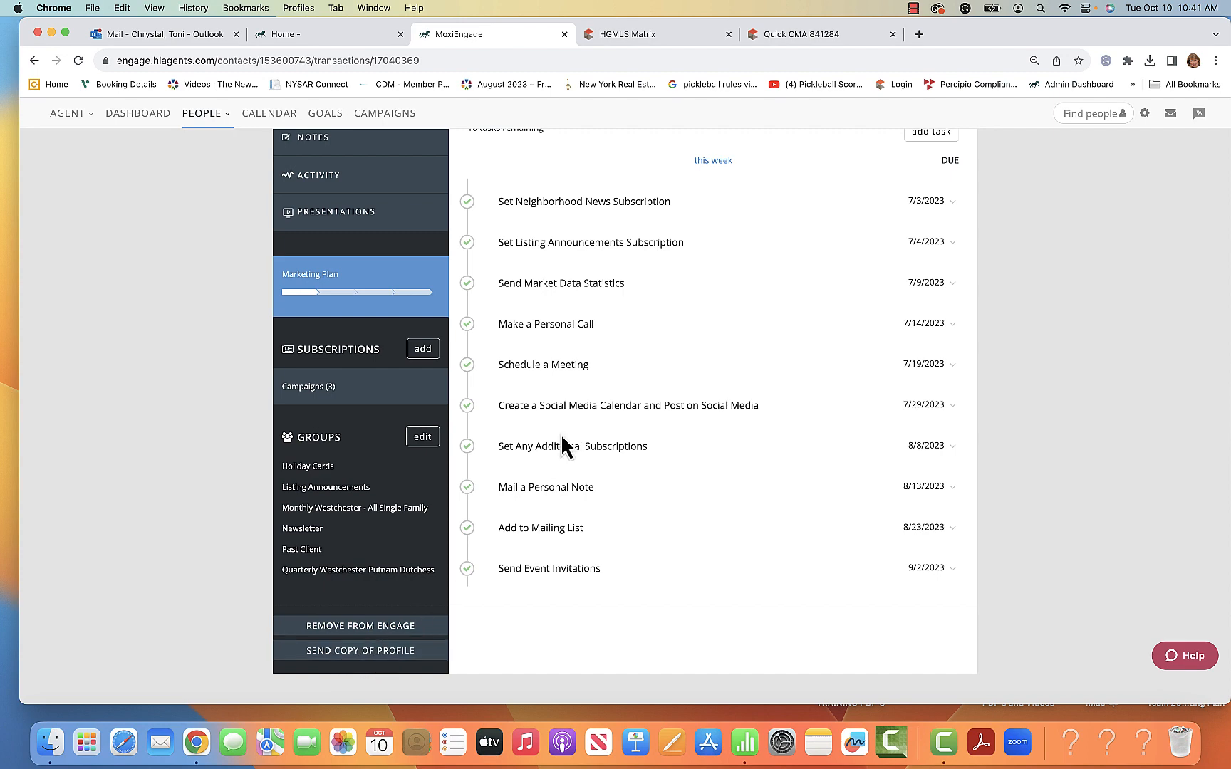
scroll(563, 431, "up", 5)
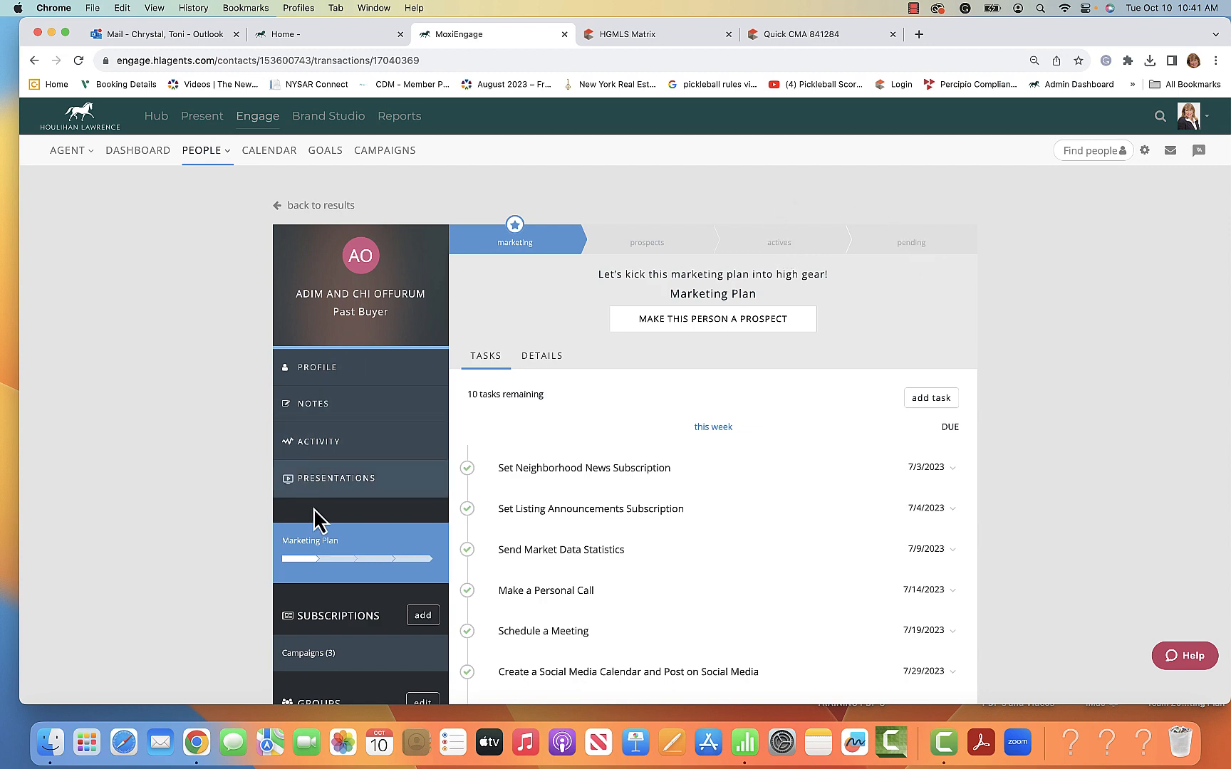
scroll(341, 555, "down", 3)
scroll(336, 553, "up", 3)
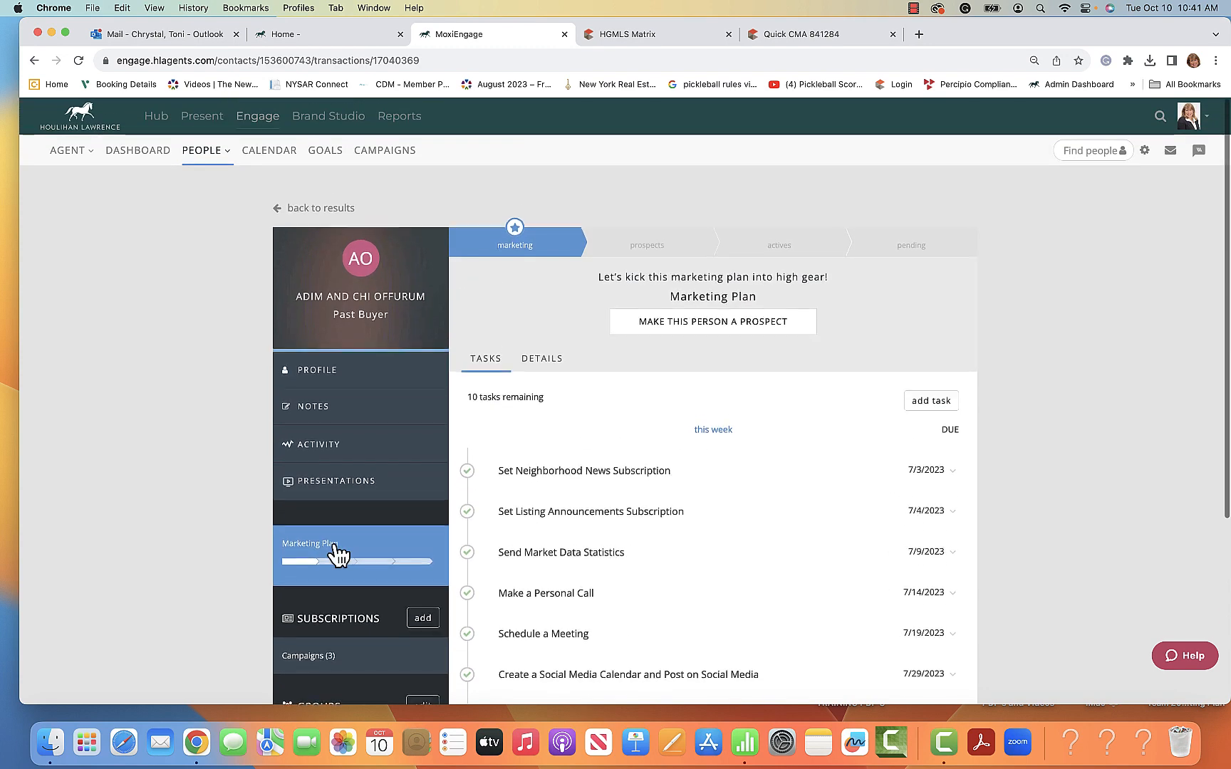
- Go back from the contact page to the My People list and browse the contacts and their group labels
left_click(307, 207)
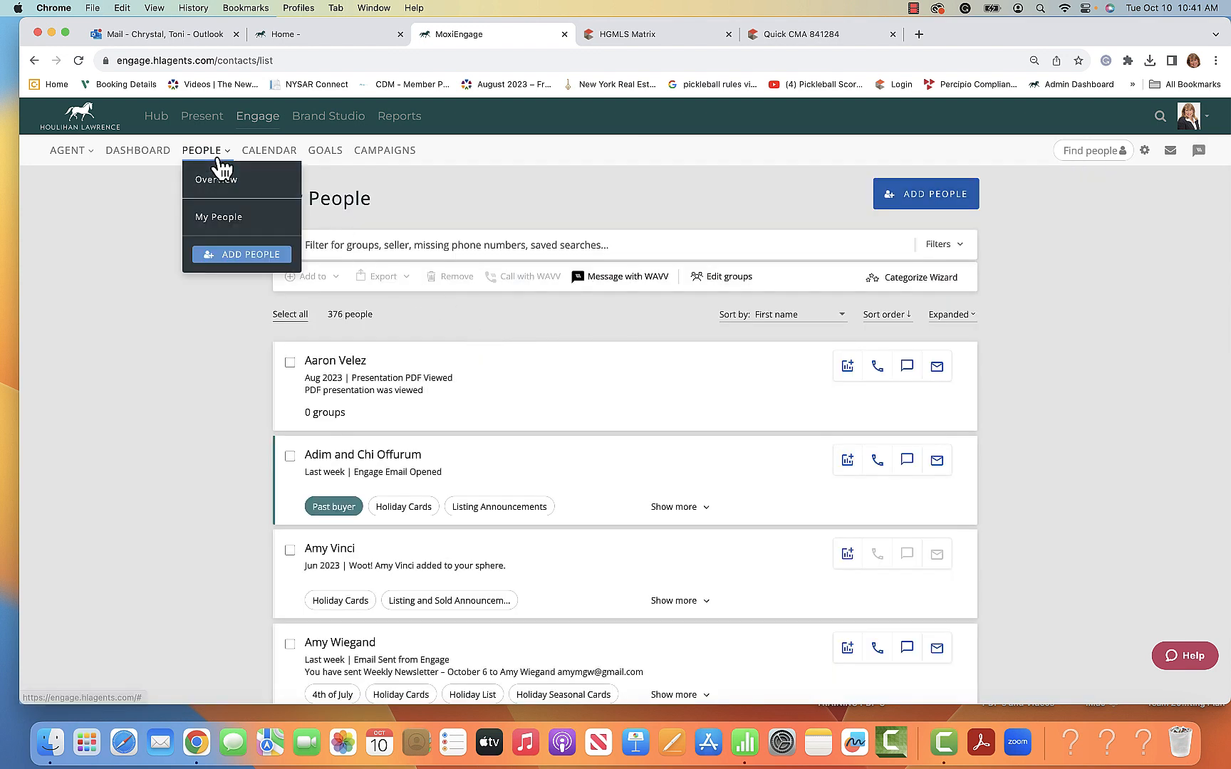
scroll(467, 542, "down", 10)
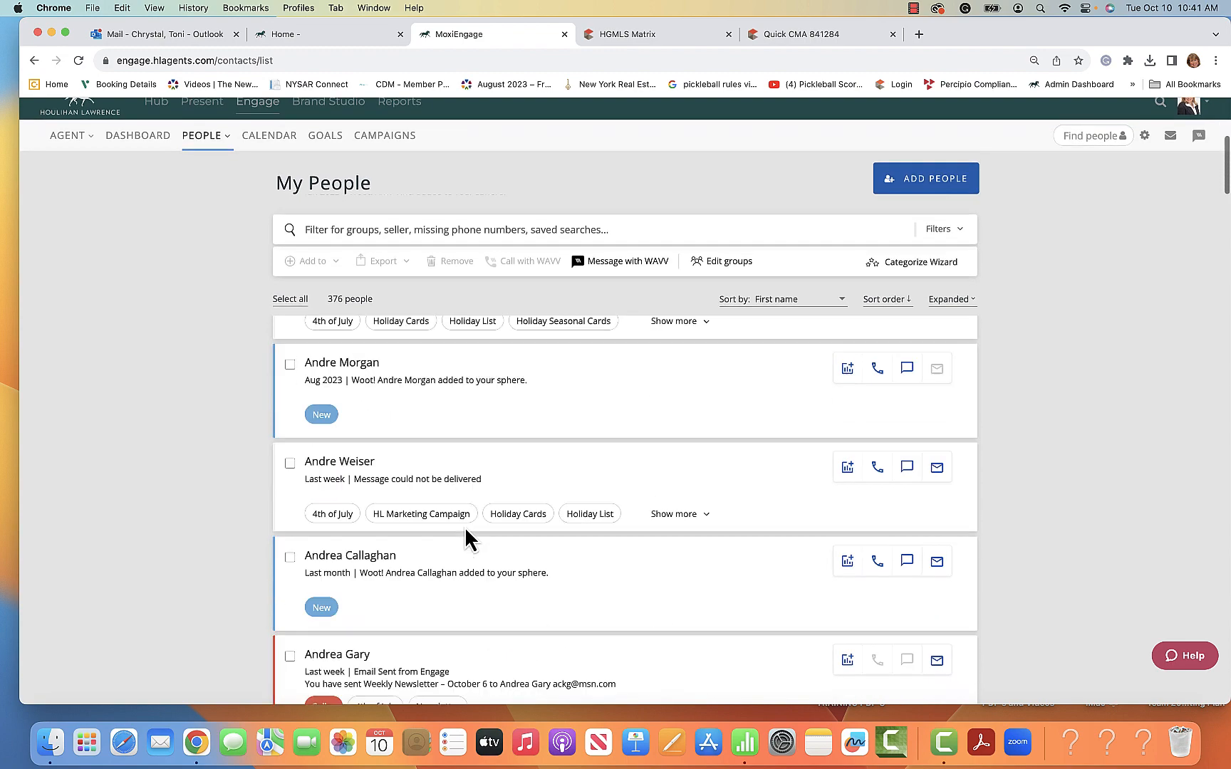
scroll(466, 541, "up", 15)
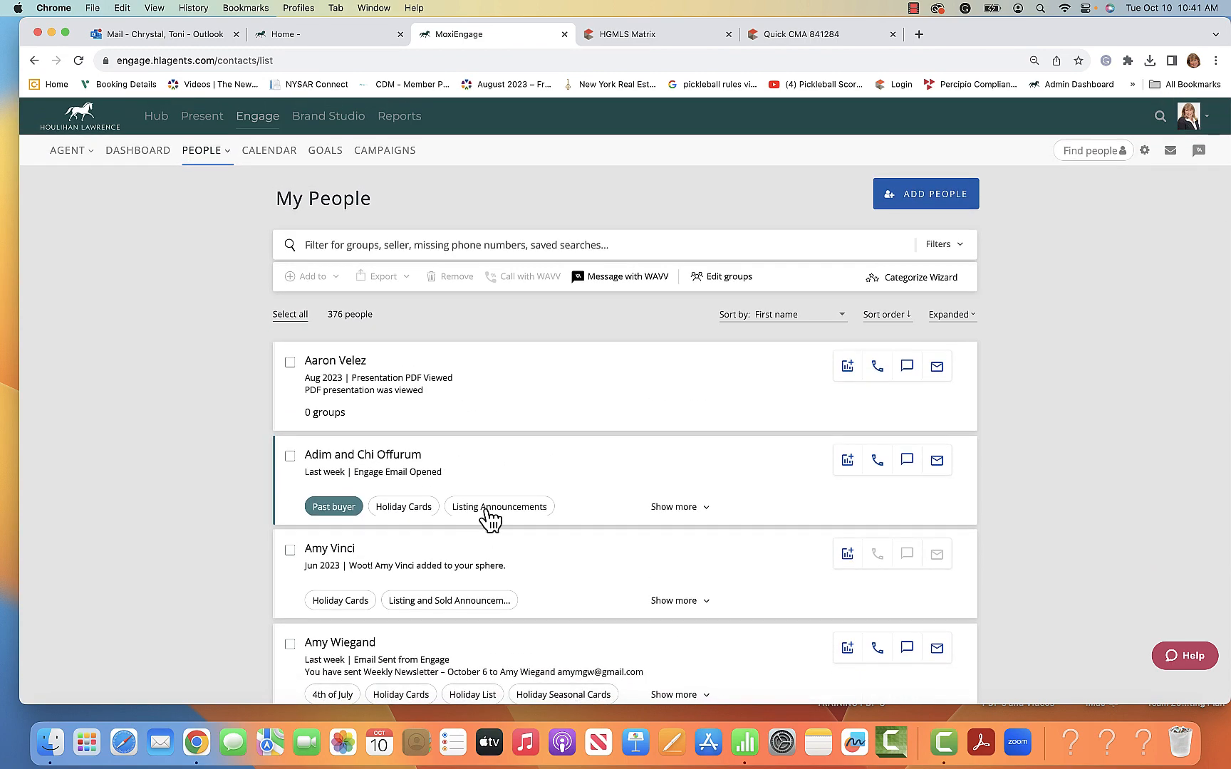